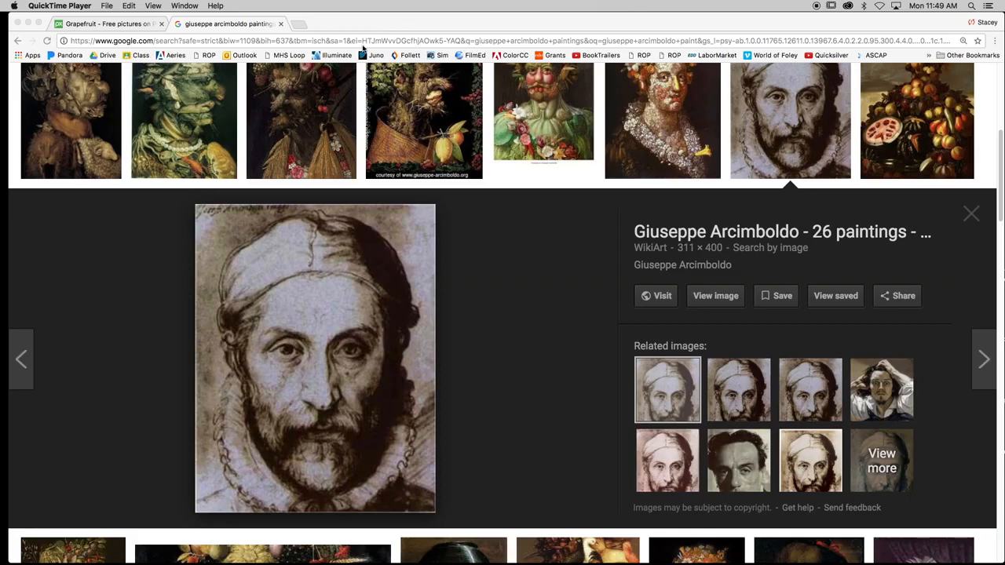
- Close the enlarged portrait preview in the Arcimboldo image results and minimize the browser to switch to the open Photoshop document
click(970, 218)
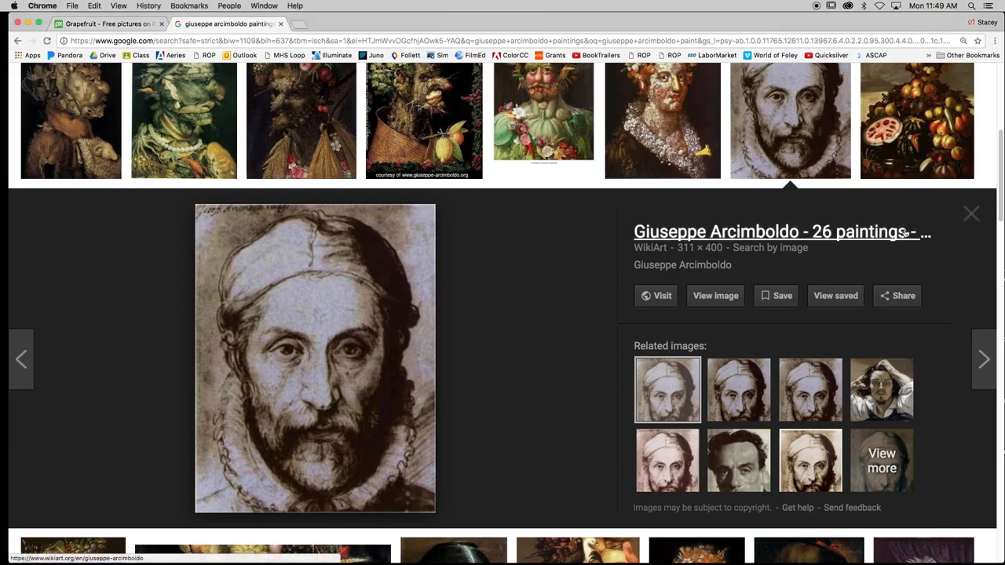
click(973, 215)
scroll(794, 242, up, 5)
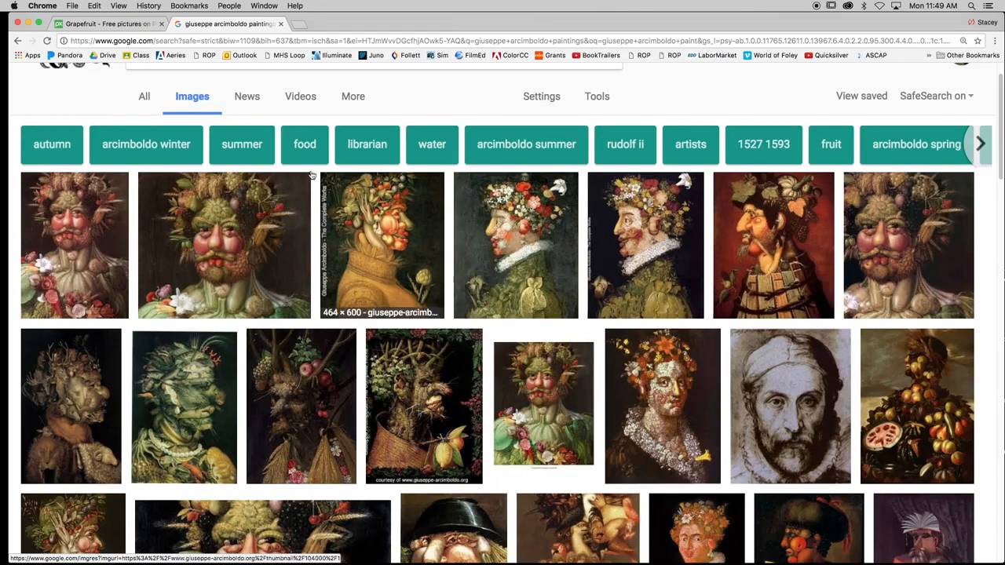
click(28, 22)
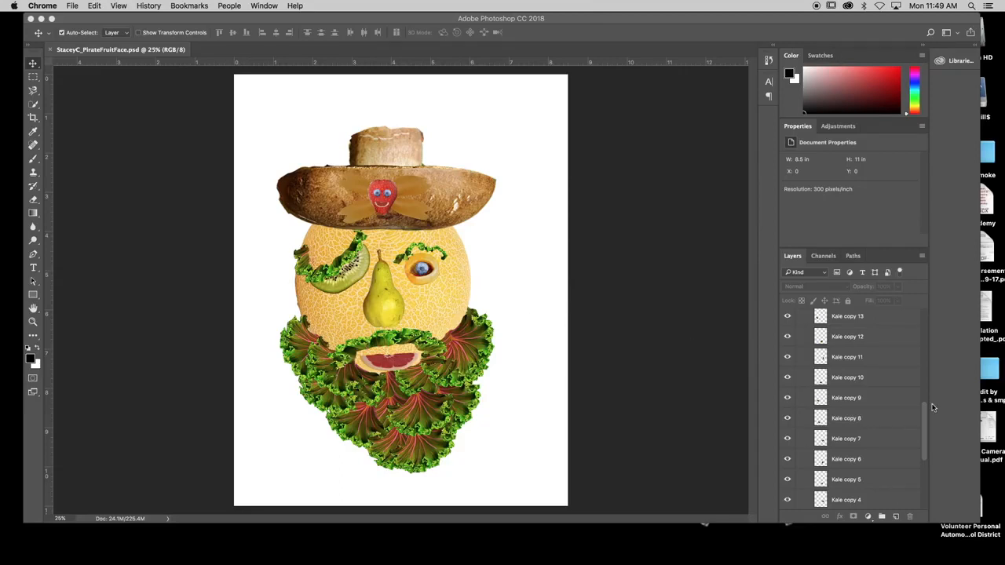
- Group the five hat skull layers from Grapefruit Mouth Skull down to Pasta Bones
drag(925, 421, 924, 322)
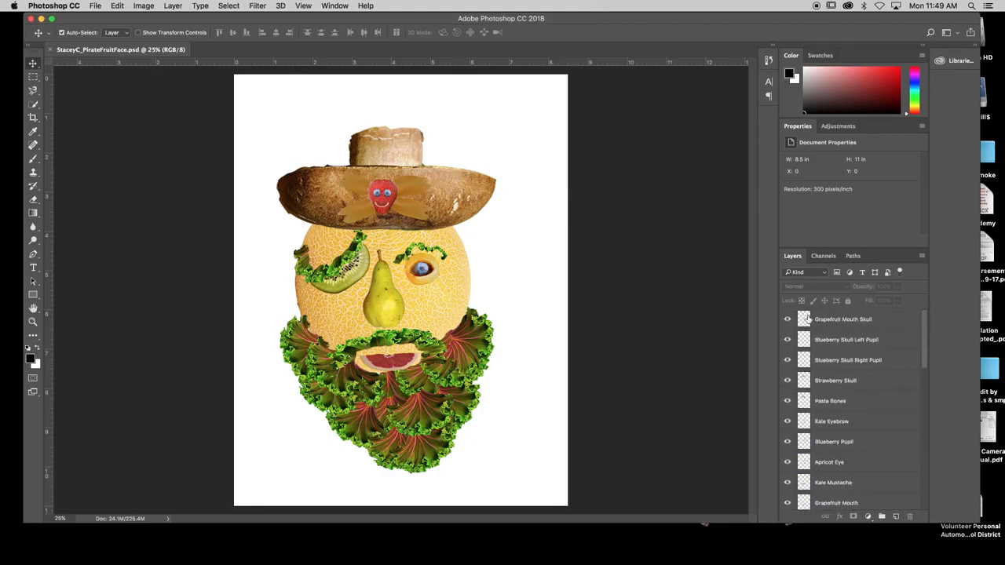
double_click(844, 362)
double_click(843, 382)
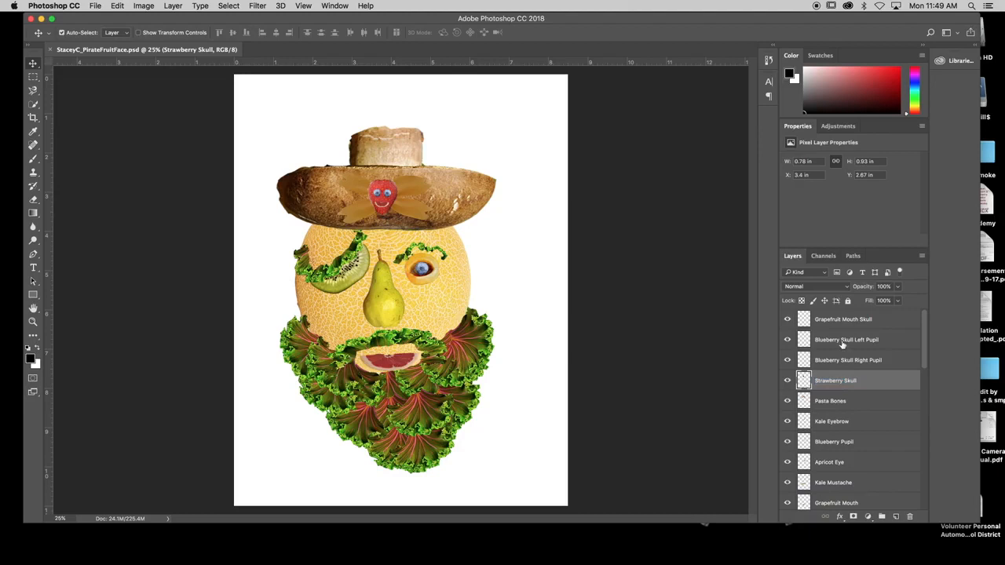
click(823, 323)
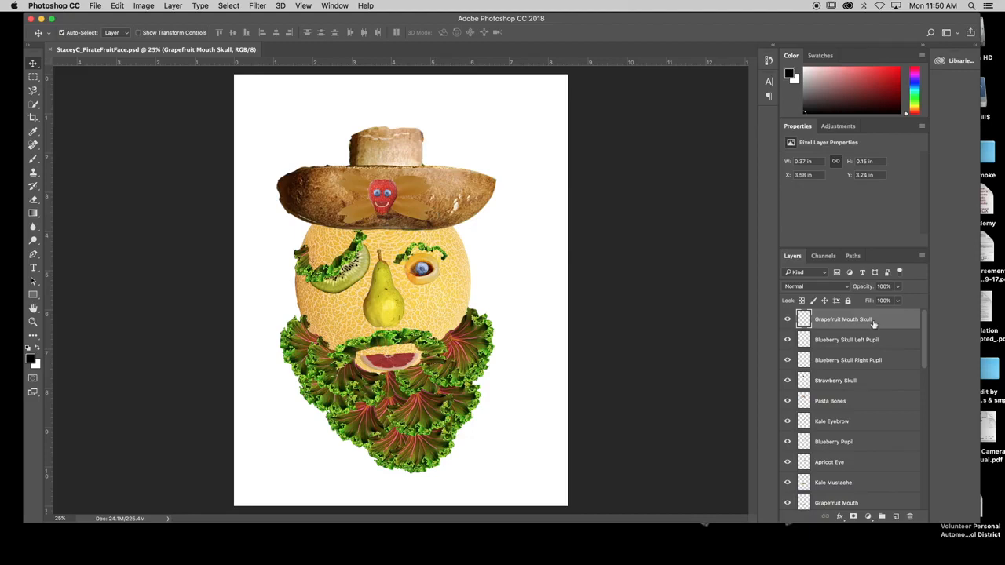
shift+click(850, 383)
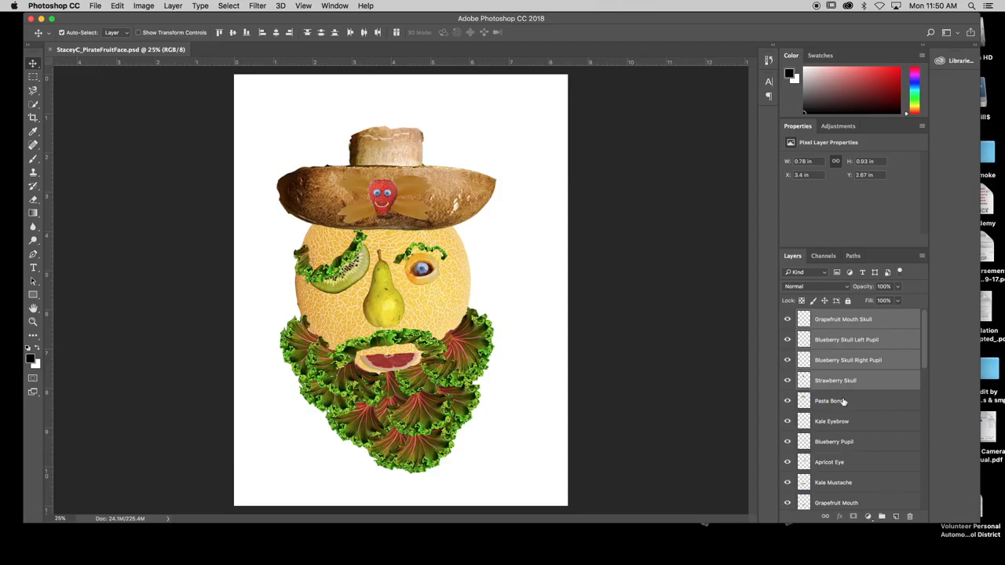
shift+click(842, 401)
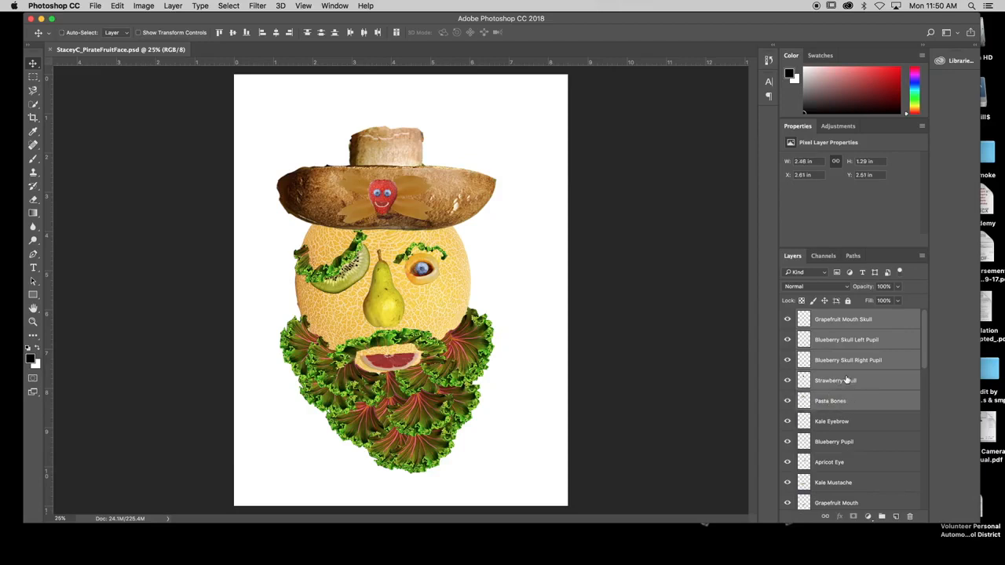
key(super+g)
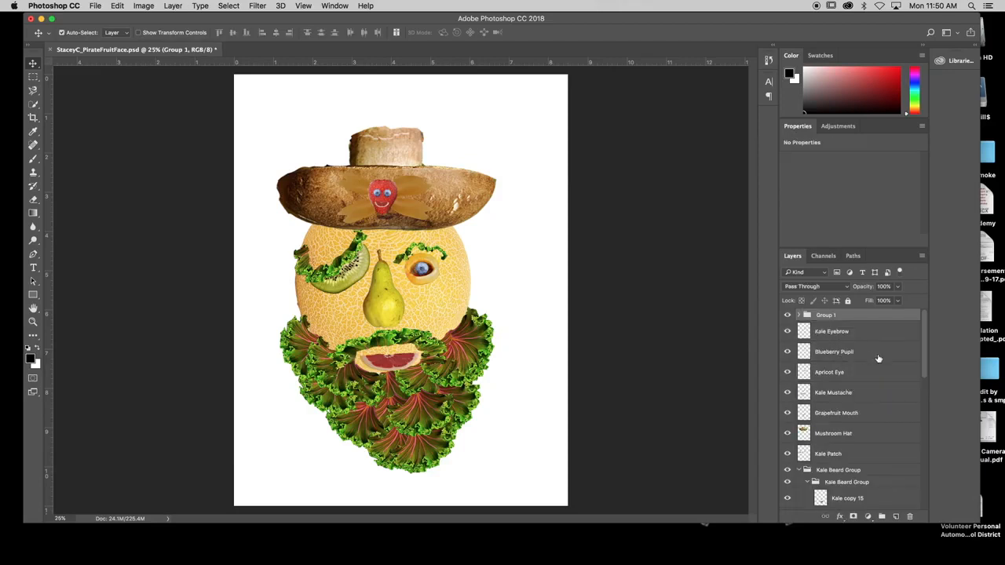
- Examine the layer stack order, selecting the grapefruit mouth and the pear nose on the canvas to locate their layers
scroll(875, 359, down, 1)
scroll(867, 368, down, 3)
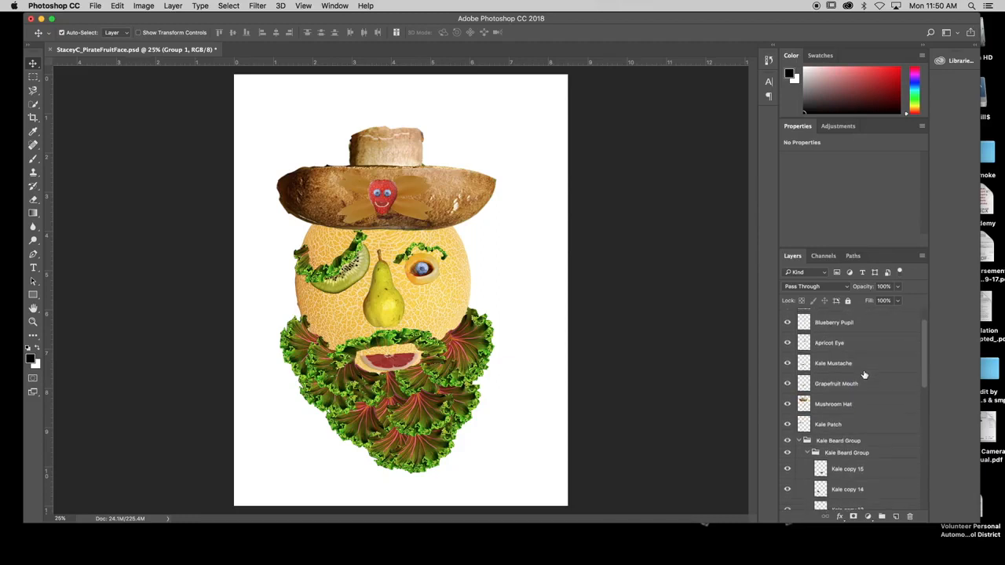
scroll(864, 370, down, 1)
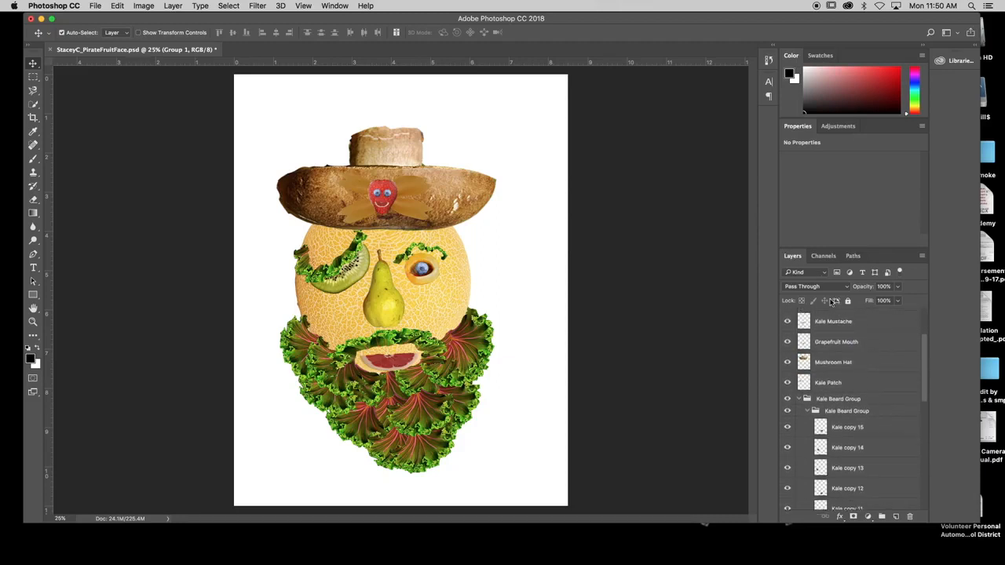
scroll(833, 366, down, 4)
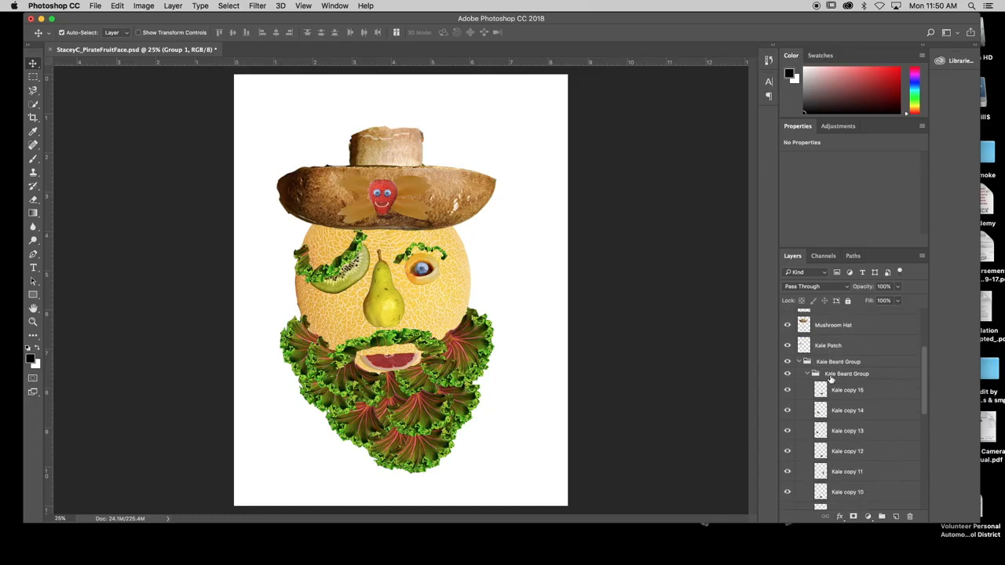
click(404, 364)
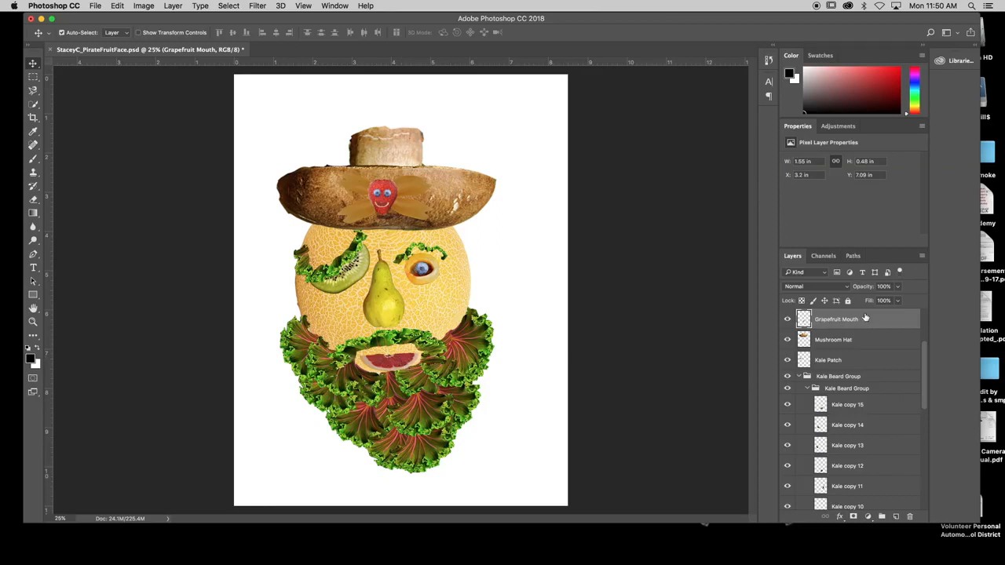
click(390, 308)
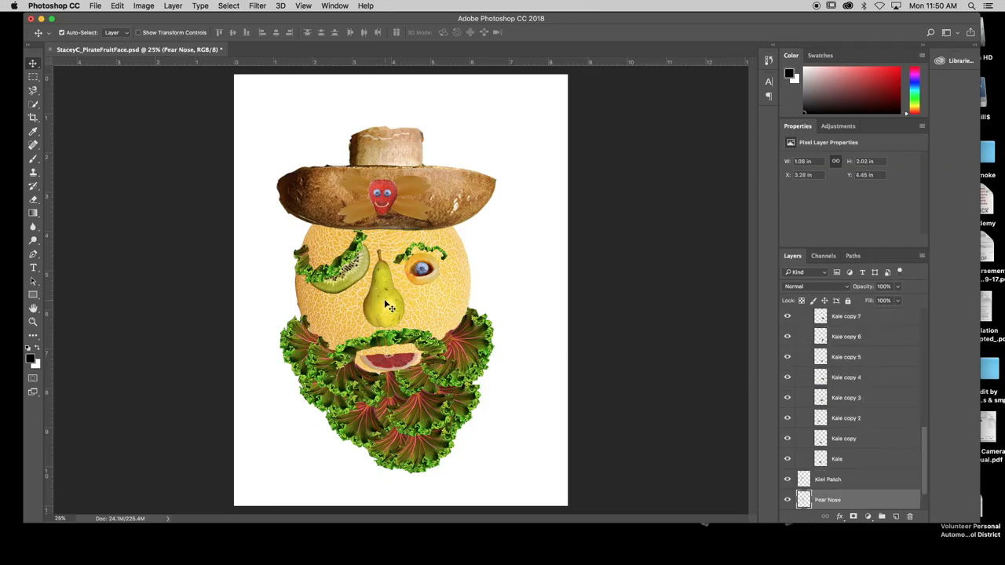
scroll(856, 493, up, 2)
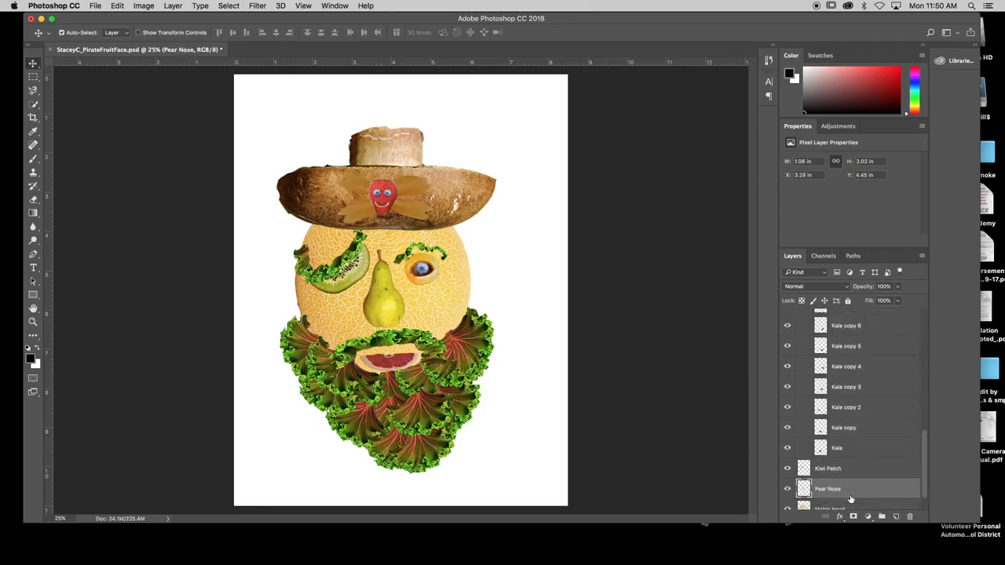
scroll(850, 496, up, 3)
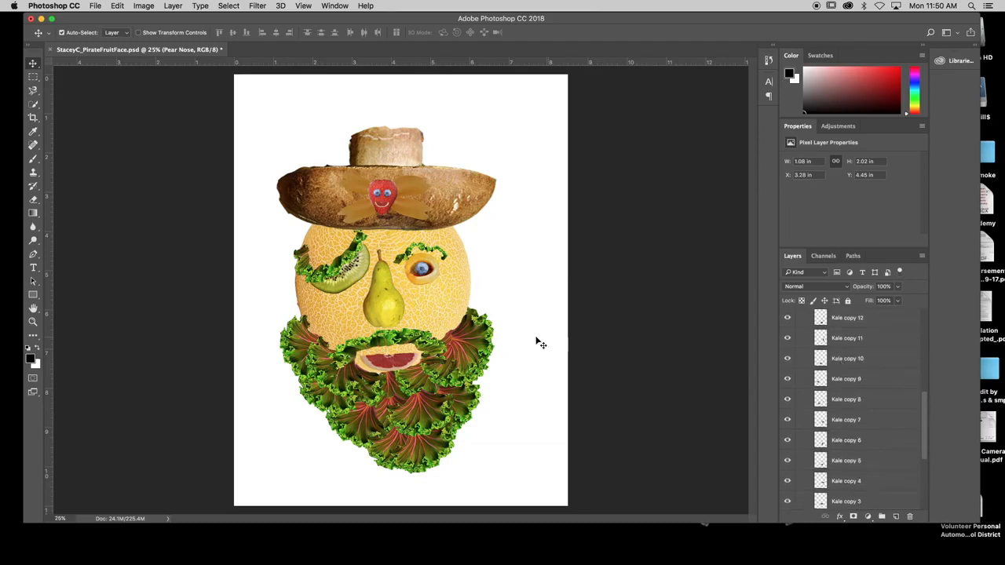
scroll(809, 383, up, 3)
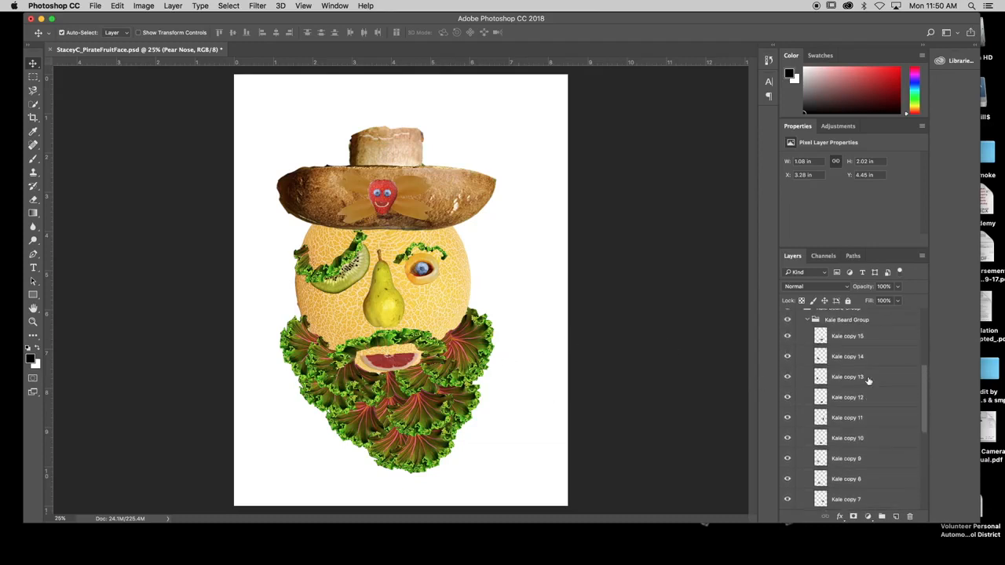
scroll(852, 458, up, 3)
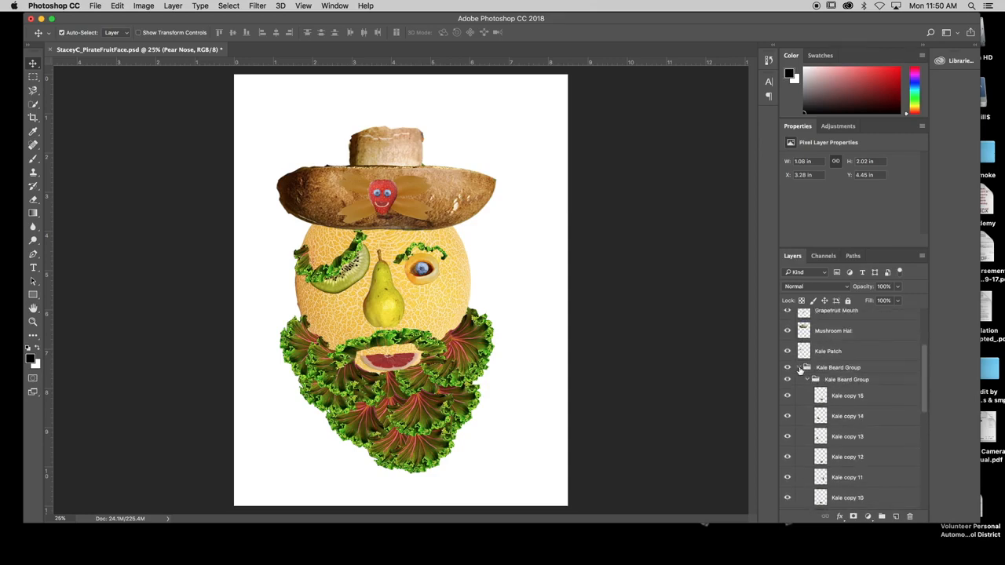
- Collapse and re-expand the Kale Beard Group, and examine its kale layers and the layers beneath it
click(799, 368)
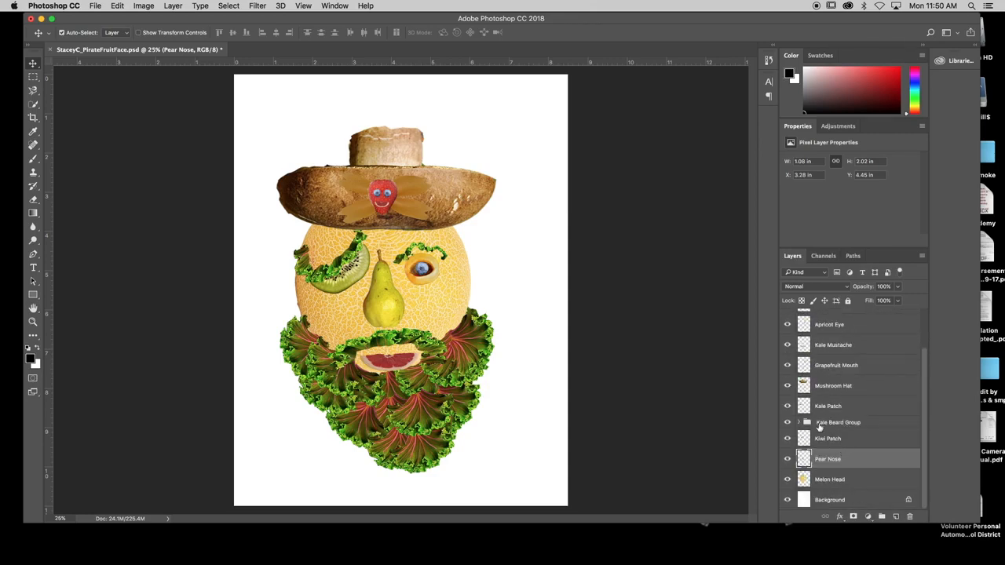
click(820, 424)
click(799, 424)
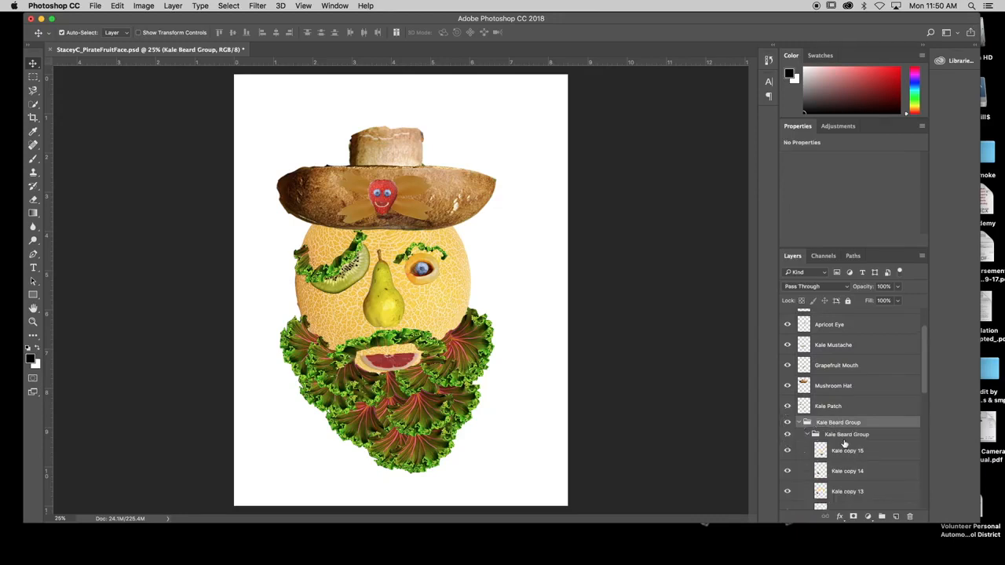
scroll(844, 444, down, 5)
scroll(844, 442, down, 3)
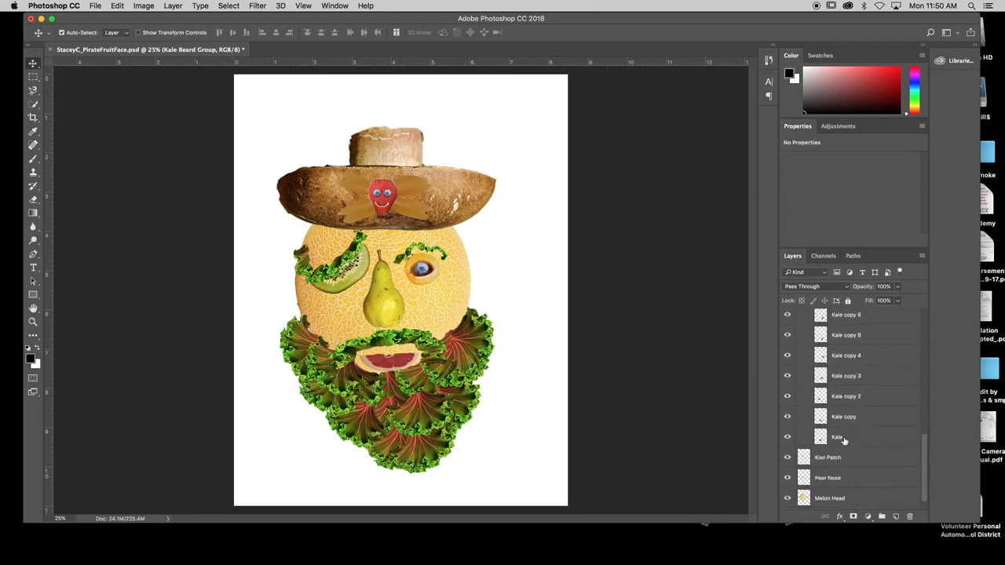
scroll(840, 440, down, 1)
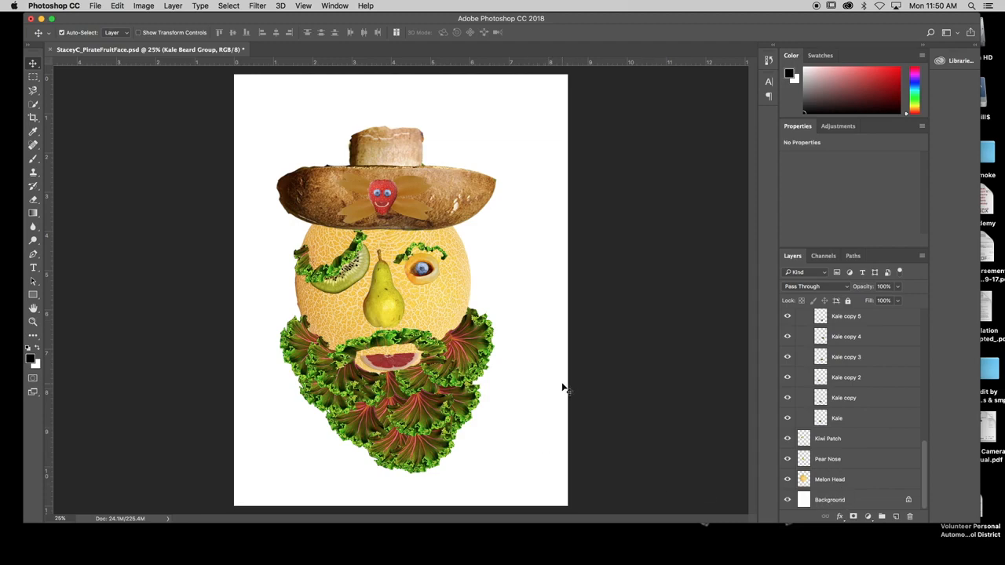
- Duplicate the Pear Nose layer and move the copy to the blank area right of the face, at about X 6.91 in, Y 4.26 in
click(843, 462)
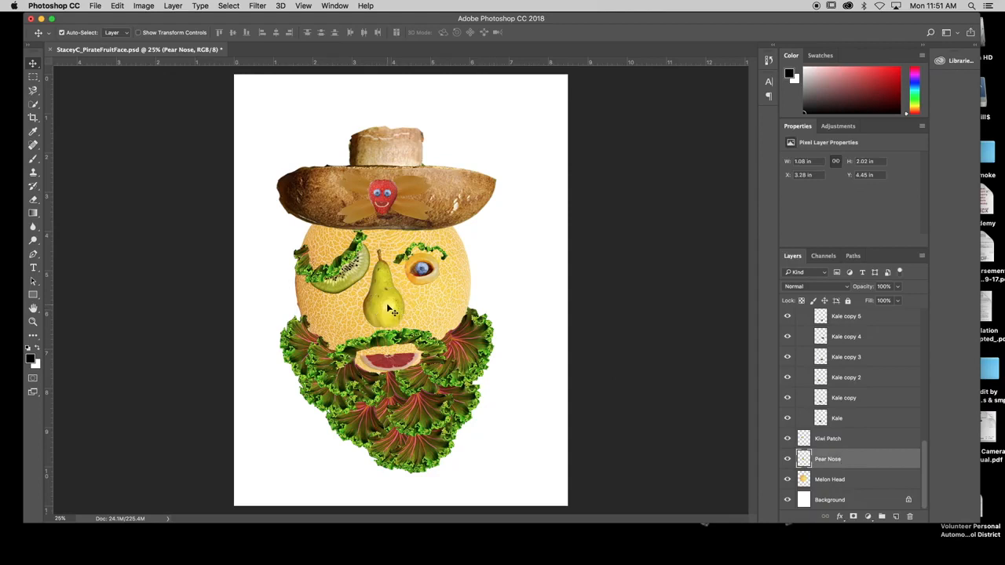
right_click(847, 463)
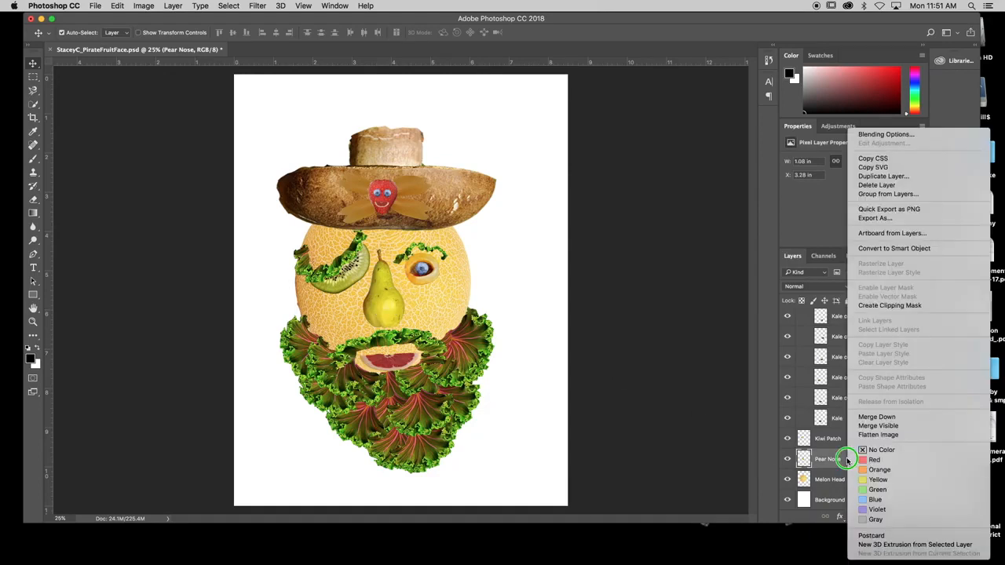
click(893, 176)
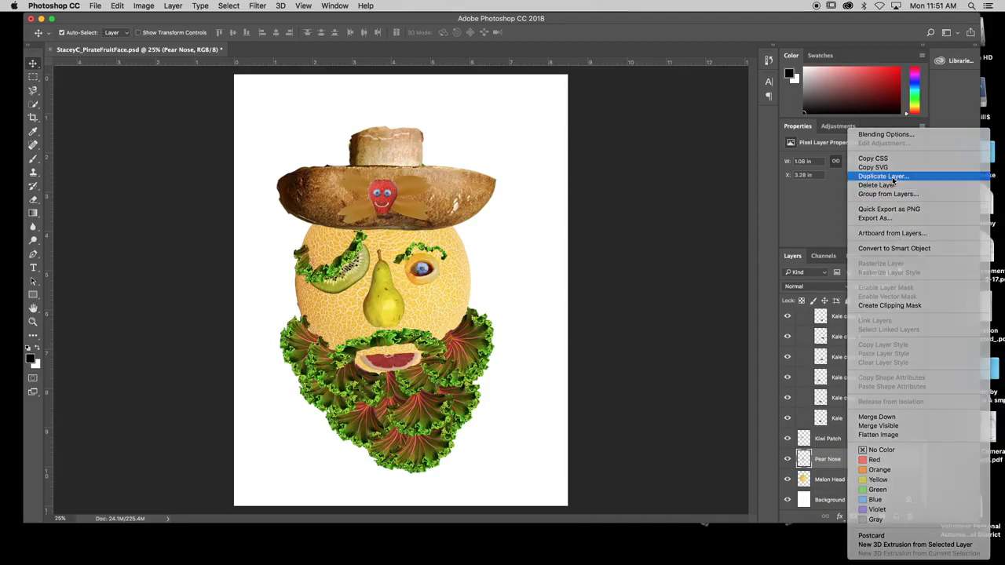
click(602, 238)
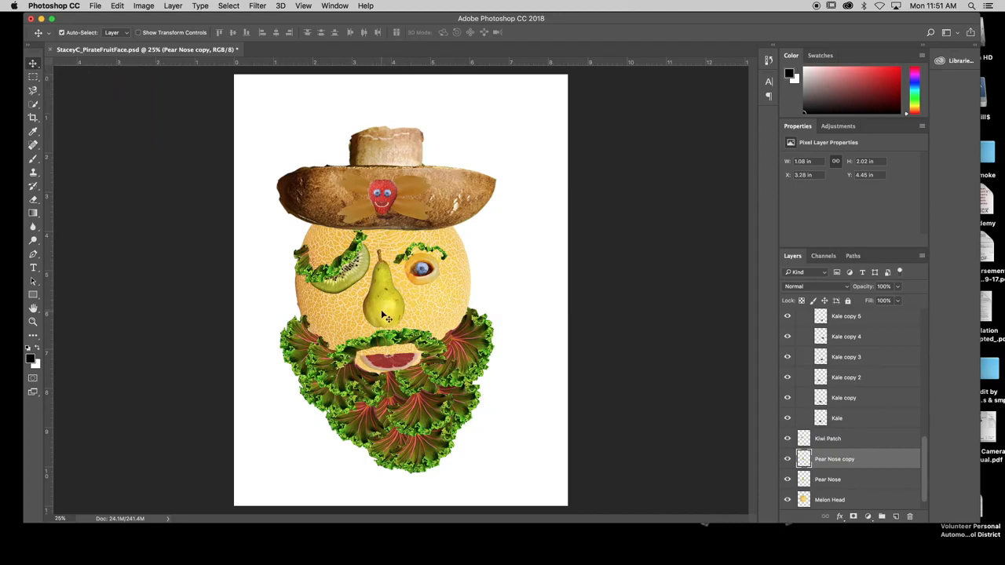
drag(382, 312, 512, 314)
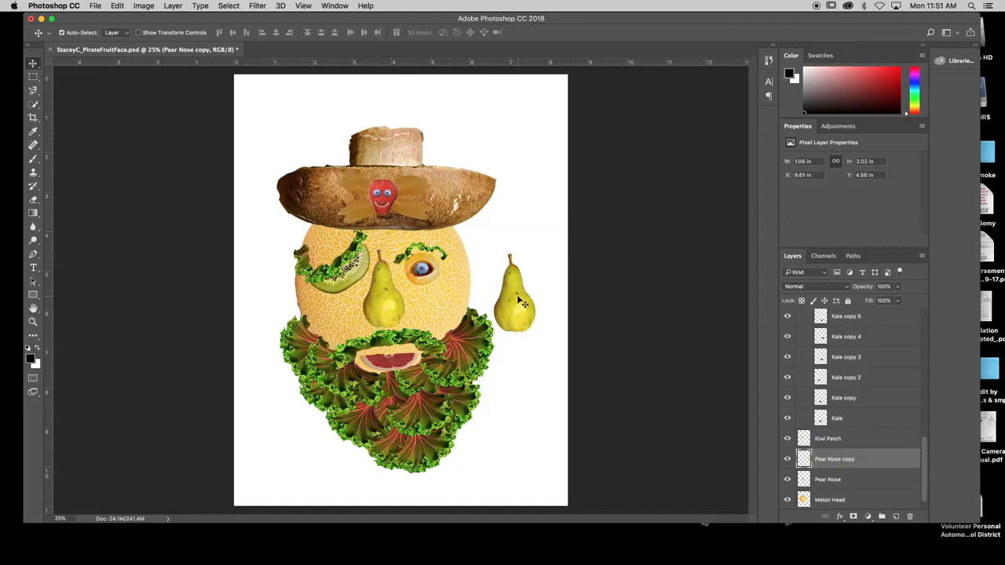
mouse_move(522, 314)
mouse_down()
mouse_move(513, 264)
mouse_move(510, 297)
mouse_move(486, 309)
mouse_move(545, 295)
mouse_move(536, 302)
mouse_up()
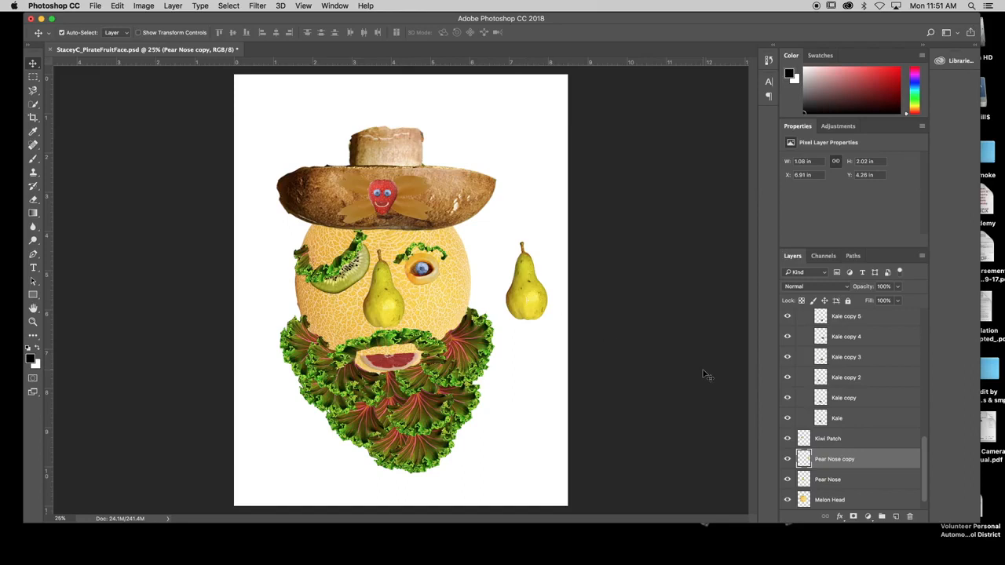
- Delete the duplicated pear layer beside the face
right_click(852, 461)
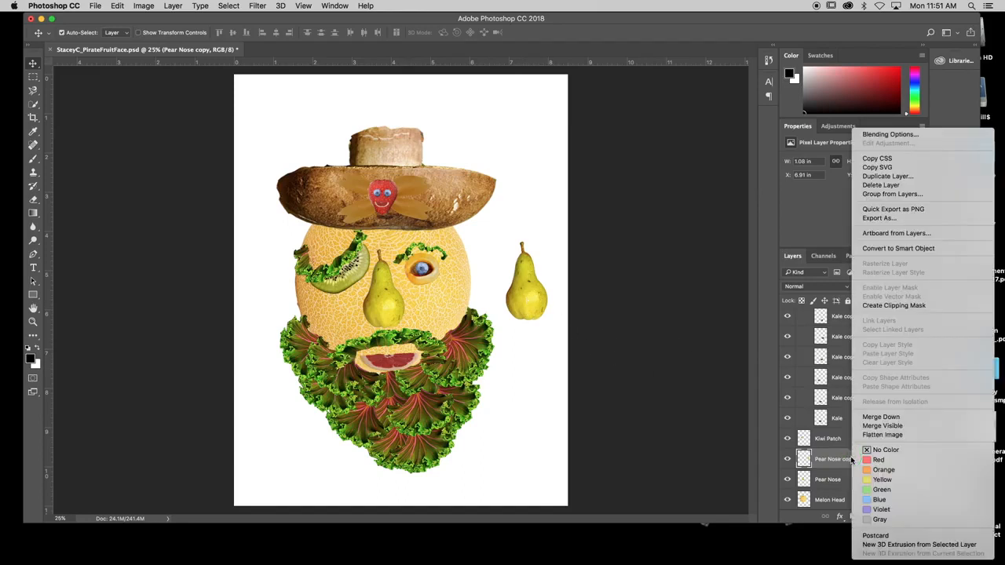
click(891, 186)
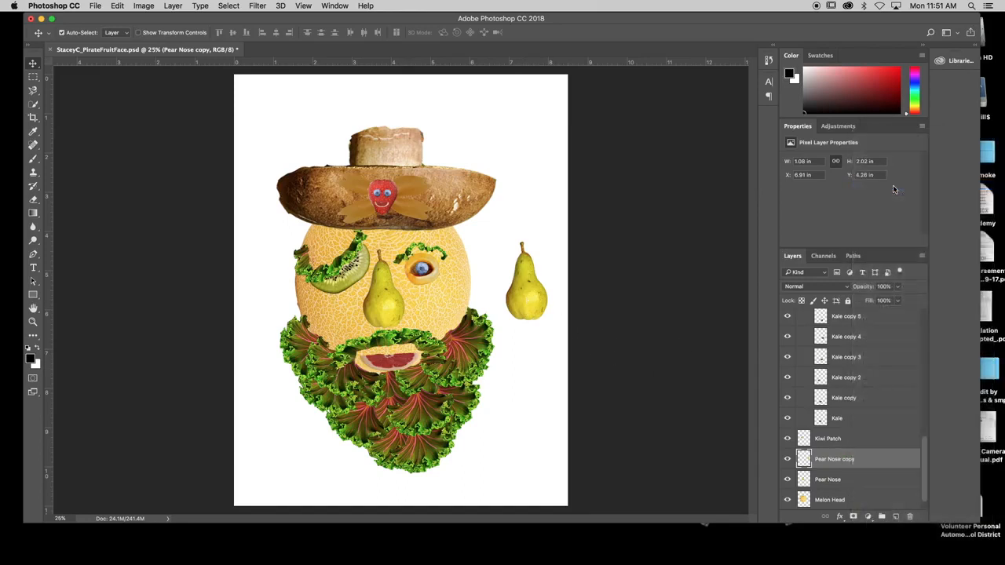
click(578, 195)
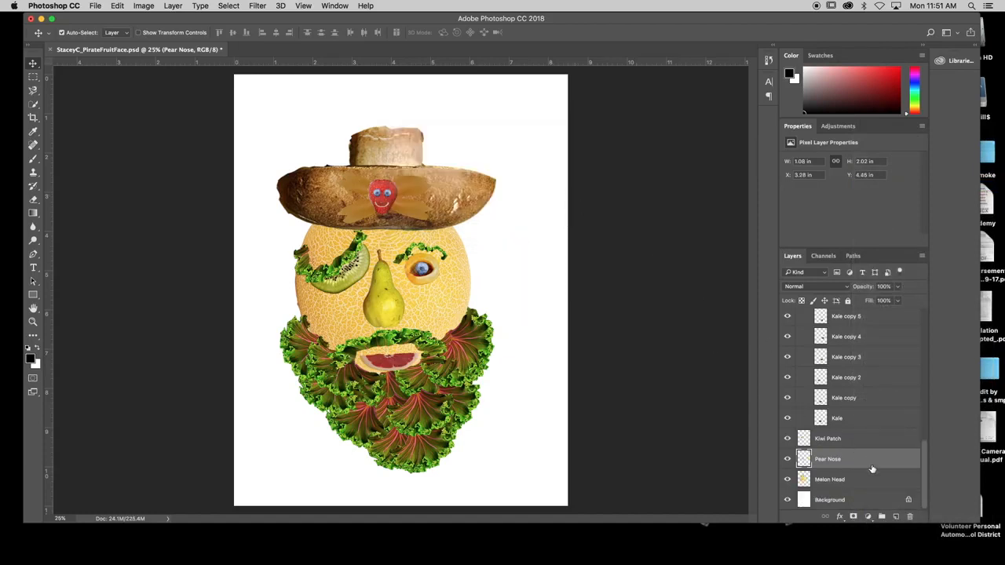
- Move the pear nose lower on the melon face, to about X 3.35 in, Y 4.9 in, just tucked behind the kale mustache
drag(383, 307, 407, 343)
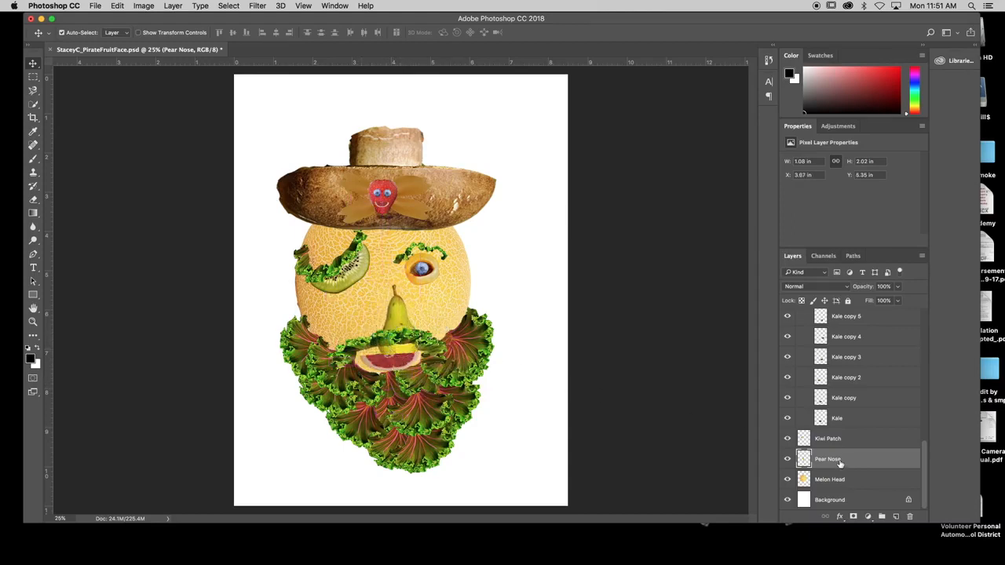
drag(392, 322, 383, 303)
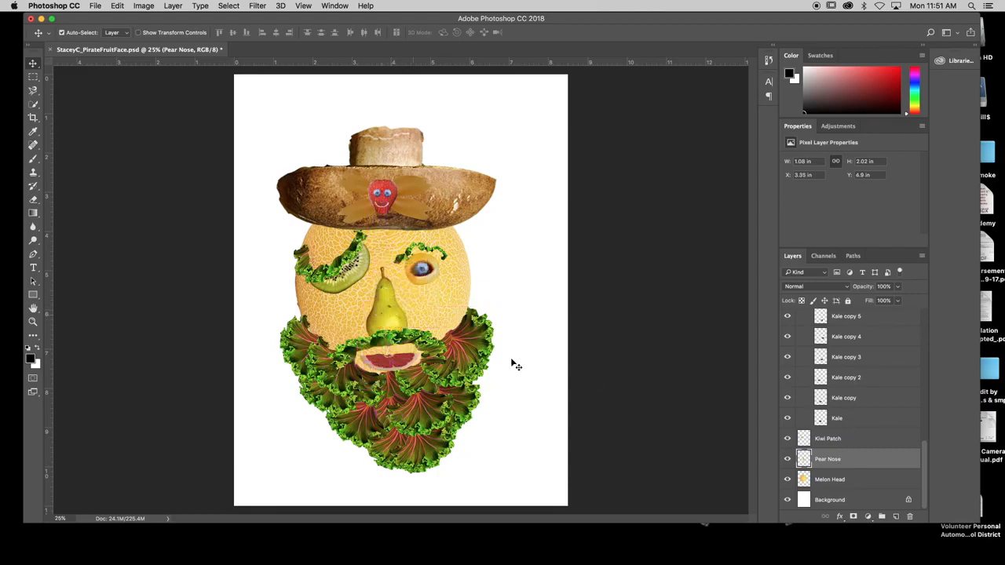
- Collapse the outer Kale Beard Group in the layer stack
scroll(861, 445, up, 10)
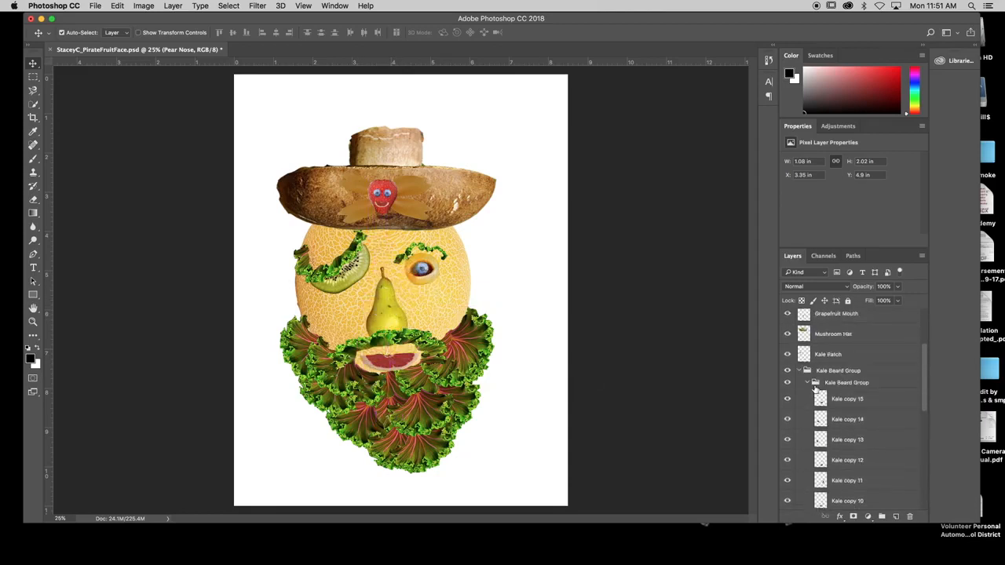
click(798, 404)
scroll(803, 399, up, 1)
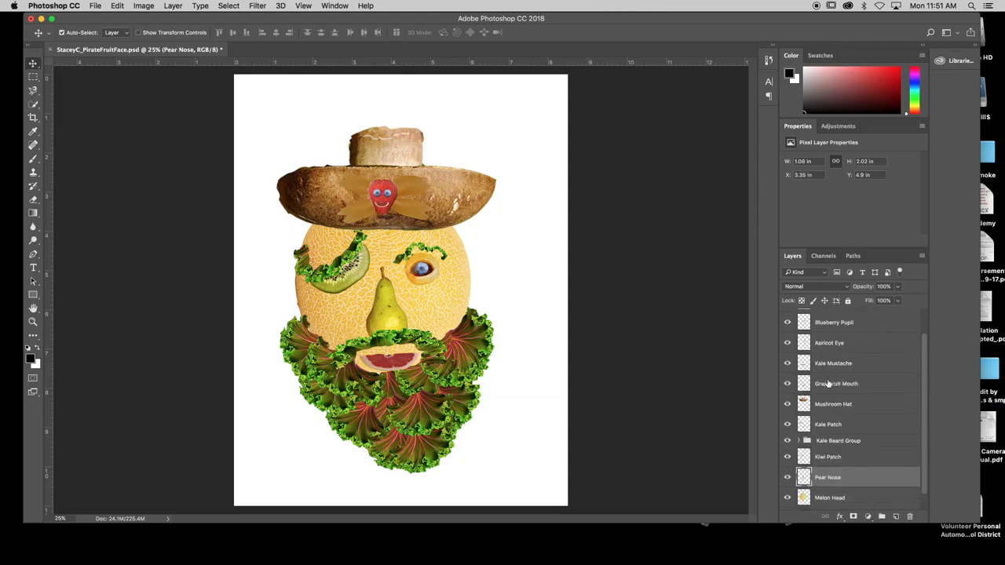
- Move the Pear Nose layer directly above the Kale Mustache layer in the stacking order
click(844, 384)
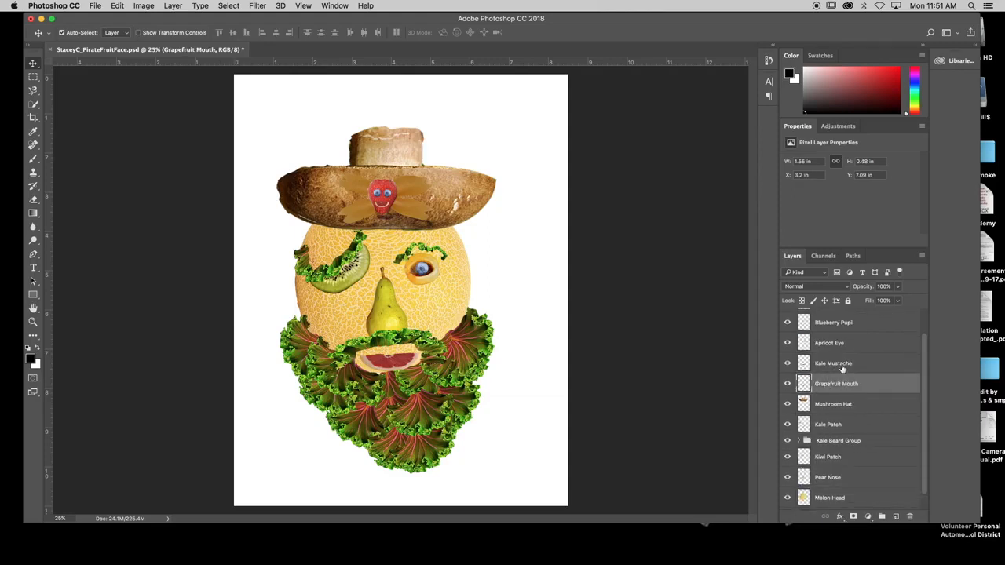
click(842, 365)
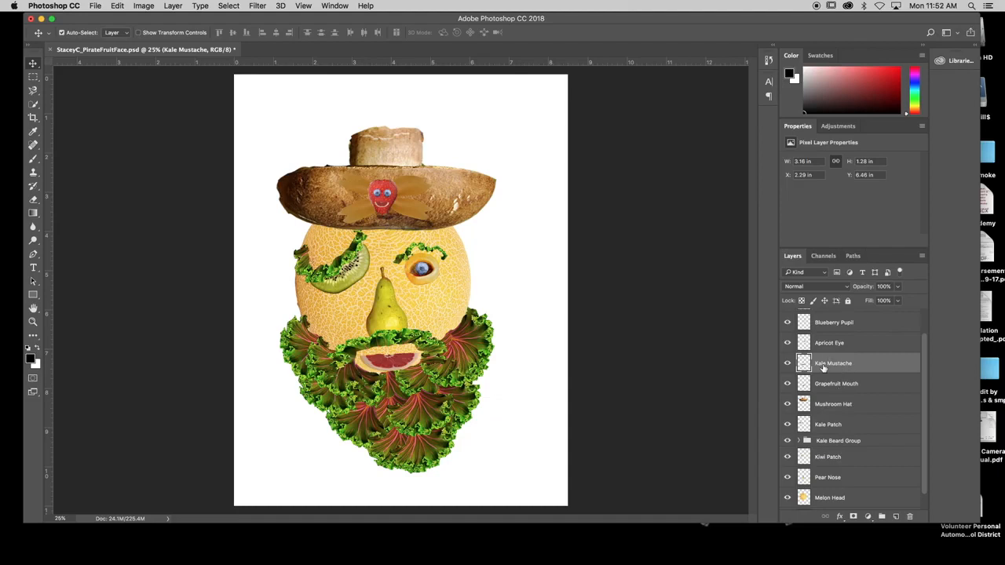
scroll(864, 480, down, 1)
click(834, 469)
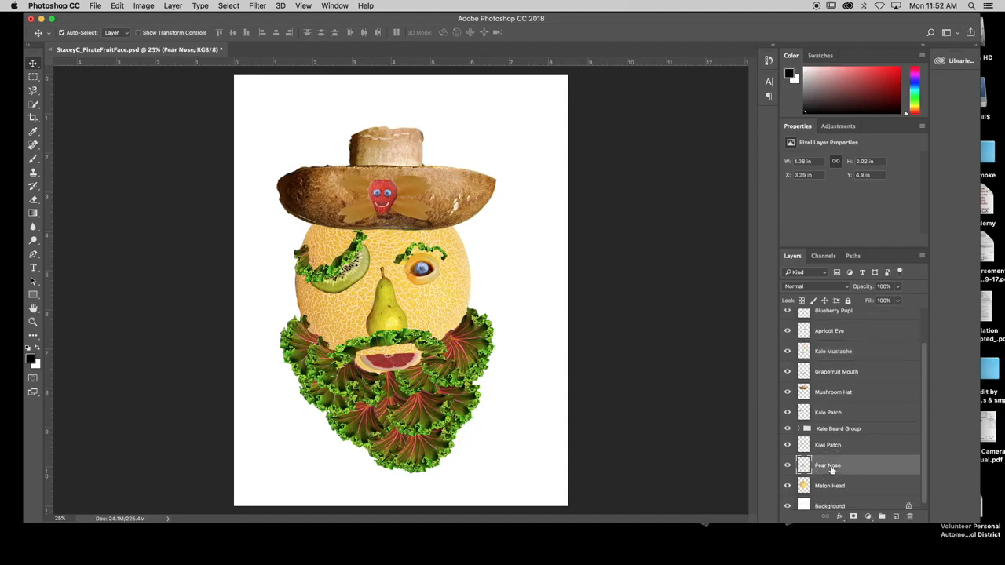
click(839, 467)
drag(839, 467, 836, 351)
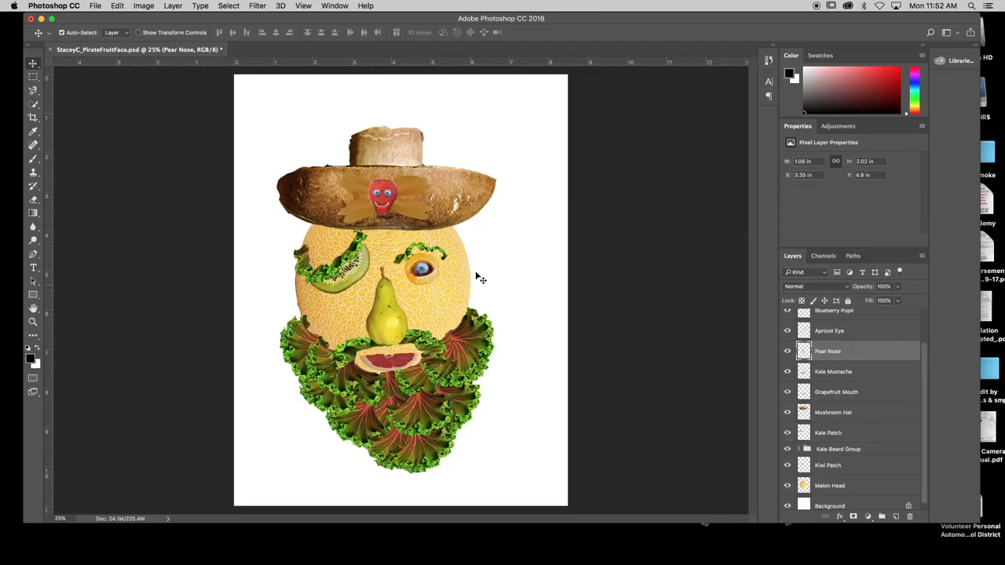
- Switch to Chrome and bring up the Pixabay page of grapefruit image results
mouse_move(848, 547)
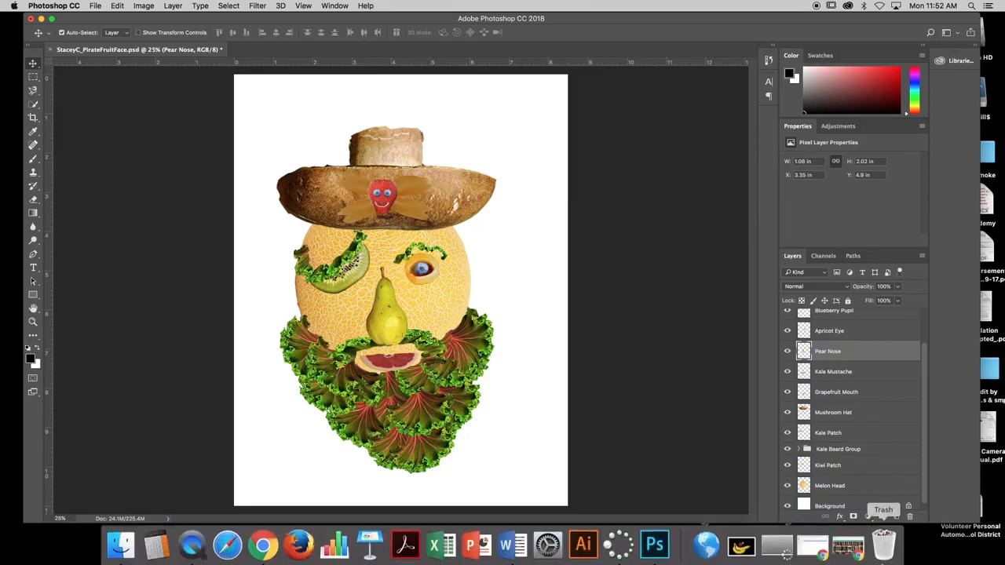
click(848, 548)
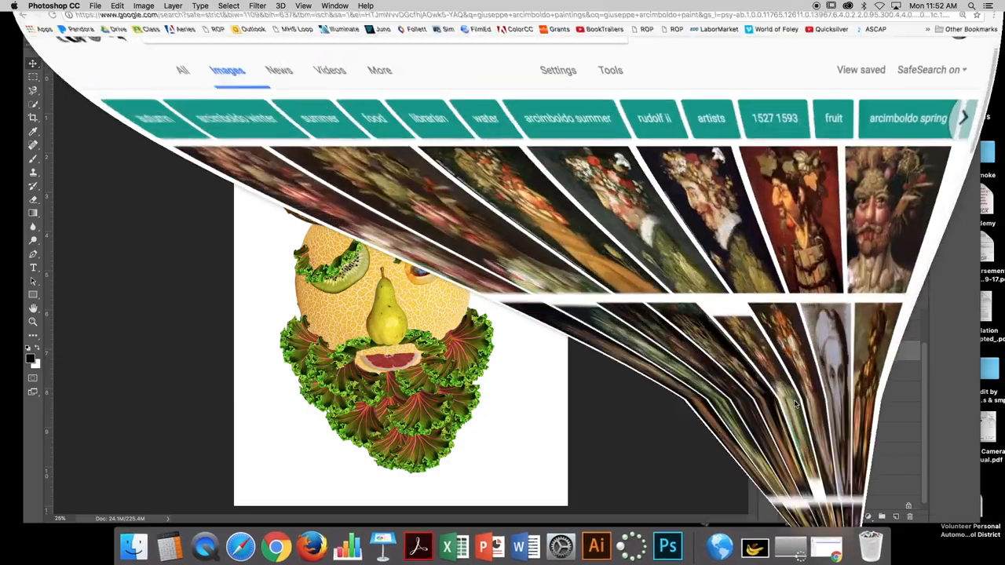
click(137, 25)
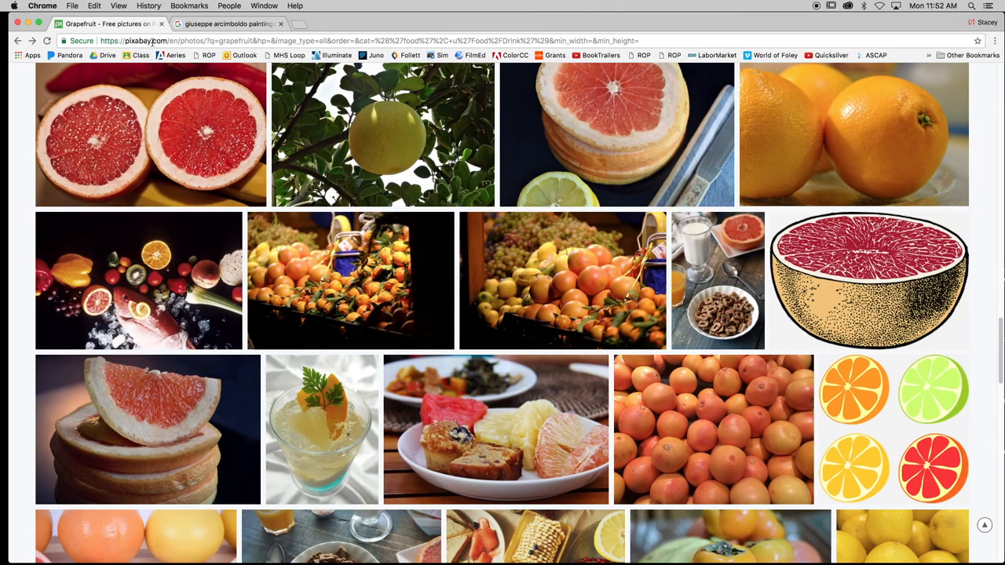
- Browse the Pixabay grapefruit results for a sharp photo suitable for cutting out a fruit piece
scroll(191, 133, up, 15)
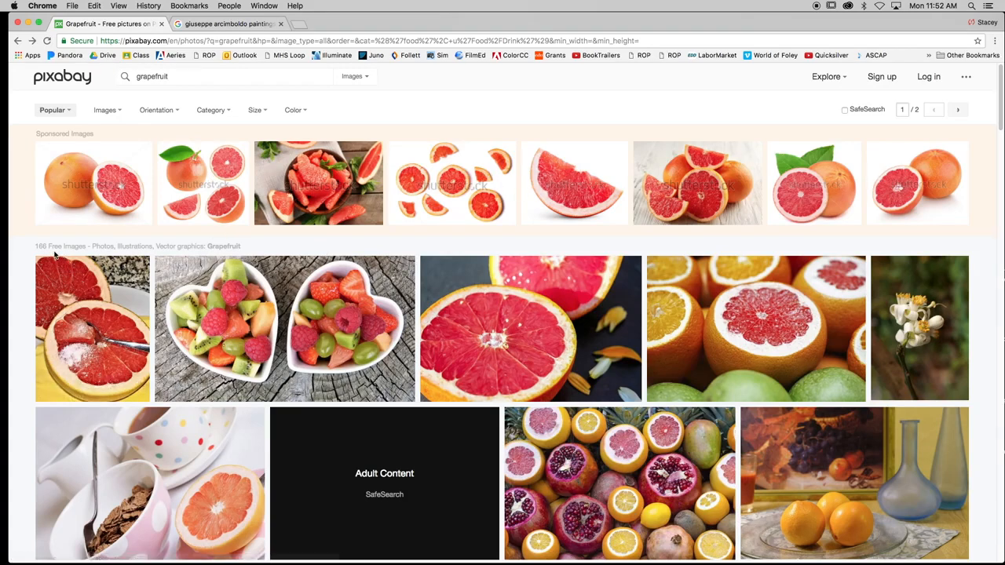
scroll(380, 339, down, 10)
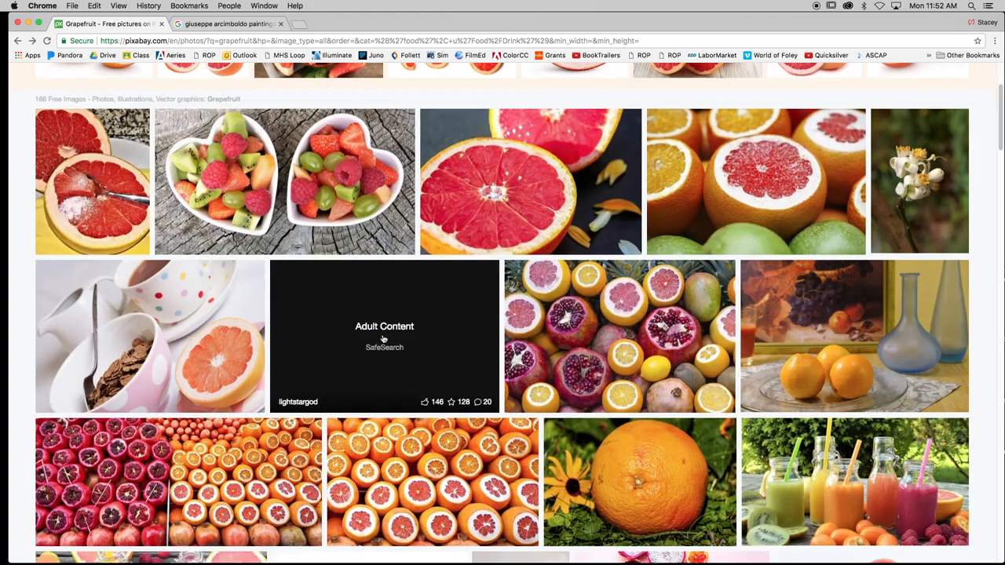
scroll(406, 338, down, 6)
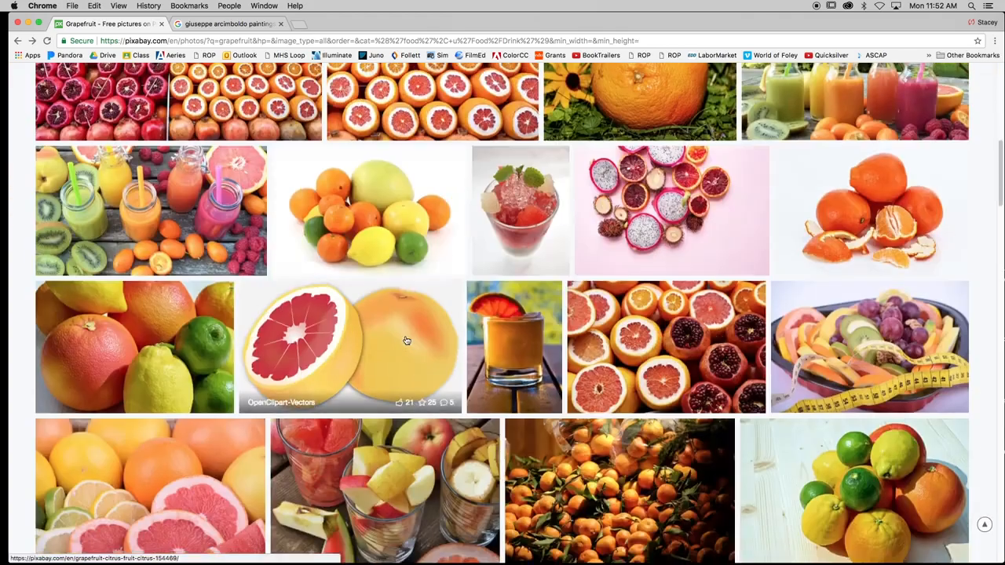
scroll(403, 330, up, 6)
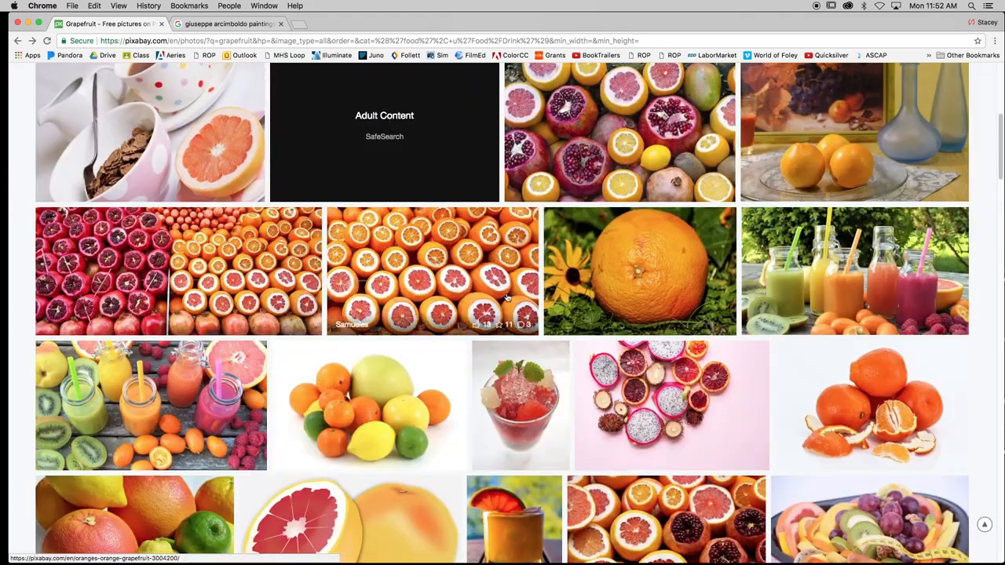
scroll(535, 272, down, 3)
scroll(534, 272, down, 9)
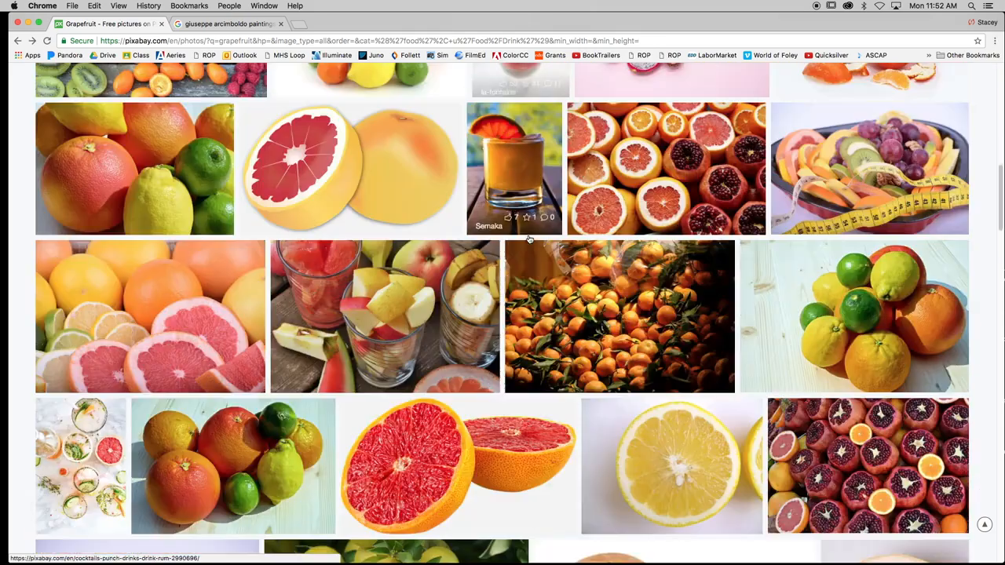
scroll(591, 291, down, 2)
scroll(590, 290, down, 14)
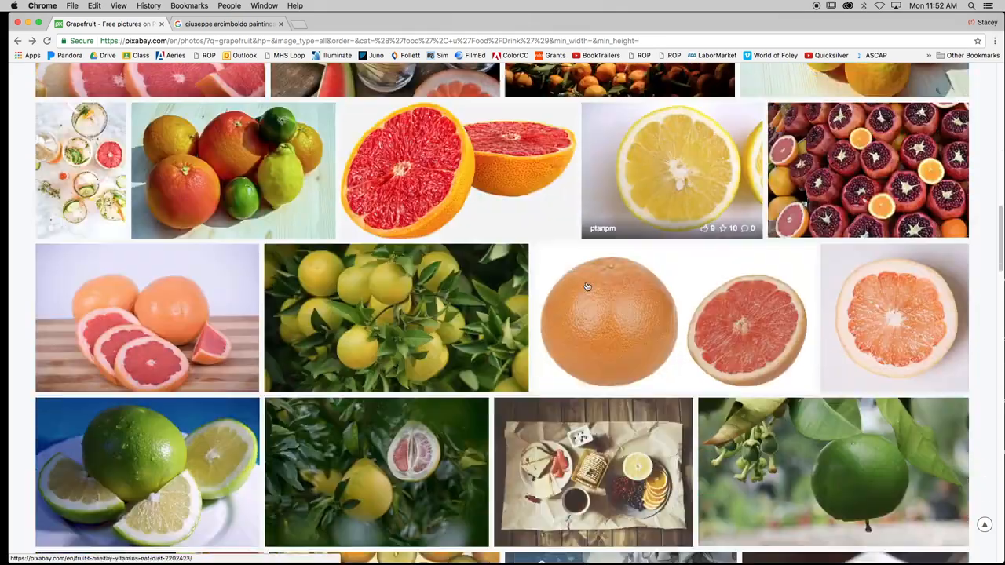
scroll(587, 286, down, 13)
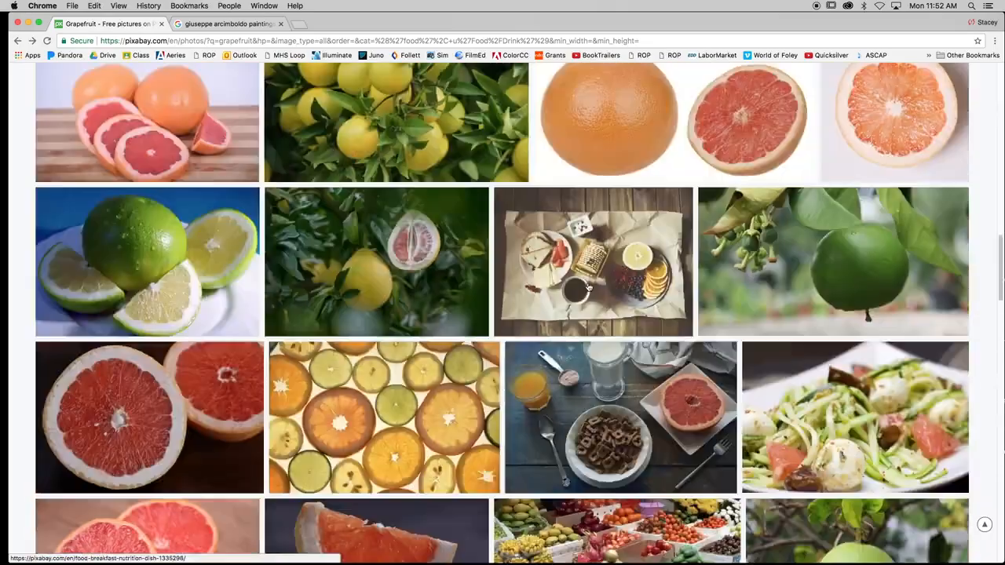
scroll(589, 291, up, 20)
scroll(591, 295, up, 7)
scroll(590, 296, up, 8)
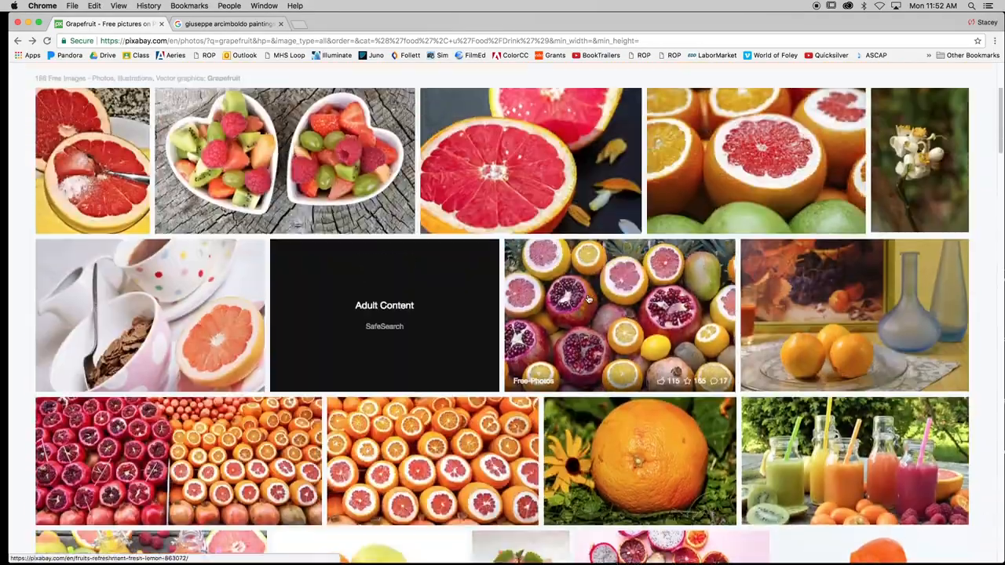
scroll(587, 299, down, 5)
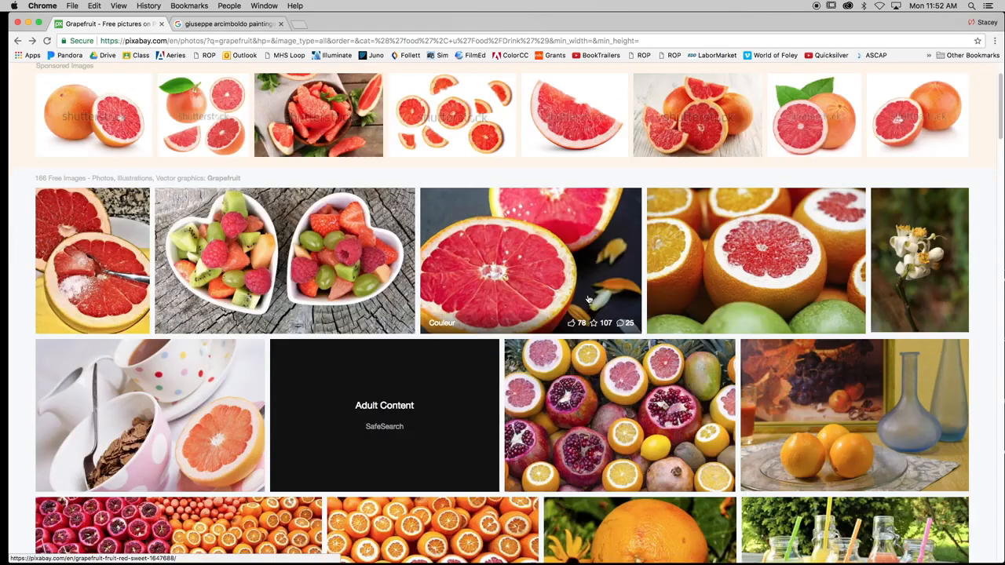
scroll(730, 363, down, 15)
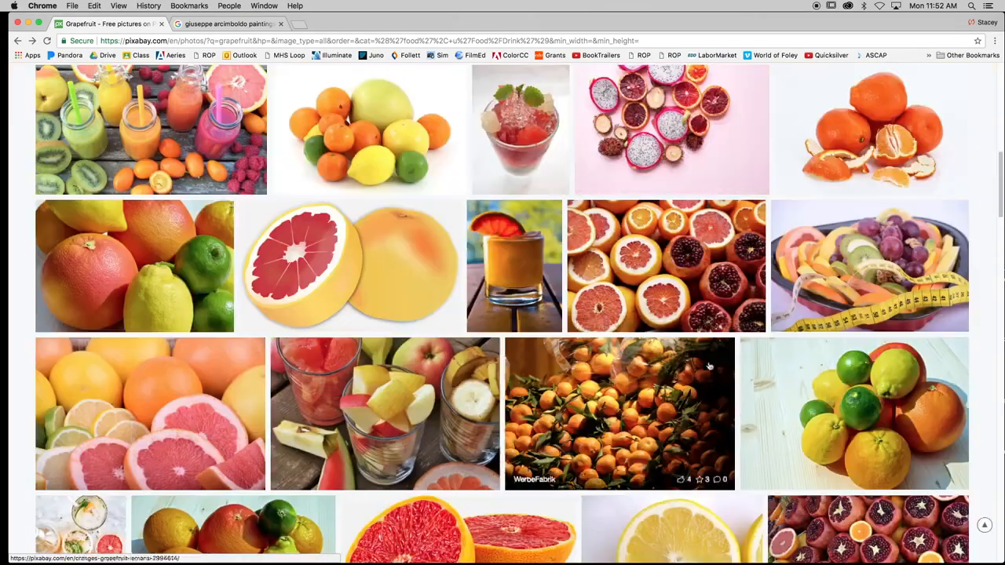
scroll(711, 366, down, 12)
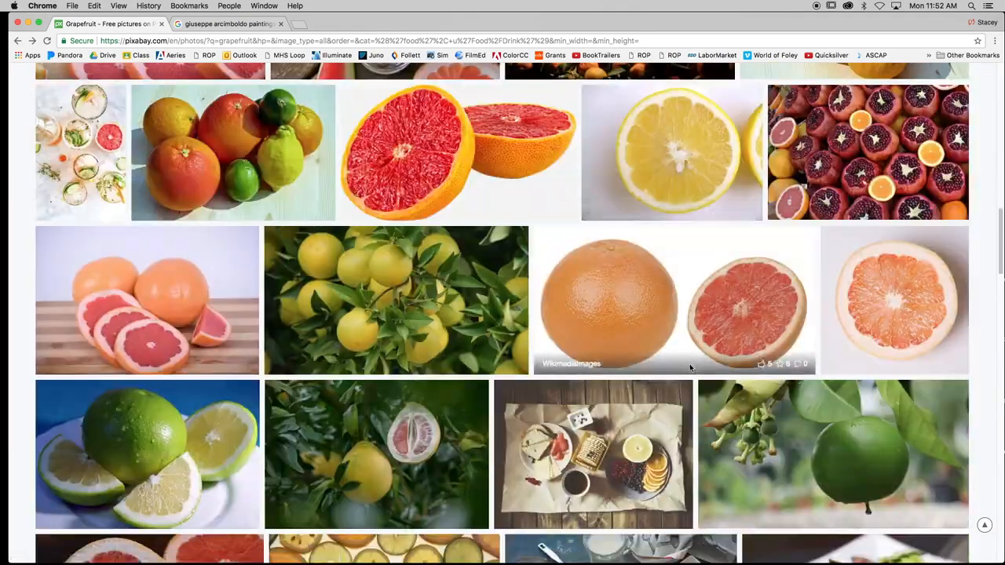
scroll(675, 377, down, 8)
scroll(672, 382, down, 12)
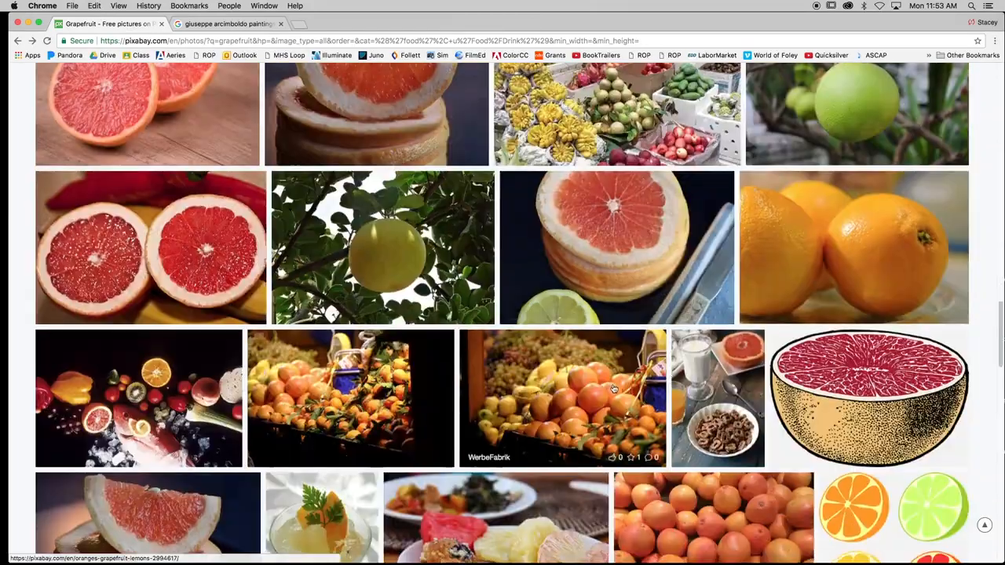
scroll(408, 358, down, 5)
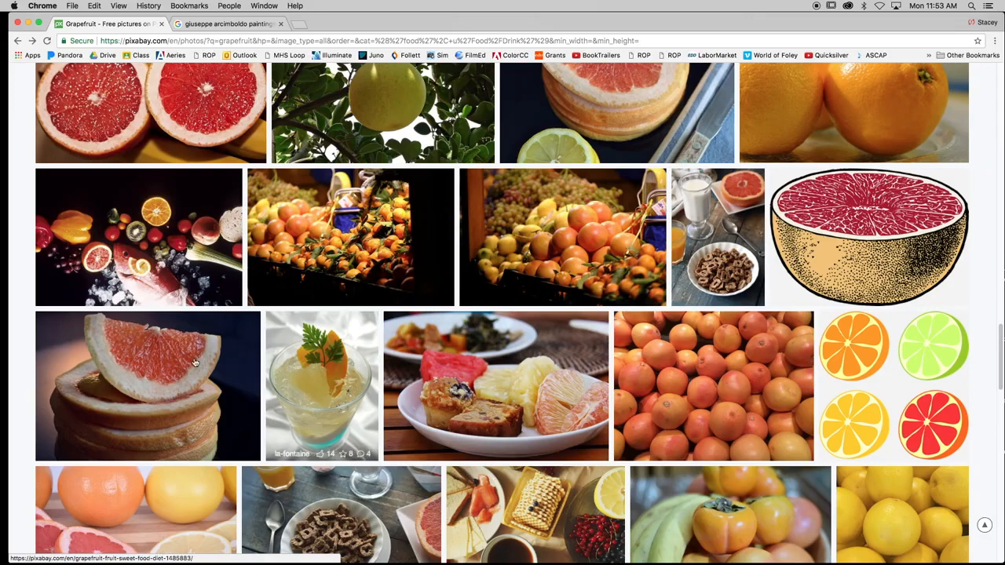
- View the photo page of the grapefruit wedge resting on stacked slices, and return to the grapefruit results
click(149, 374)
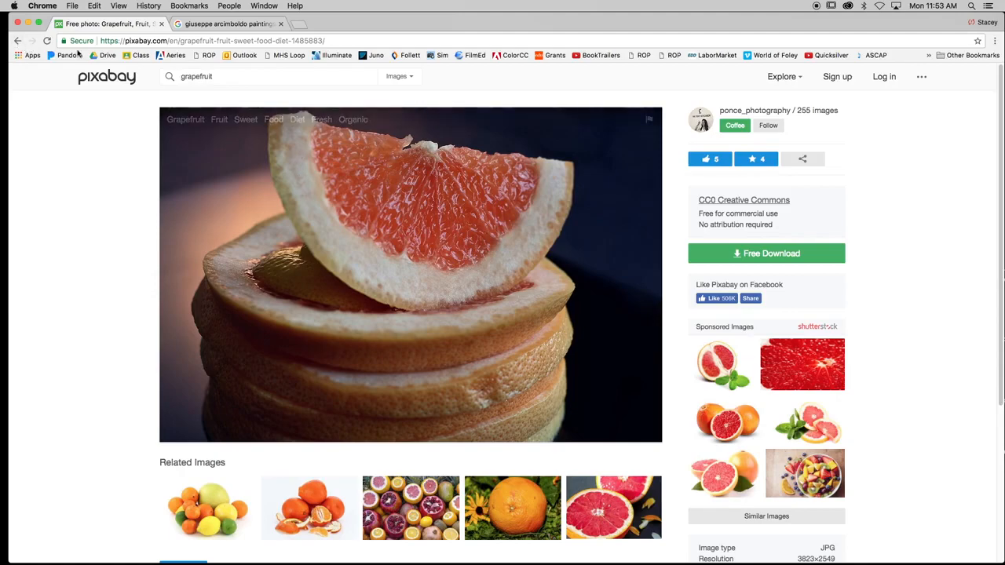
click(17, 42)
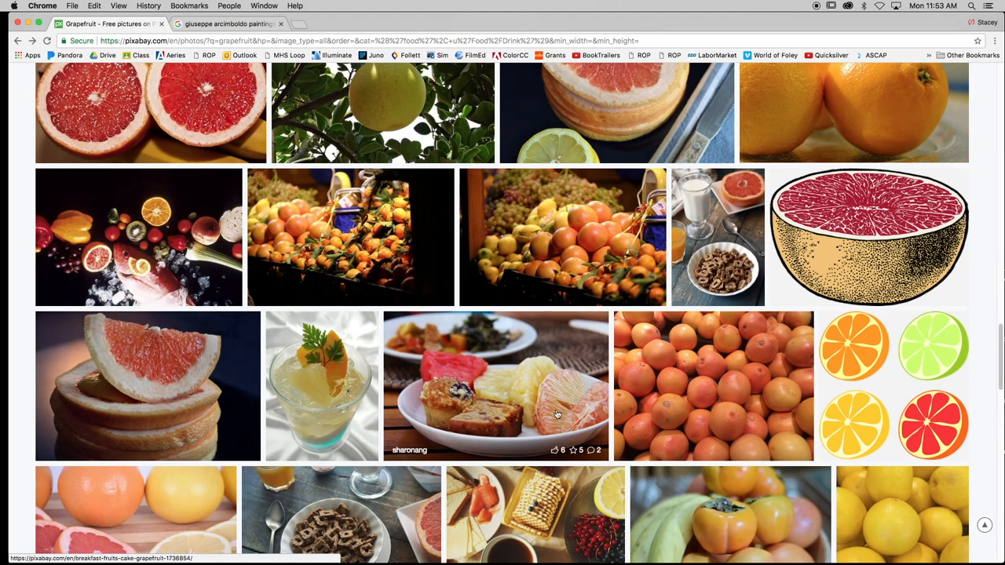
- Open the photo of stacked grapefruit slices beside a lemon and knife, and download it as a 640×419 JPG
scroll(557, 413, up, 2)
scroll(556, 414, up, 2)
click(628, 212)
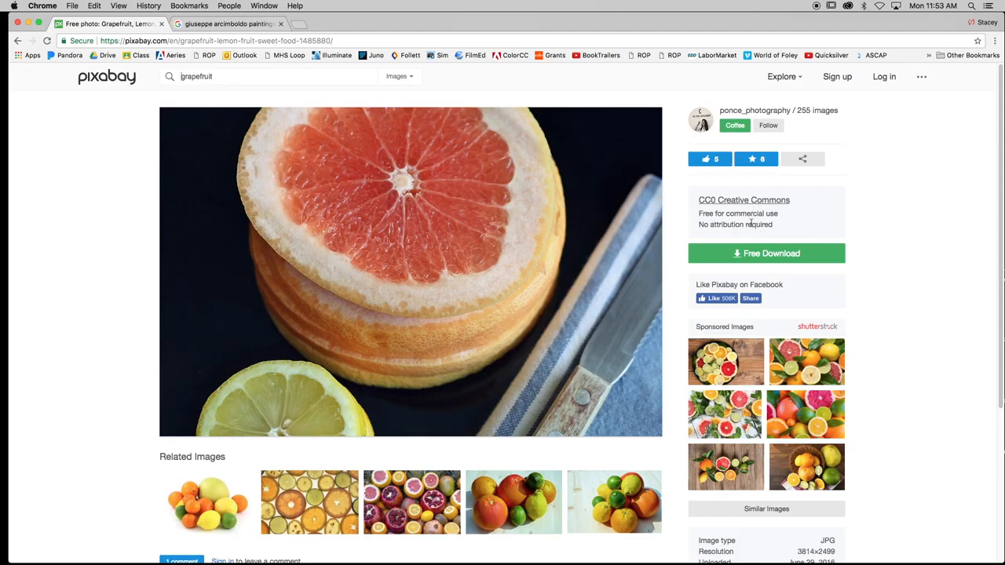
click(736, 254)
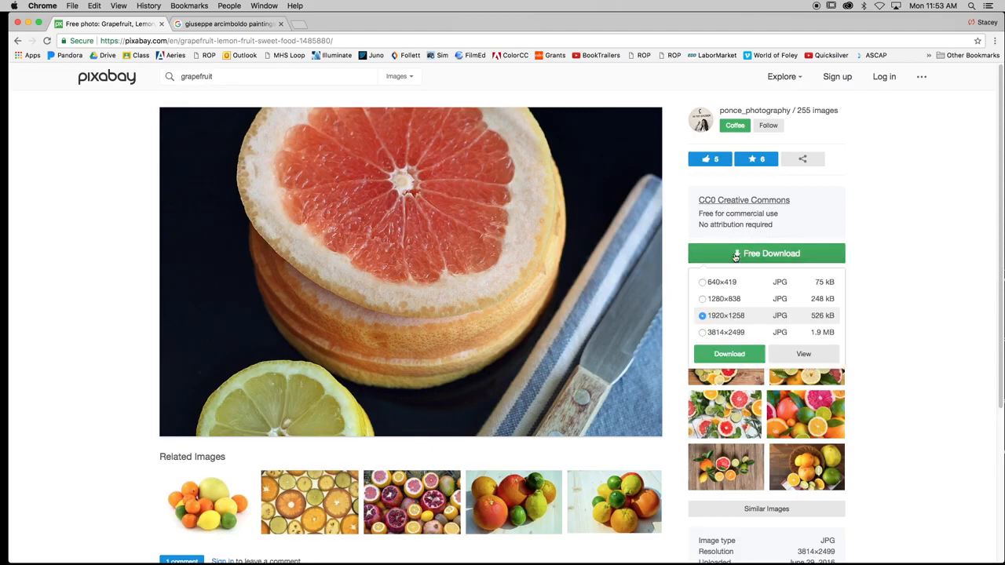
click(702, 282)
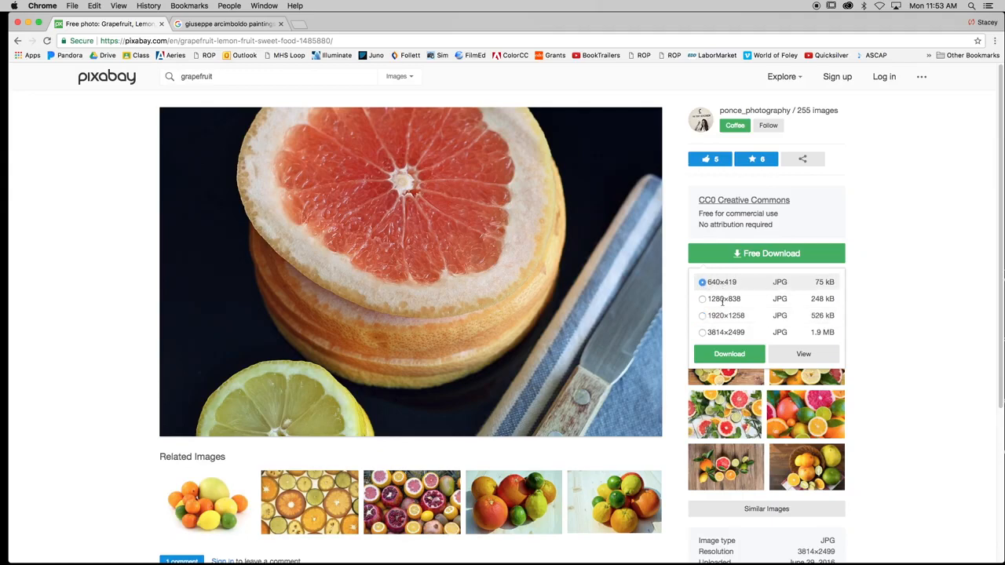
click(735, 355)
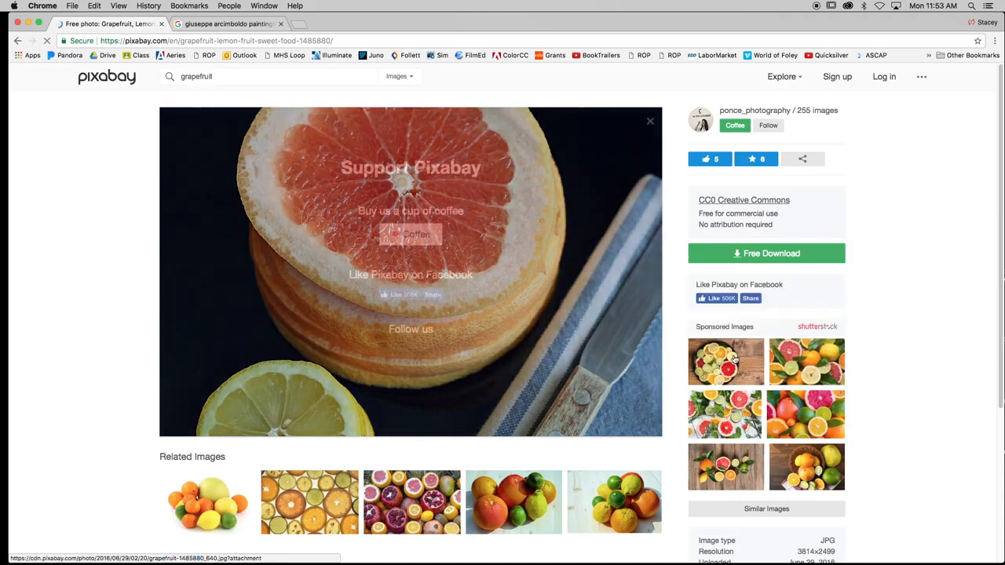
- Minimize the Chrome and Photoshop windows, and shift the Fruit Face a la Arcimboldo folder window clear of the desktop icons
click(29, 24)
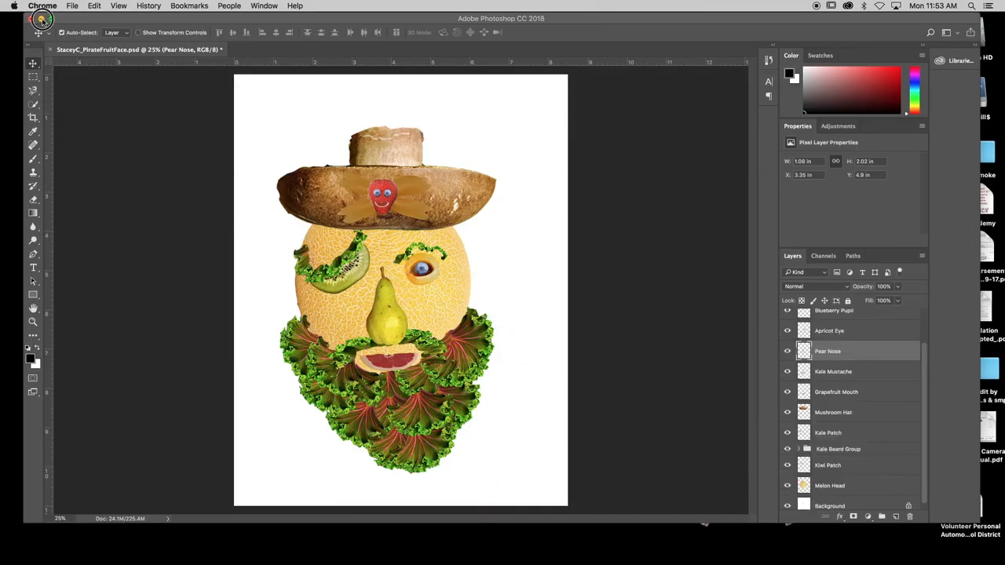
click(40, 18)
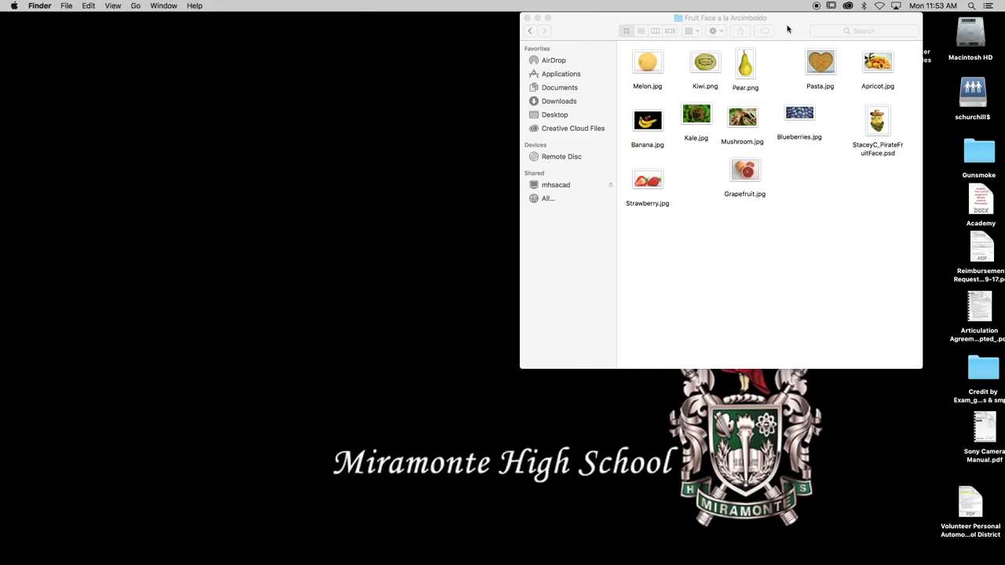
drag(788, 29, 619, 29)
- On the personal network drive, open Digital Design, Photoshop Tutorials, Fruit Face a la Arcimboldo, and select the pirate fruit face PSD file
click(965, 95)
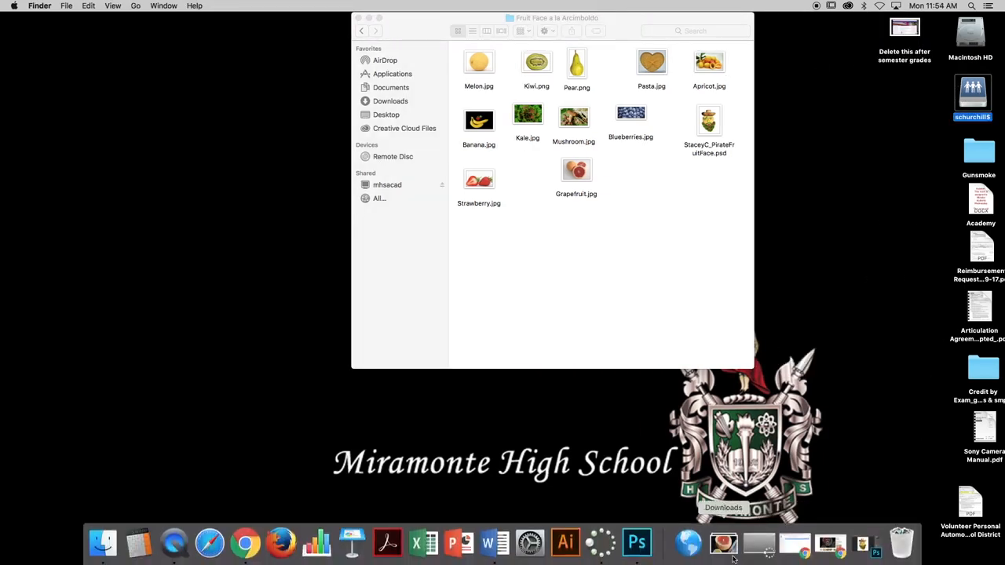
click(689, 544)
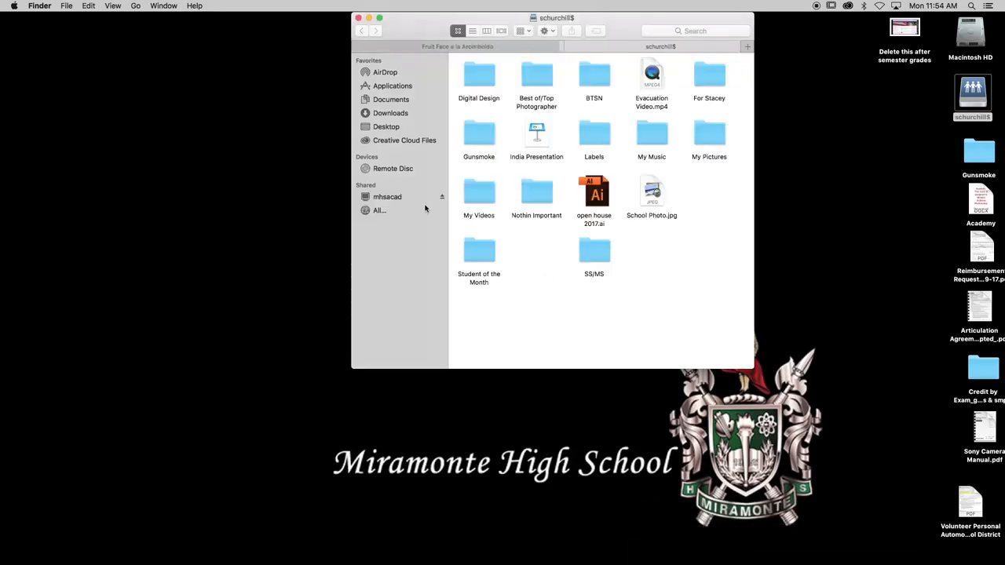
double_click(475, 77)
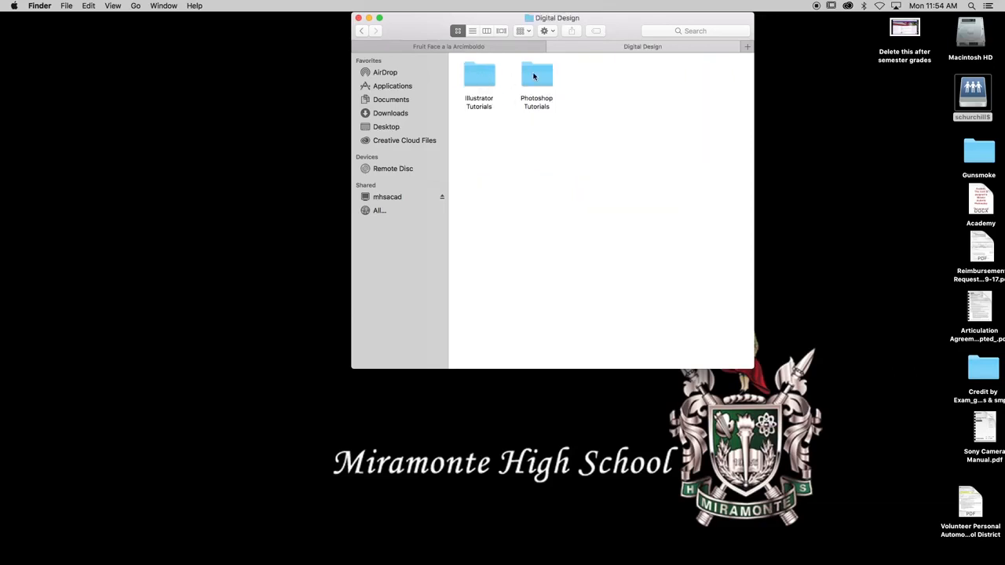
click(475, 77)
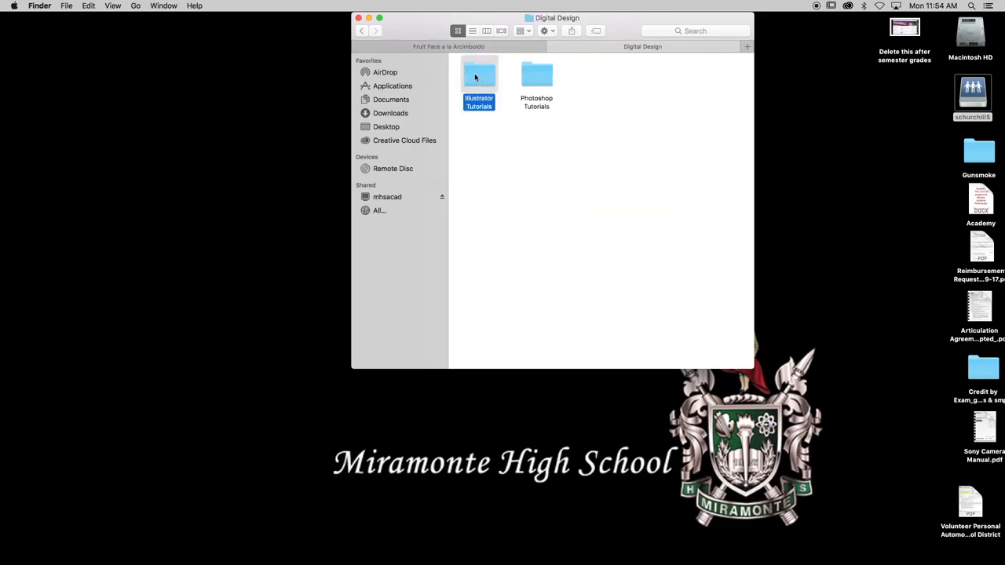
double_click(537, 77)
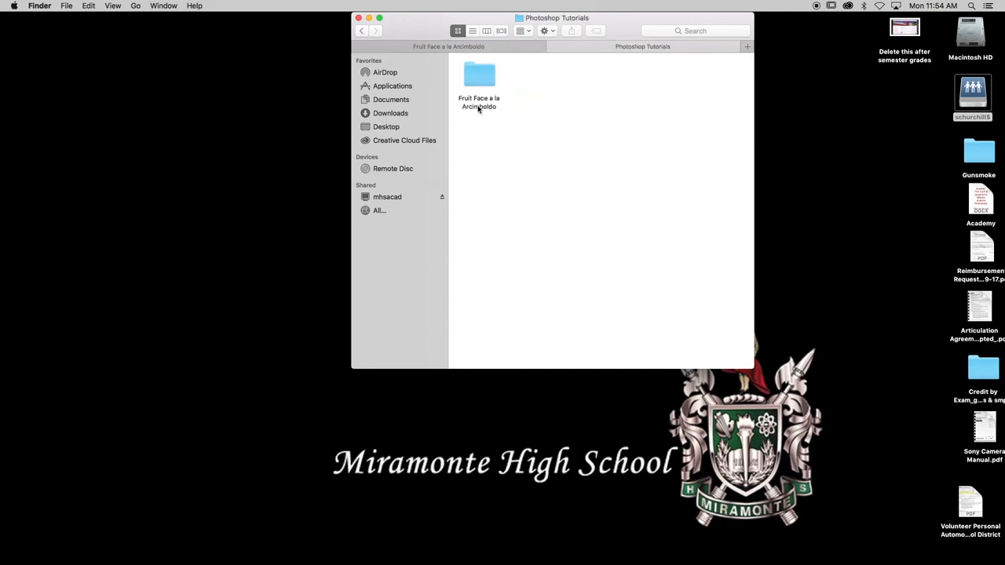
double_click(478, 77)
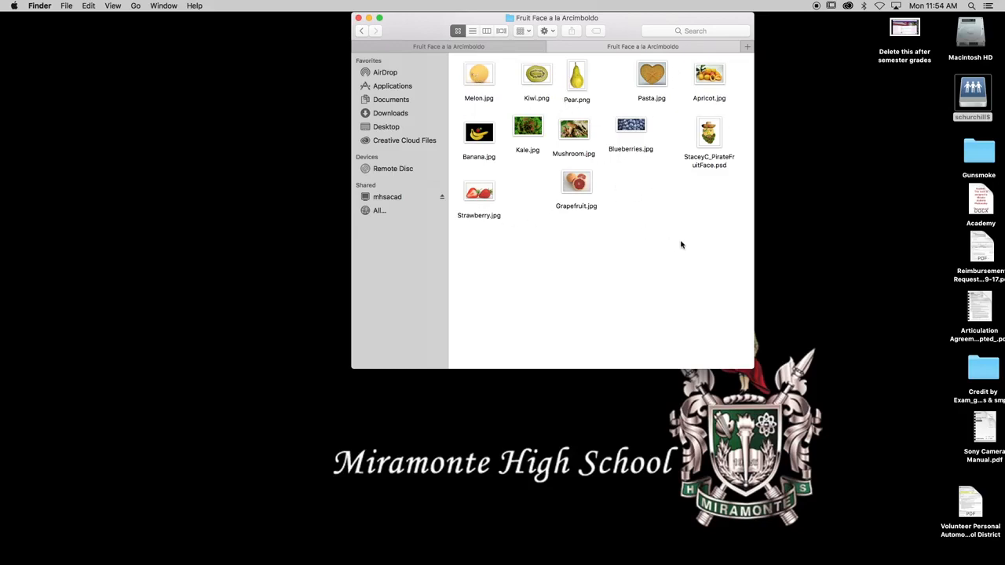
click(715, 144)
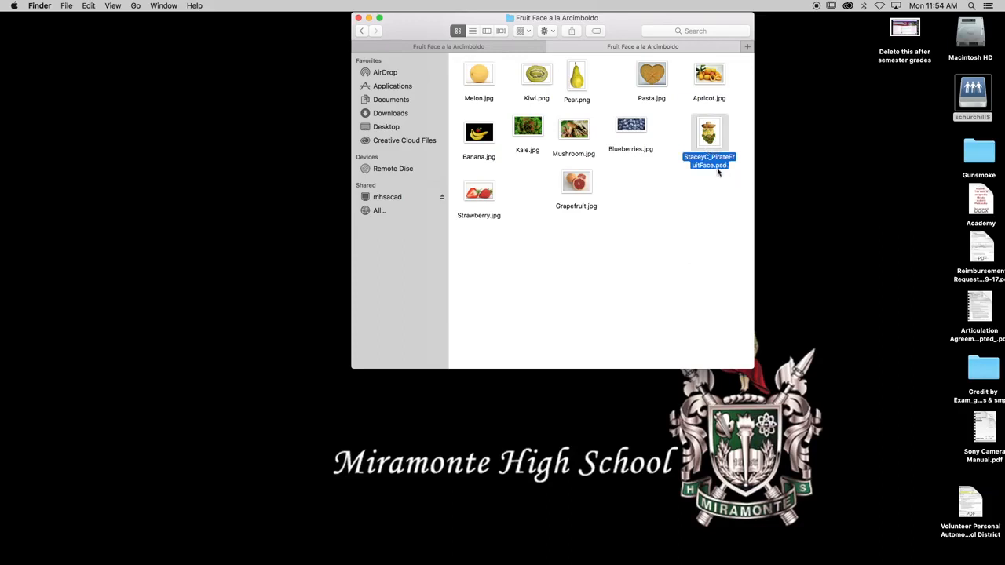
- Select all the files in the Fruit Face a la Arcimboldo folder and browse the source photos in Quick Look
click(704, 232)
mouse_move(711, 262)
mouse_down()
mouse_move(684, 61)
mouse_move(471, 71)
mouse_up()
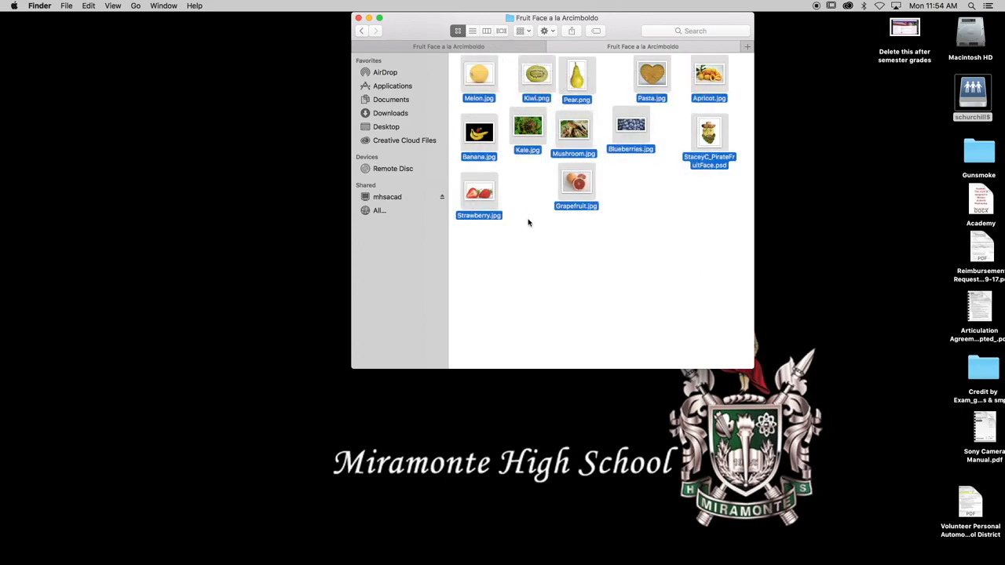
key(space)
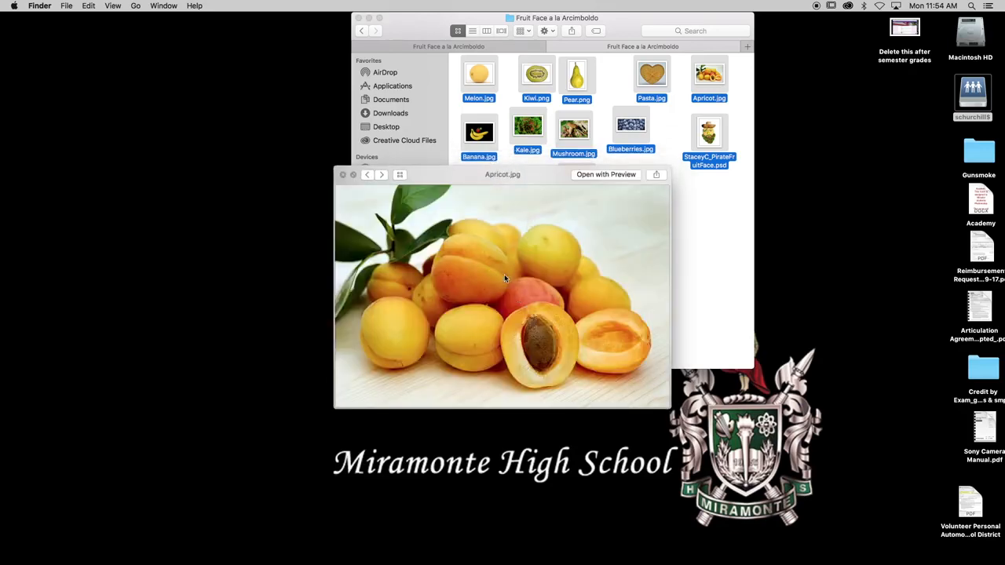
key(Right)
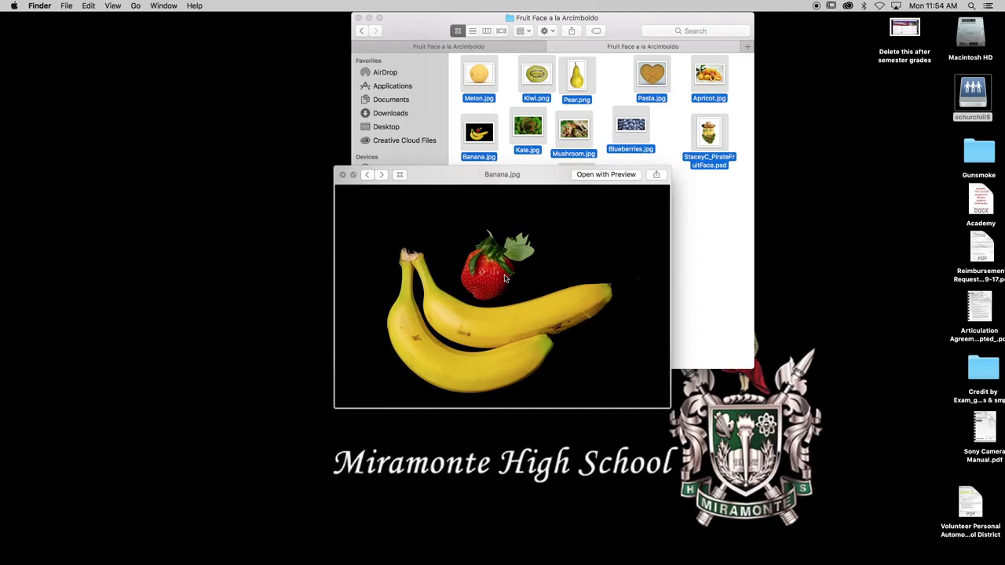
key(Right)
key(Right)
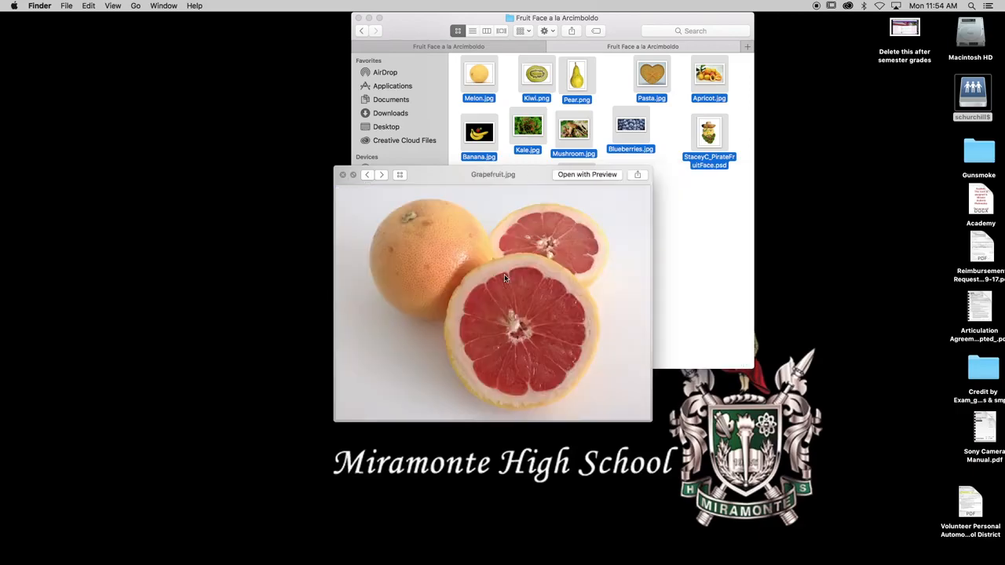
key(Right)
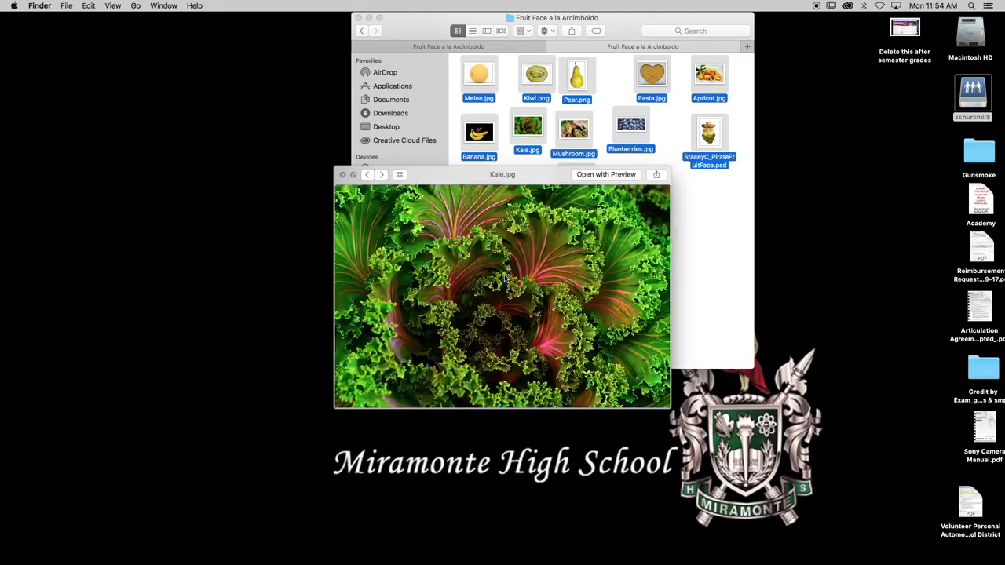
key(Right)
key(Right)
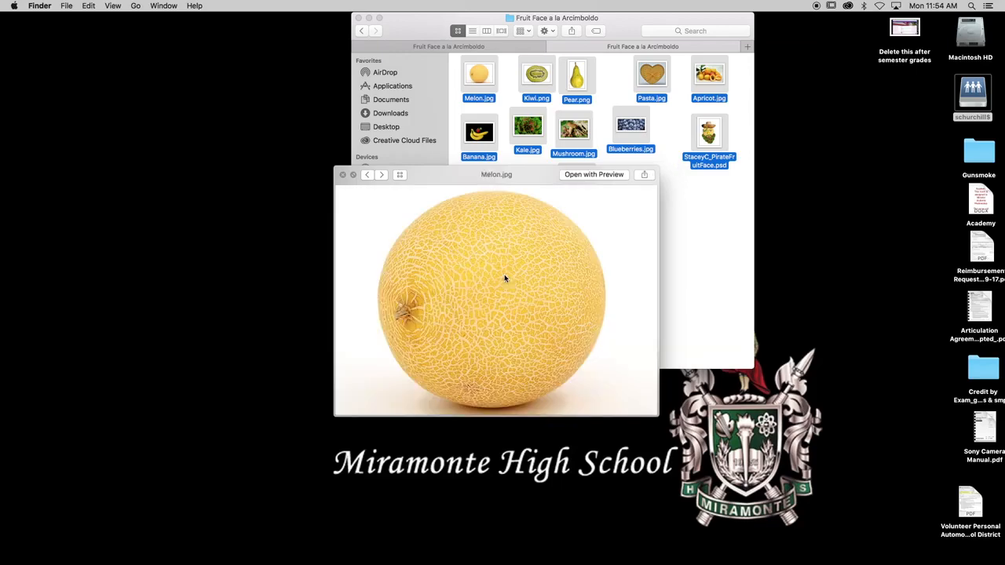
key(Right)
key(Right)
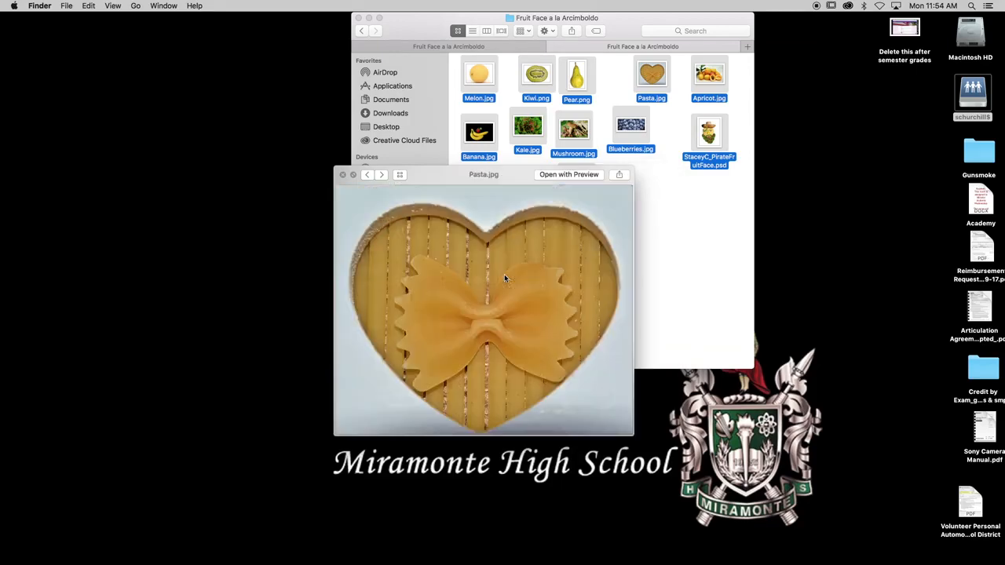
key(Right)
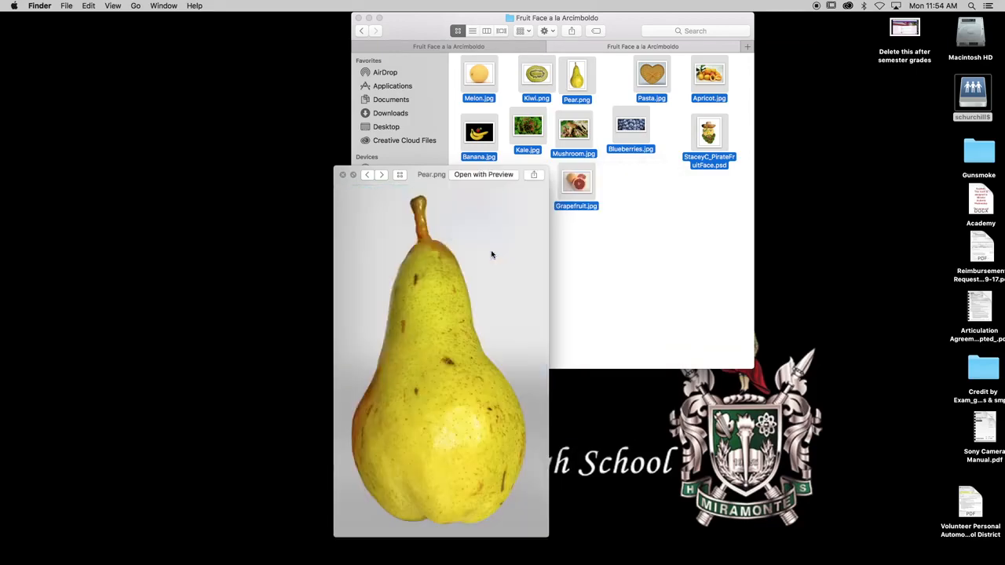
key(Right)
click(344, 175)
click(513, 214)
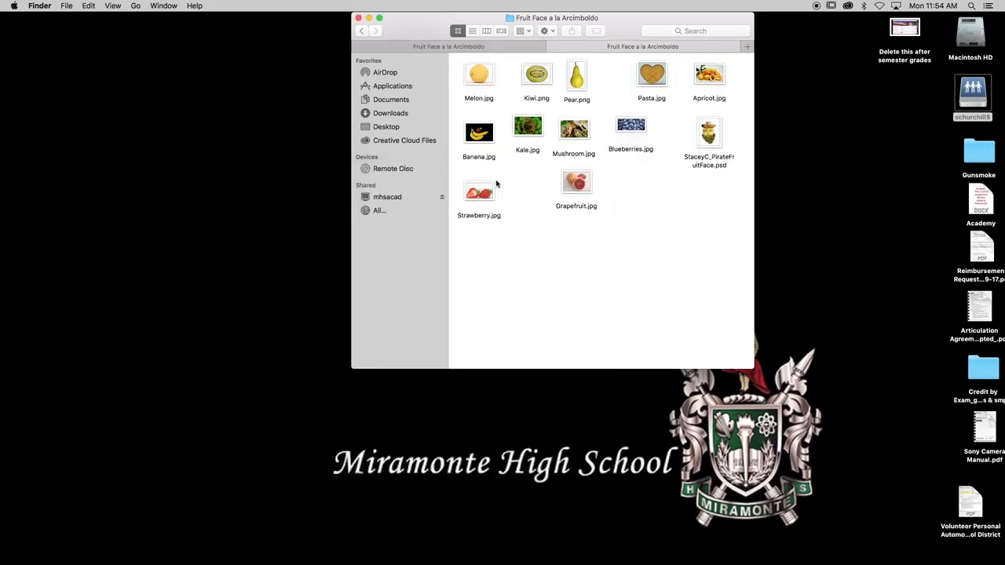
- View Melon.jpg and Kiwi.png one after the other in Preview, closing each image
double_click(478, 78)
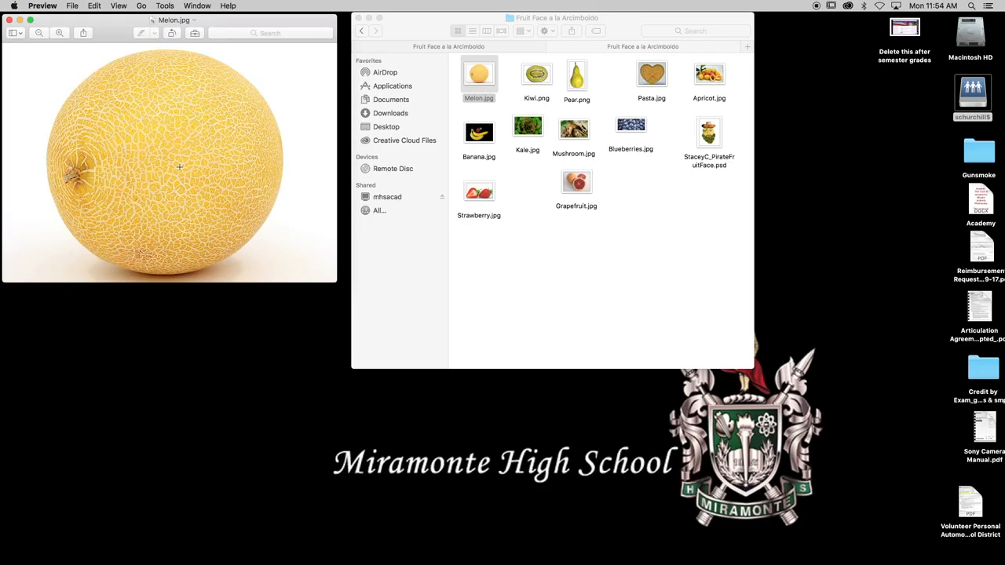
click(10, 19)
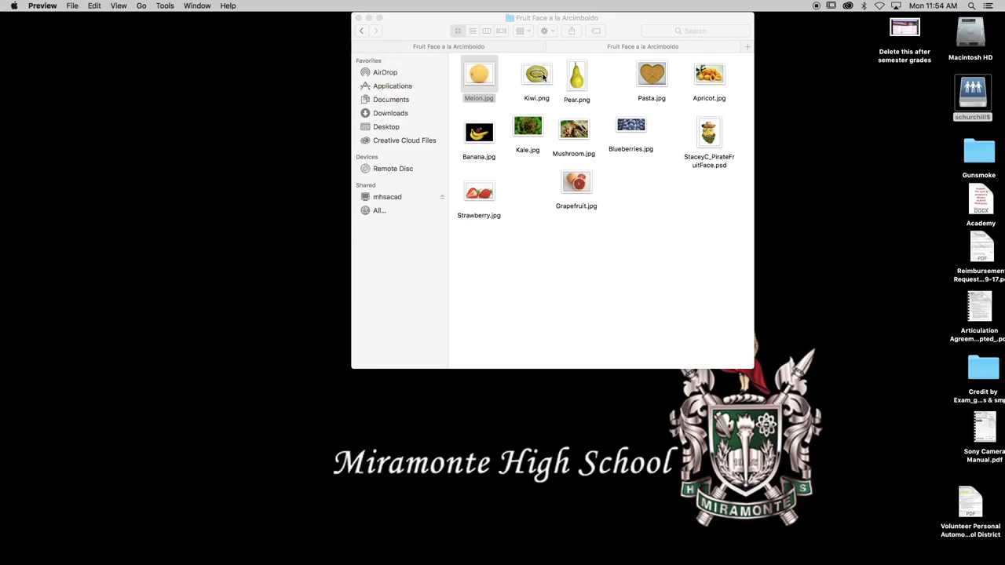
double_click(542, 76)
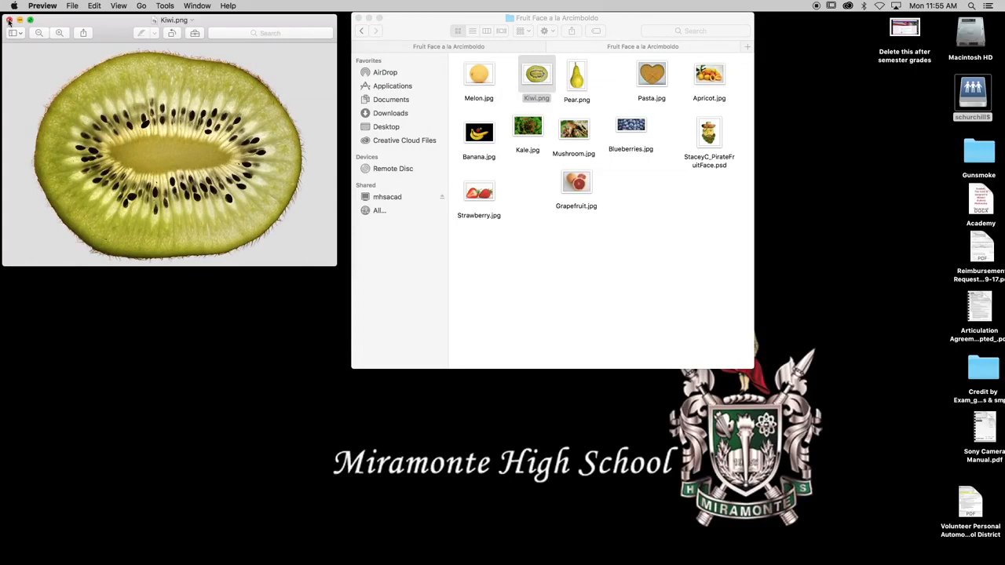
click(9, 21)
- Reselect the whole folder's contents, flip through the fruit and vegetable images in Quick Look once more, and clear the selection
drag(697, 255, 462, 68)
key(space)
key(Right)
key(Right)
key(Right)
key(Right)
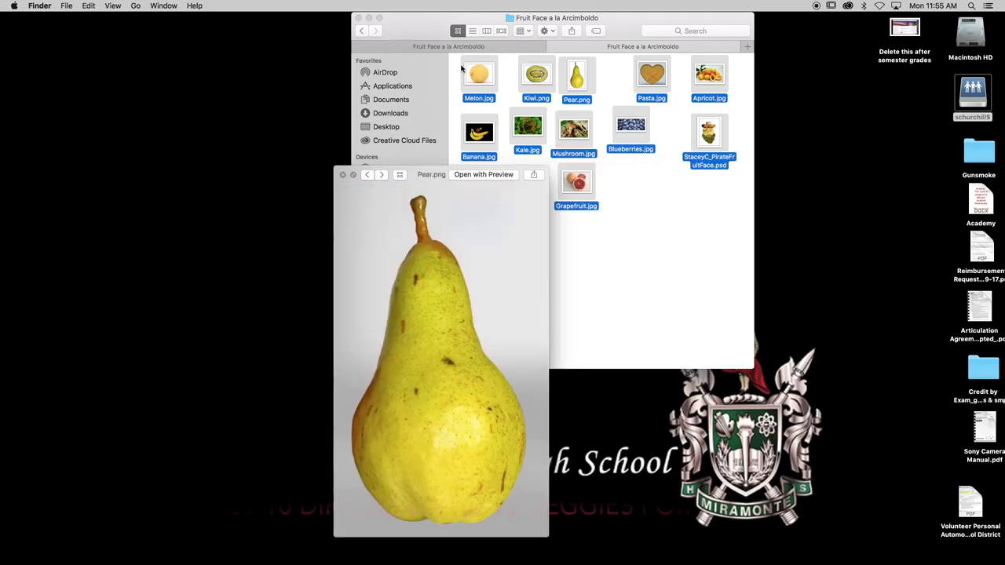
key(Right)
key(Right)
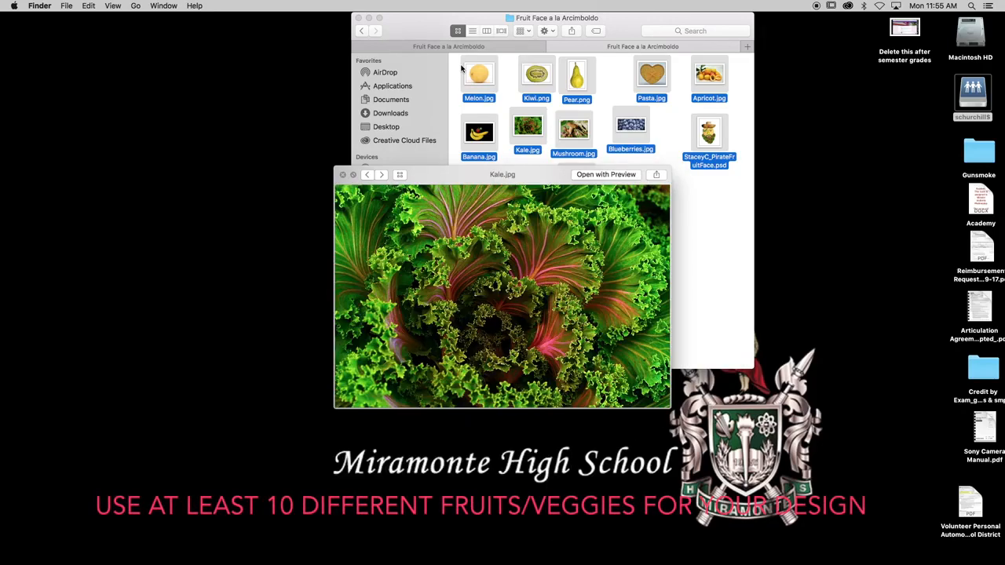
key(Right)
key(Right)
key(Right)
key(Right)
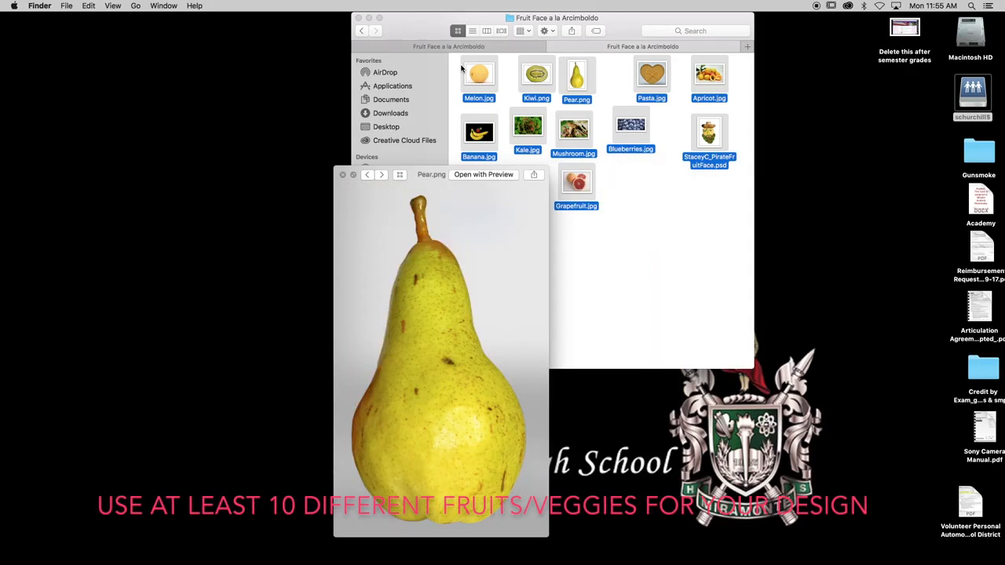
key(space)
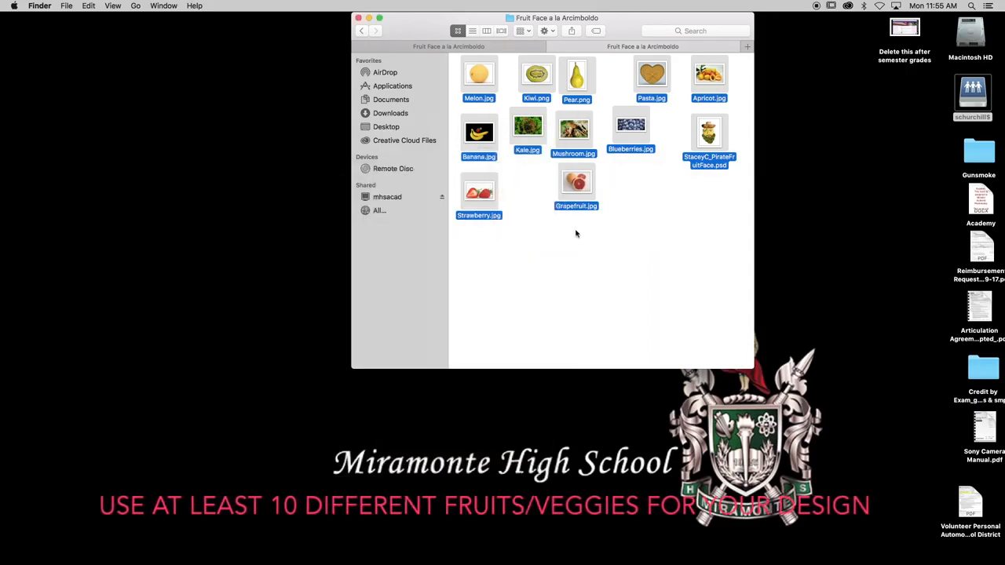
click(626, 251)
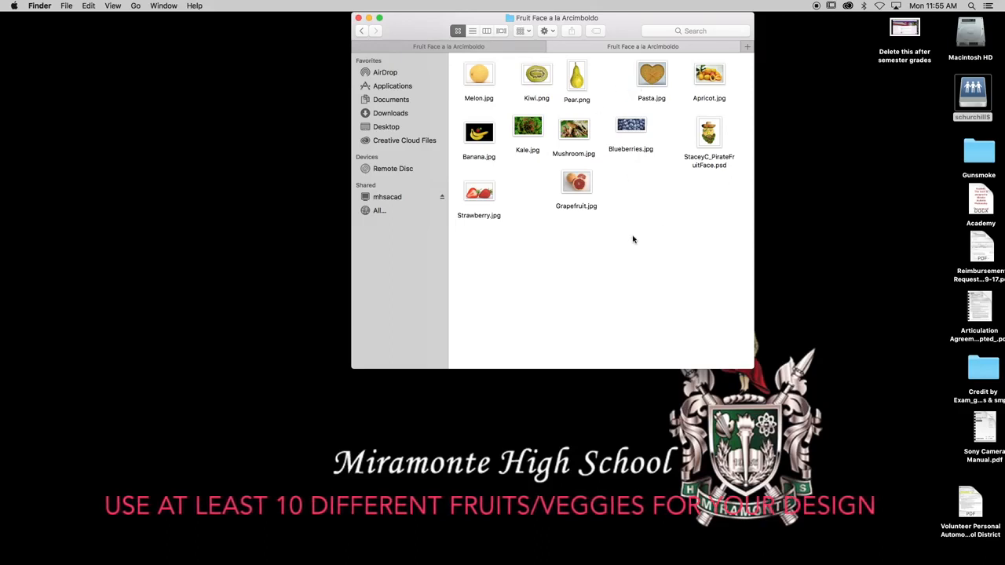
- Open Banana.jpg from the folder with Adobe Photoshop CC 2018
right_click(478, 135)
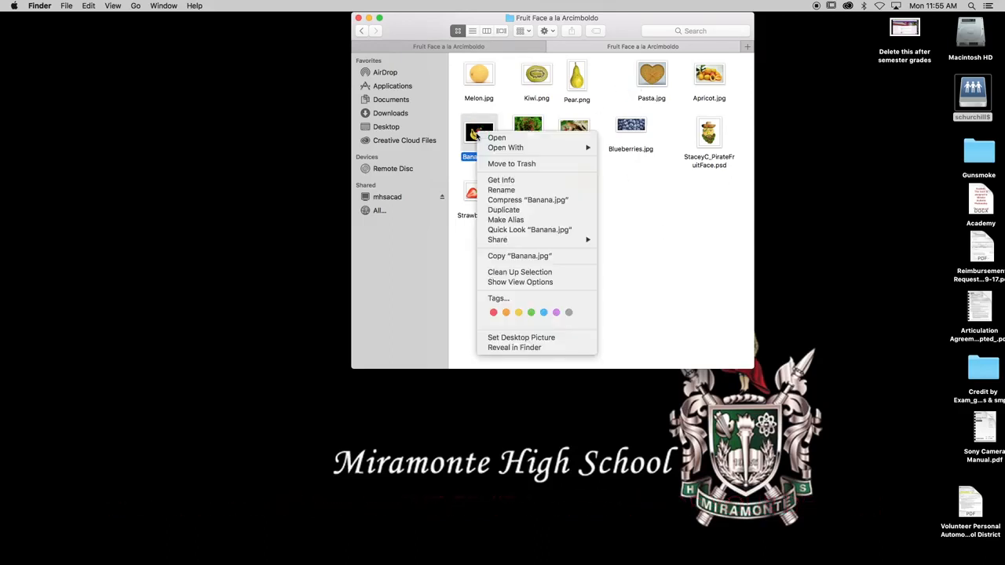
mouse_move(522, 148)
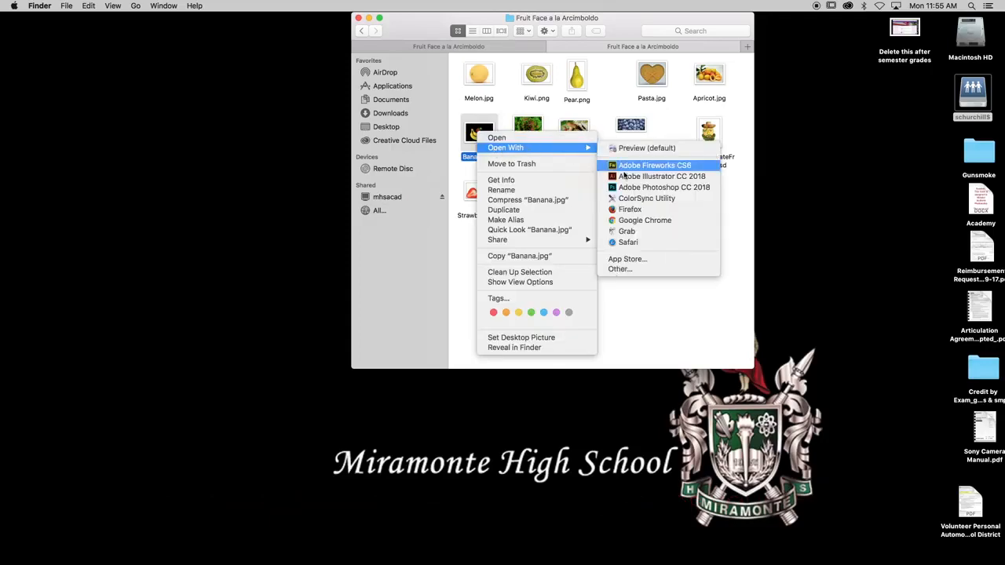
click(652, 189)
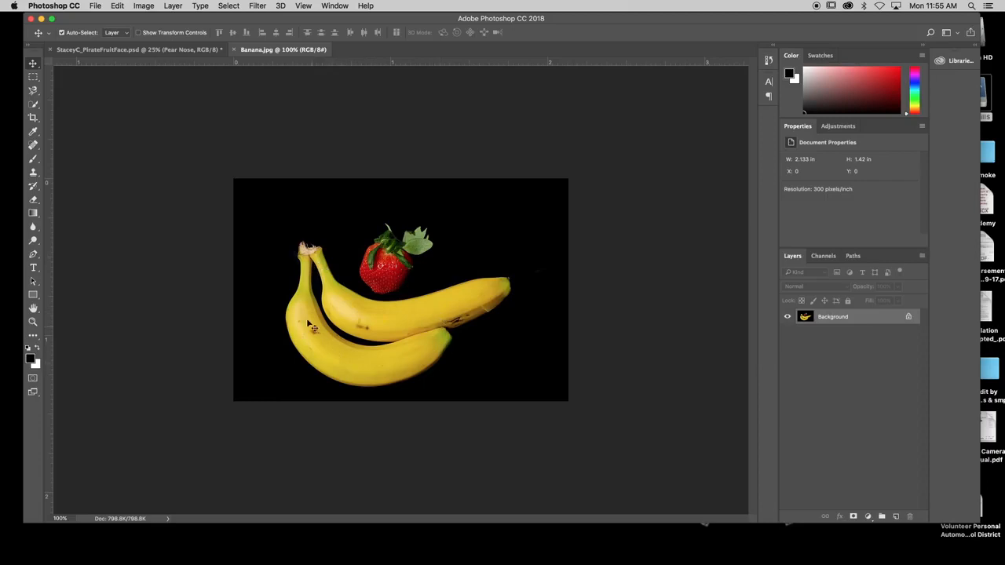
- With the Magnetic Lasso Tool, start outlining the lower banana from its stem down along the outer edge
click(34, 92)
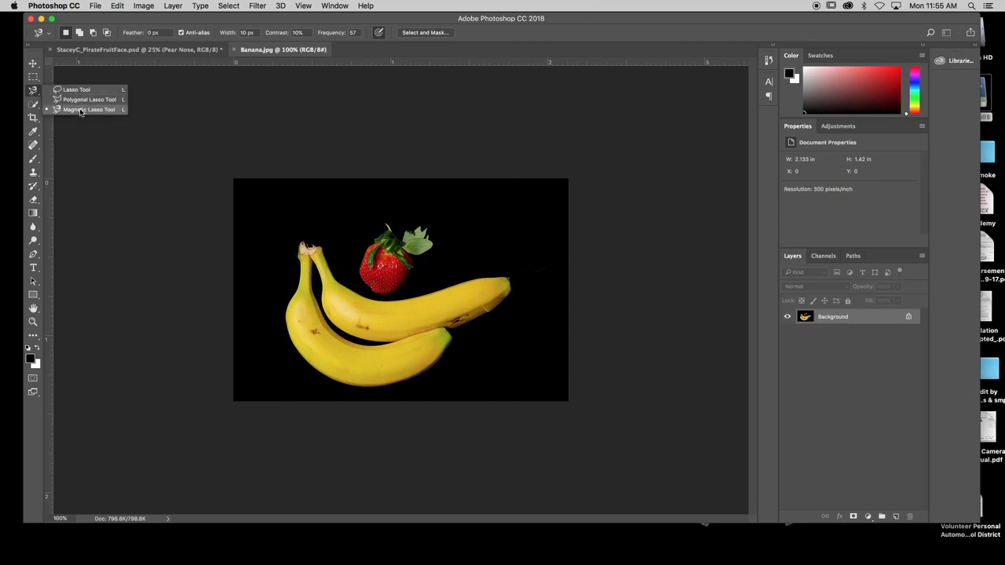
click(80, 112)
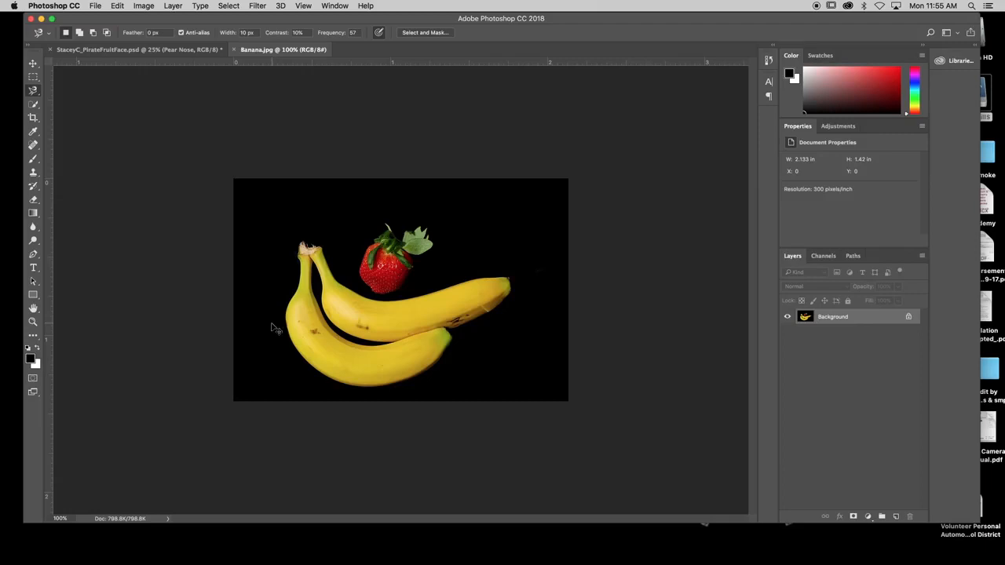
key(super+plus)
key(super+plus)
scroll(275, 322, down, 2)
scroll(284, 317, down, 1)
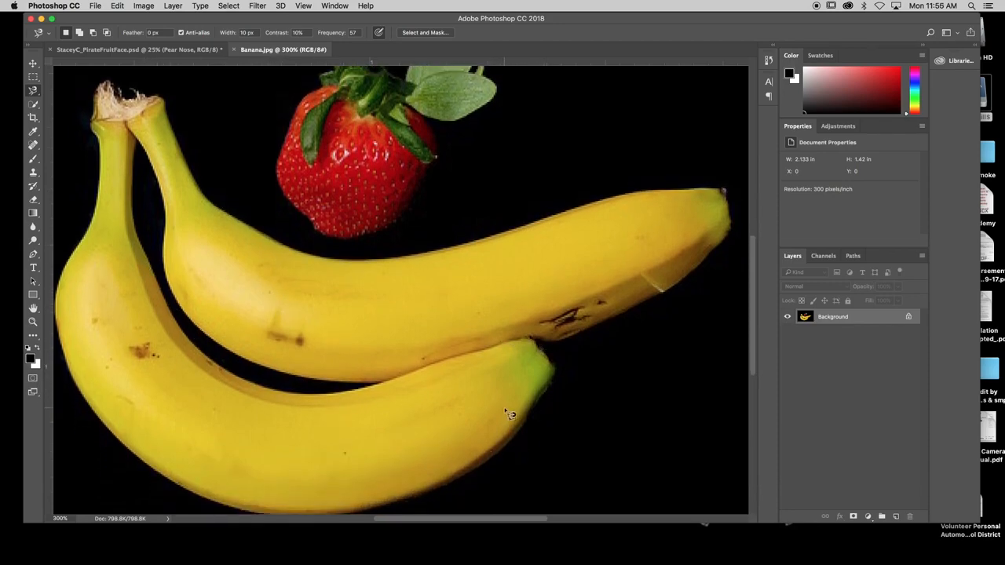
scroll(509, 415, down, 1)
drag(479, 519, 452, 525)
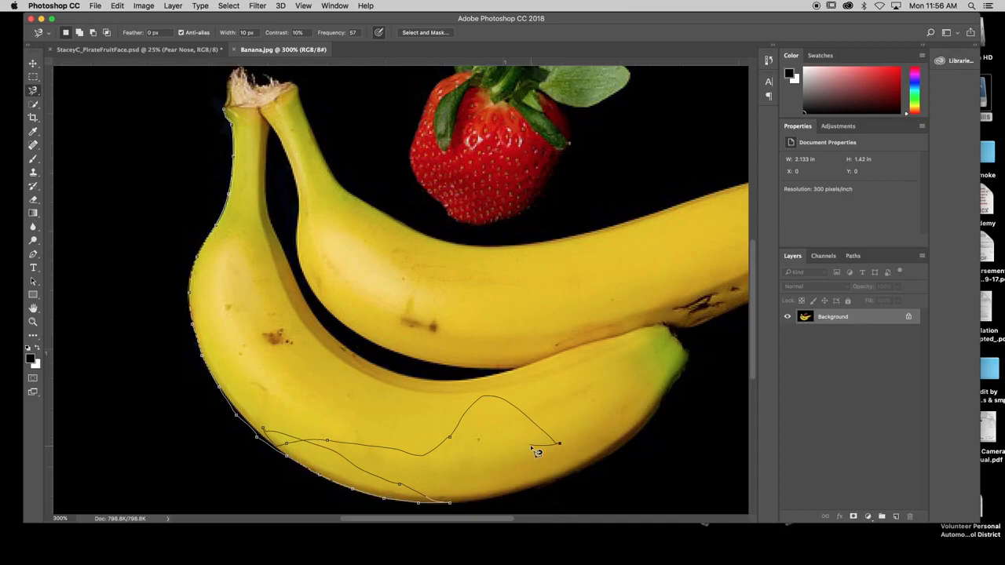
- Remove the stray Magnetic Lasso points that cut across the banana, back to the good points on its lower edge
key(BackSpace)
key(BackSpace)
key(BackSpace)
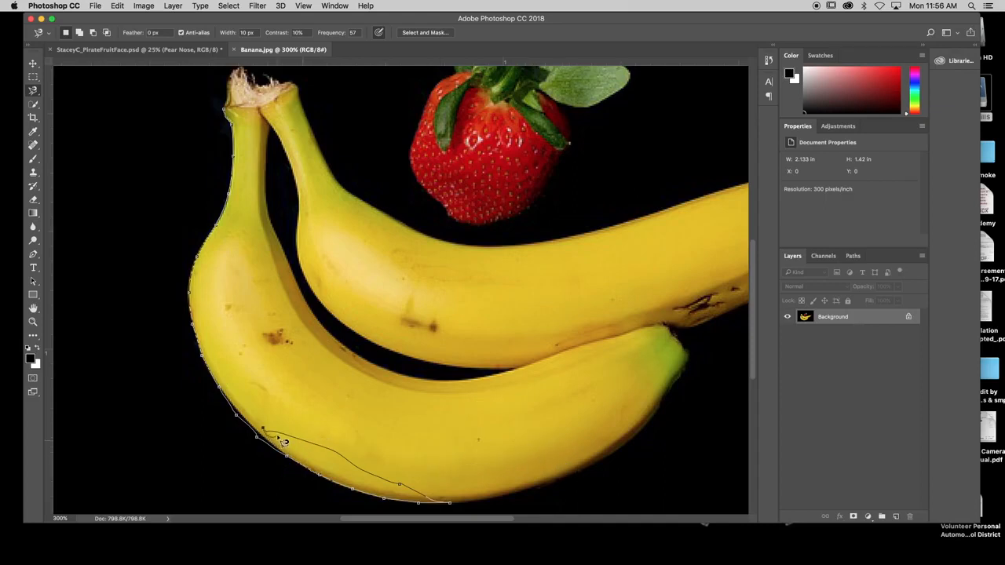
key(BackSpace)
key(BackSpace)
key(BackSpace)
key(BackSpace)
key(BackSpace)
key(BackSpace)
key(BackSpace)
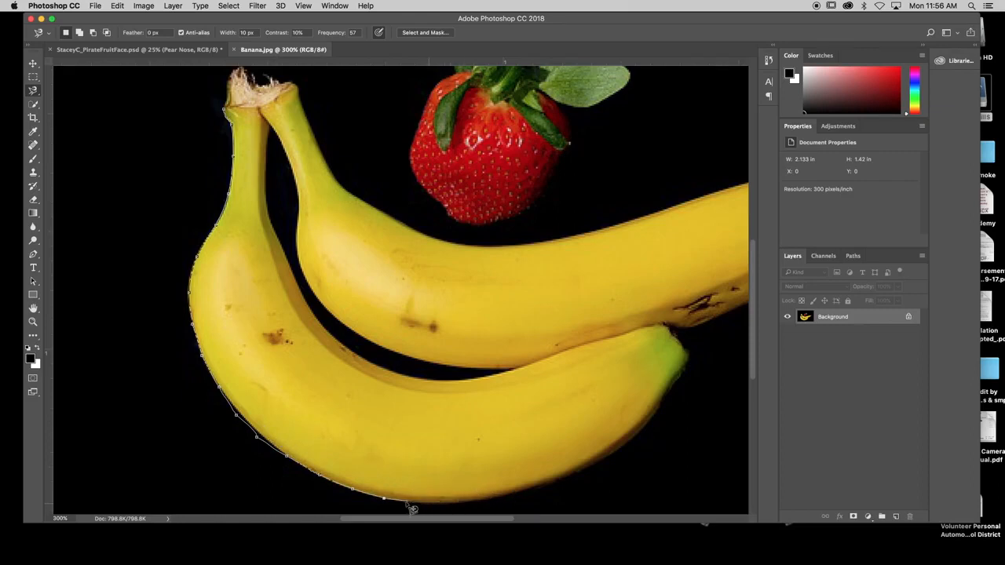
key(BackSpace)
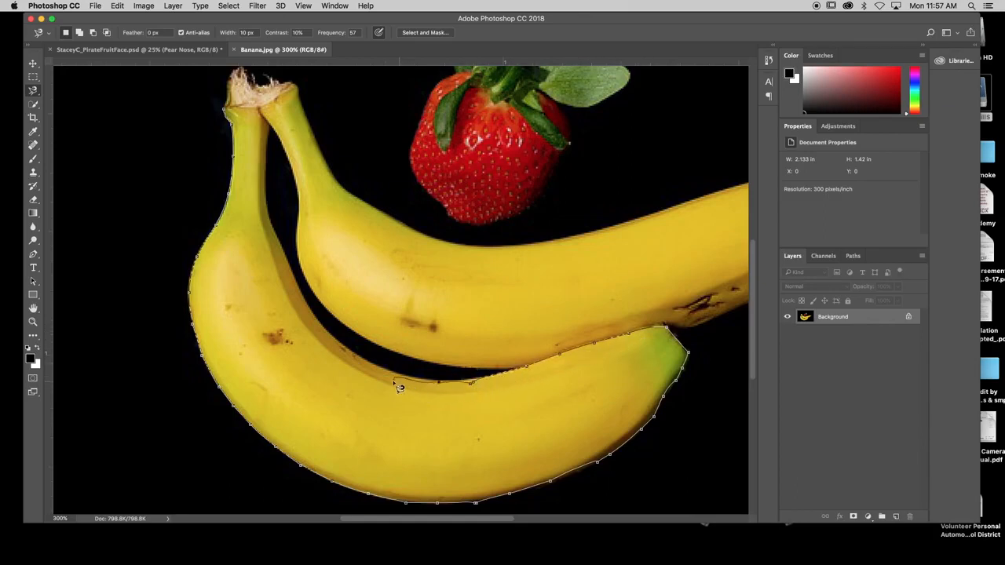
- Remove the stray points on the inner curve, finish tracing up to the stem, and close the selection around the lower banana
key(BackSpace)
key(BackSpace)
key(BackSpace)
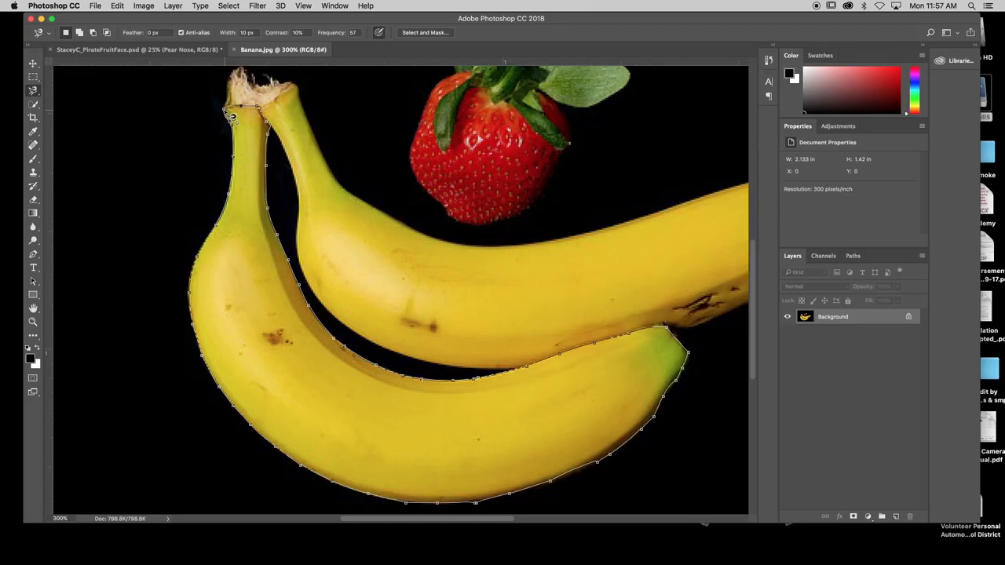
click(231, 117)
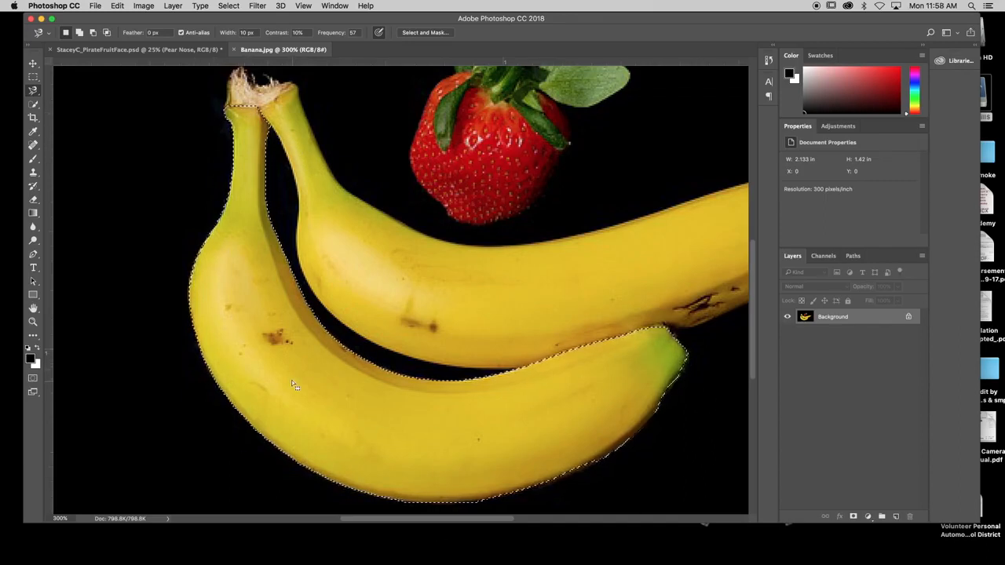
- Copy the selected banana to a new layer with Layer Via Copy, and hide the Background layer
right_click(267, 338)
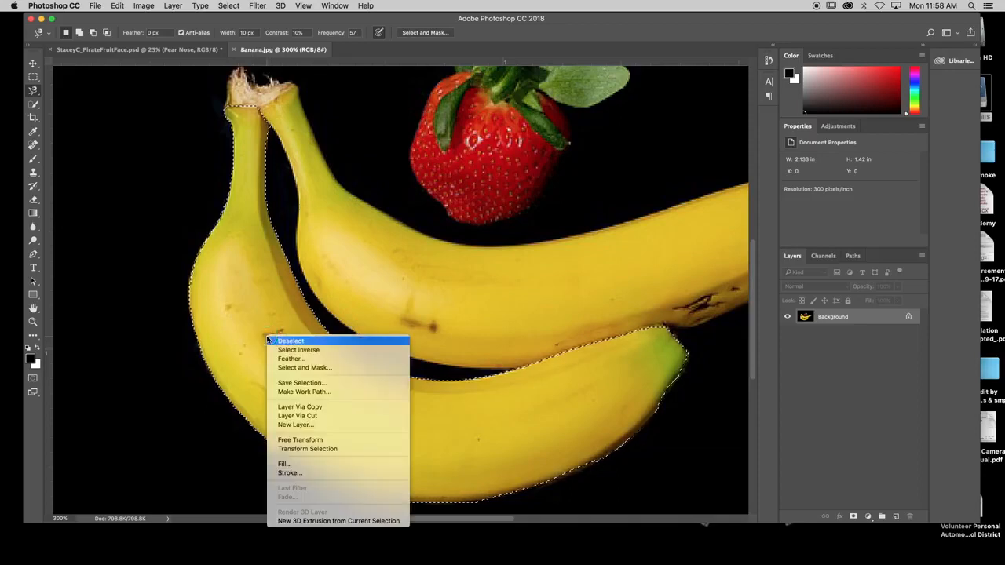
click(322, 408)
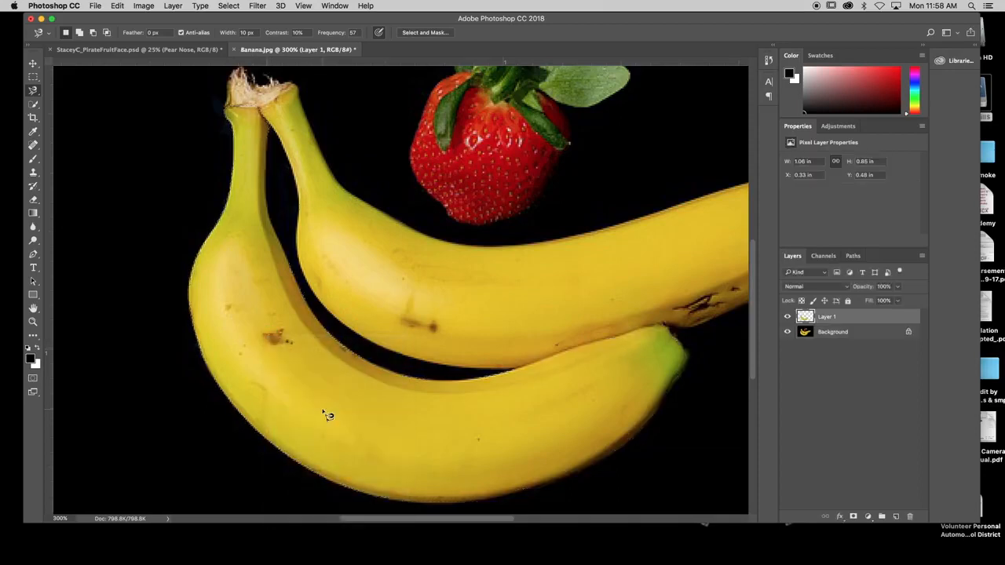
click(789, 332)
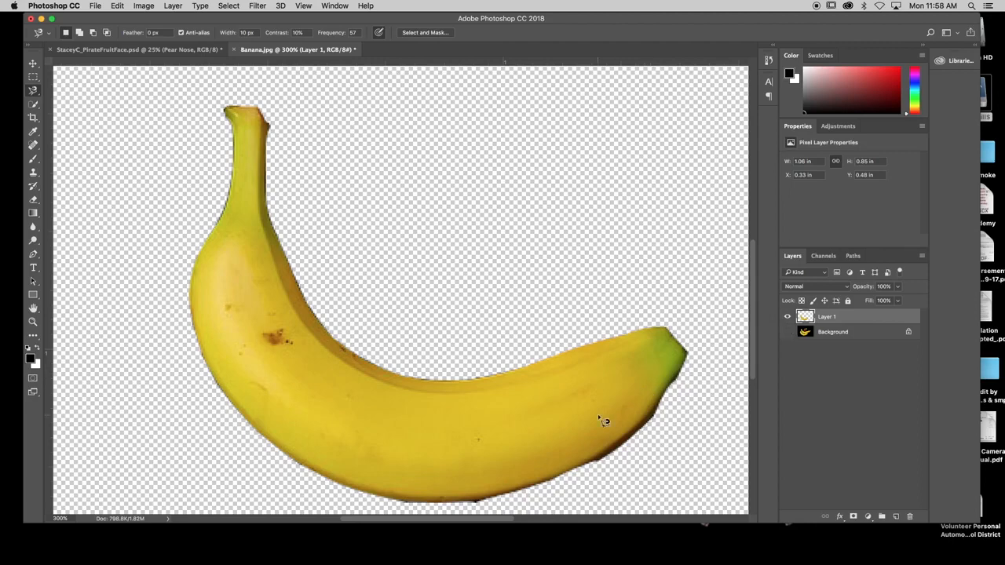
- Compare the banana cutout with the original photo by toggling the visibility of Layer 1 and Background
click(788, 317)
click(787, 331)
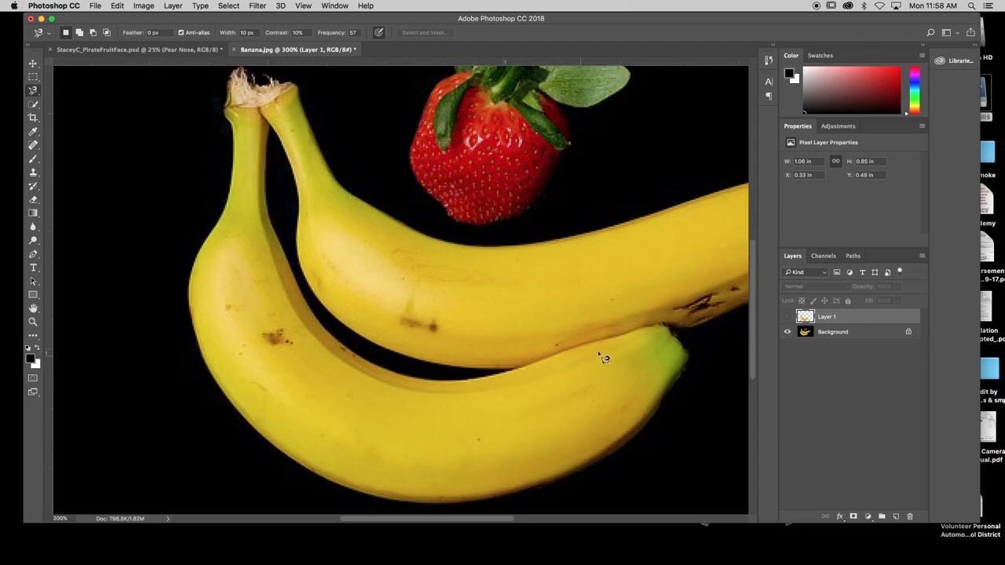
click(788, 332)
click(787, 316)
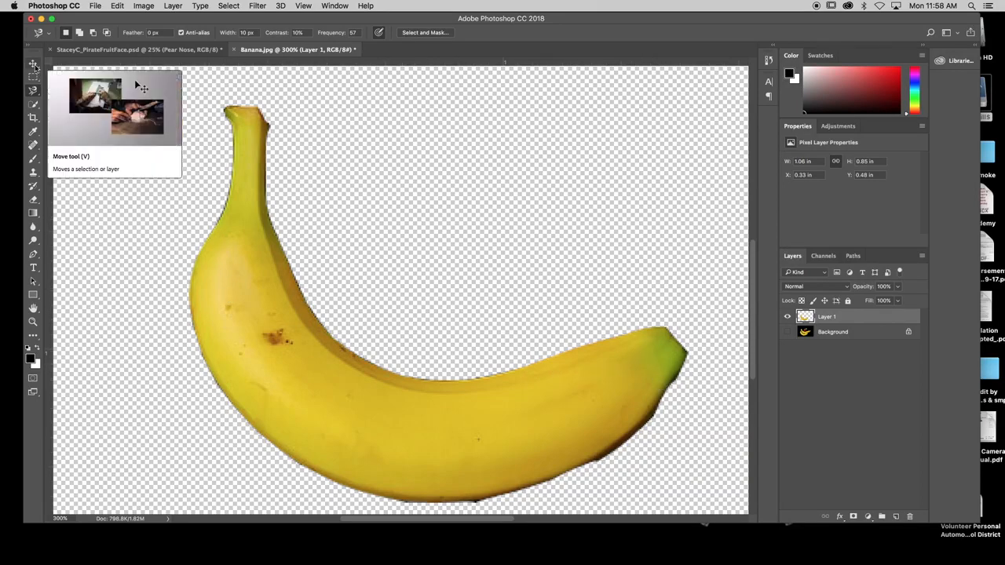
- Move the banana cutout into StaceyC_PirateFruitFace.psd, beside the melon under the kiwi patch, and name its layer Banana
key(v)
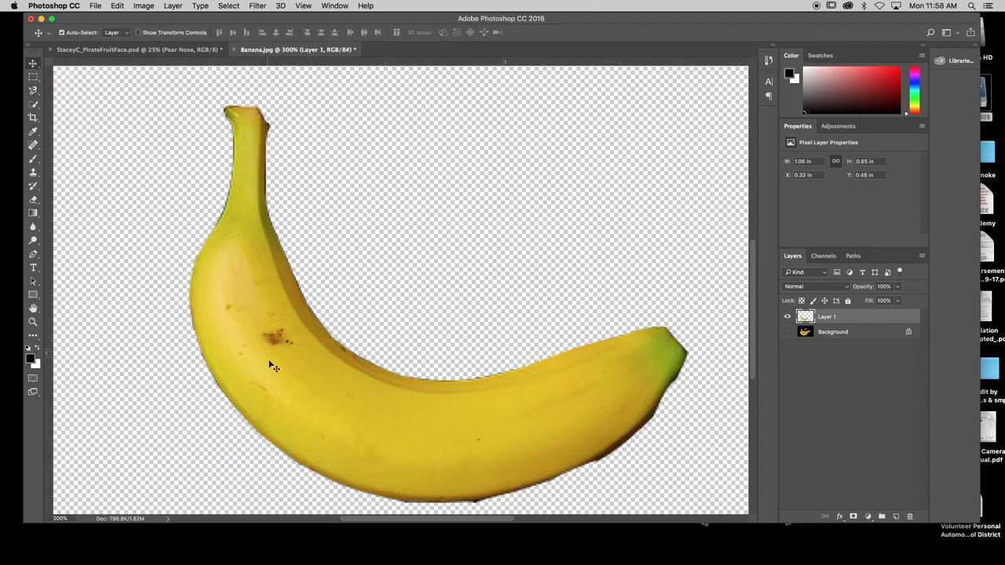
drag(275, 369, 284, 289)
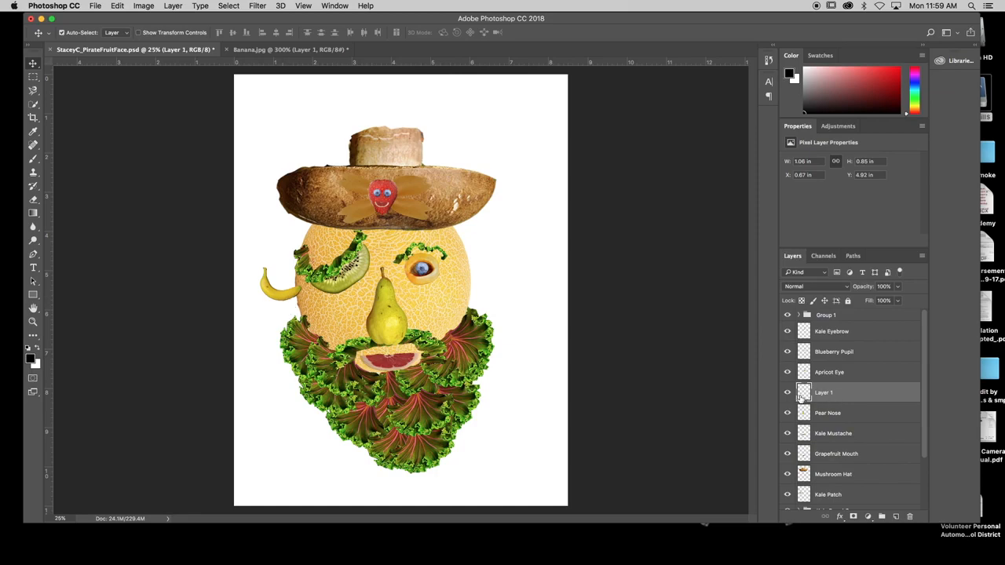
double_click(834, 395)
text(Banana)
click(853, 399)
- Free Transform the banana to about 169% of its size, rotated about 66°, and place it against the melon's side as an ear
click(140, 6)
mouse_move(117, 7)
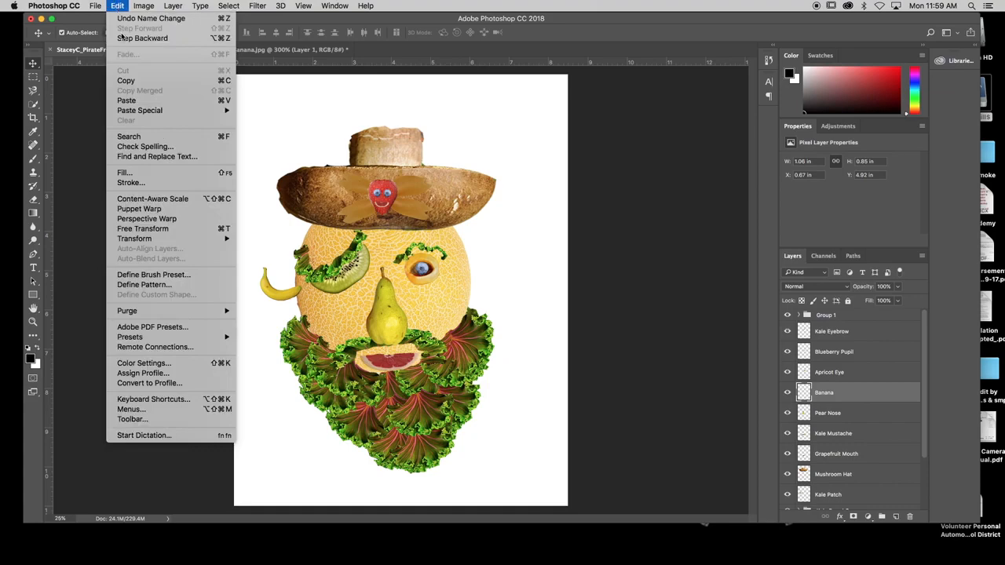
mouse_move(148, 239)
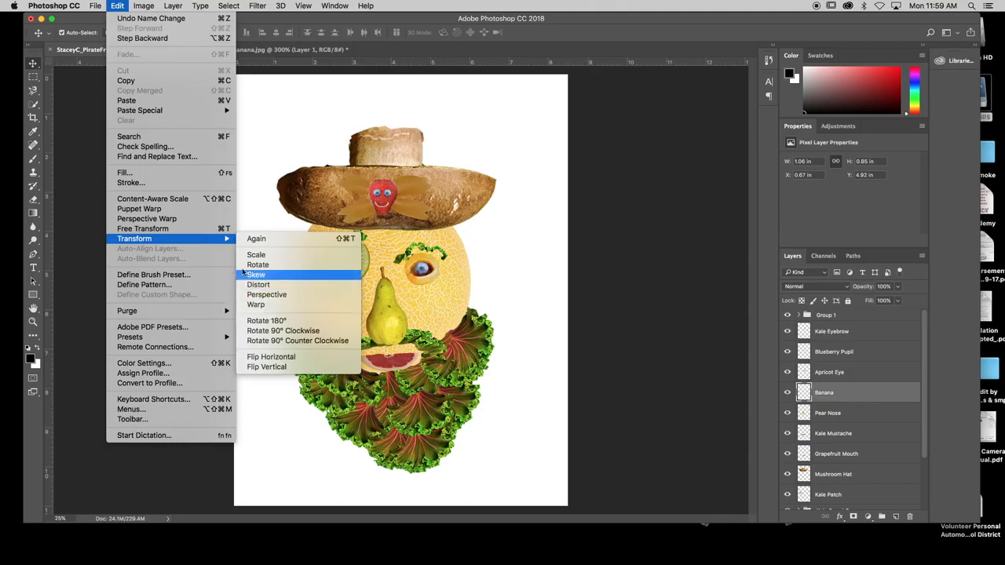
click(164, 229)
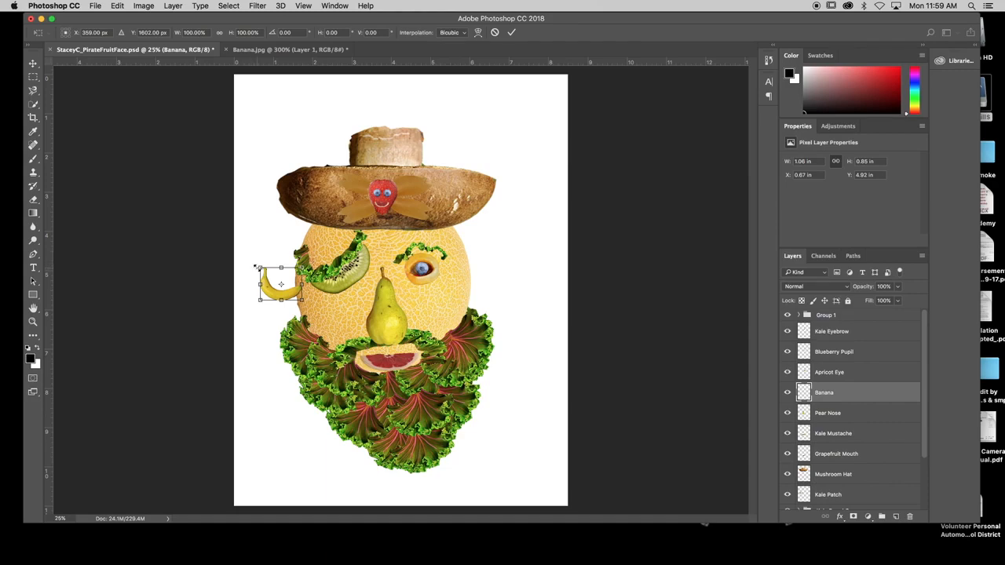
drag(249, 256, 275, 203)
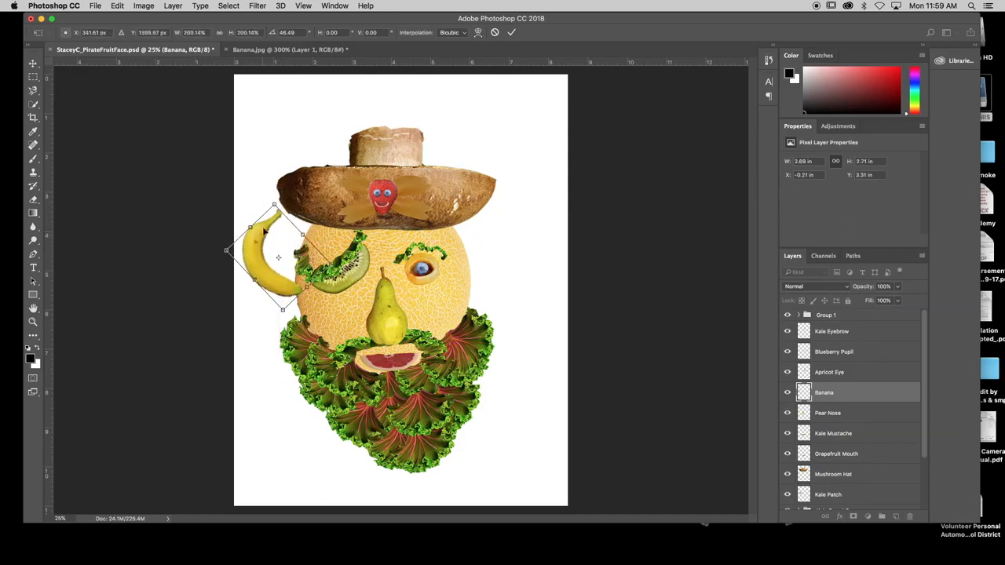
drag(282, 292, 284, 314)
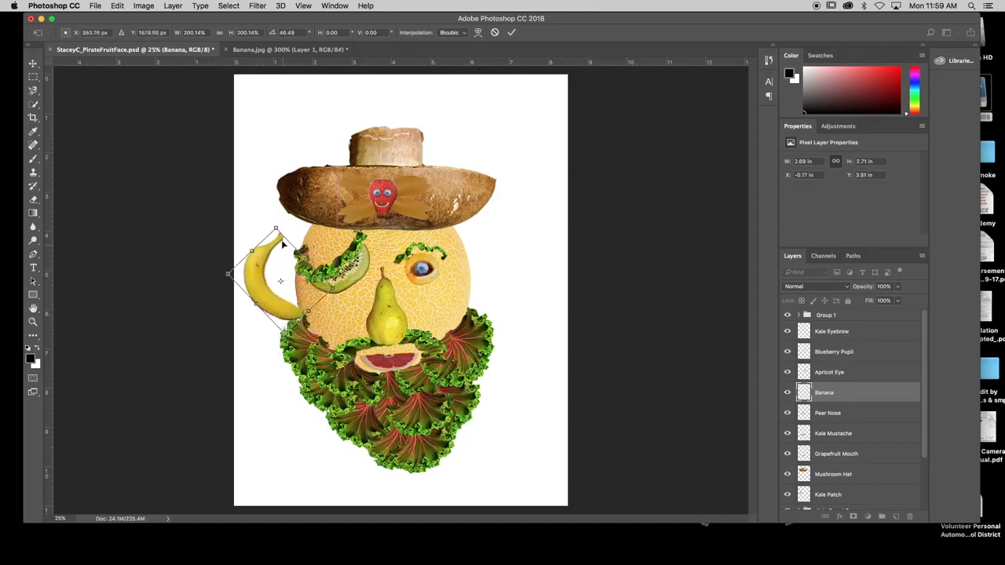
drag(280, 217, 301, 230)
drag(259, 281, 253, 253)
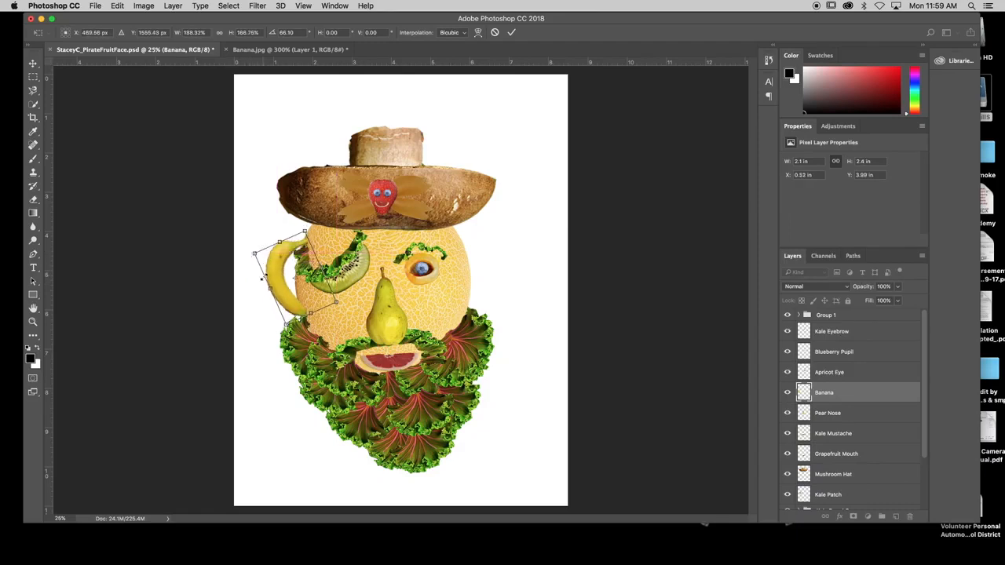
- Refine the banana ear to about 234% width, 115% height and 78° rotation, fit it between hat and beard, and apply the transform
drag(278, 288, 276, 294)
mouse_move(275, 245)
mouse_down()
mouse_move(287, 267)
mouse_move(310, 233)
mouse_move(299, 218)
mouse_move(278, 226)
mouse_up()
drag(267, 267, 269, 244)
drag(290, 210, 301, 216)
drag(275, 273, 279, 273)
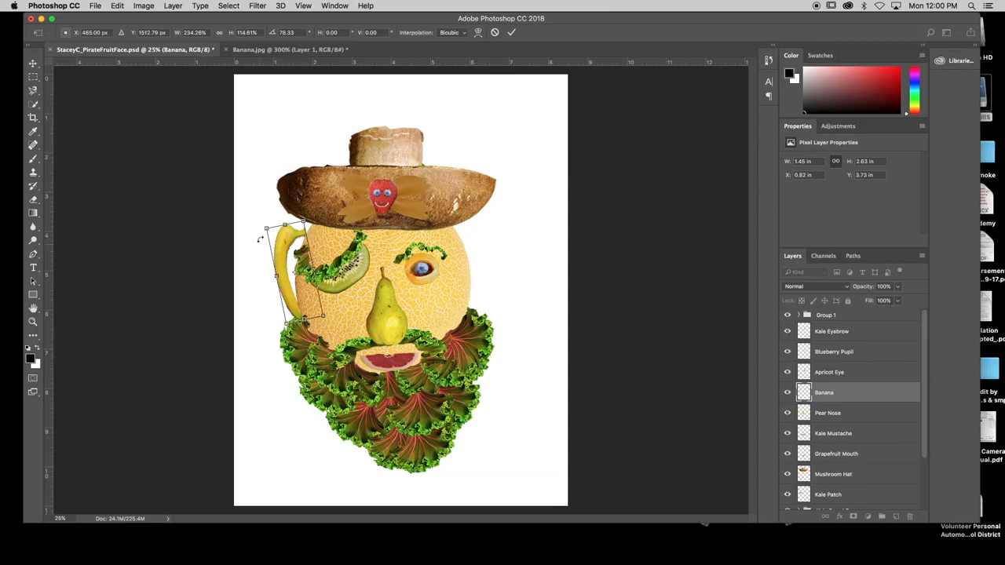
key(Return)
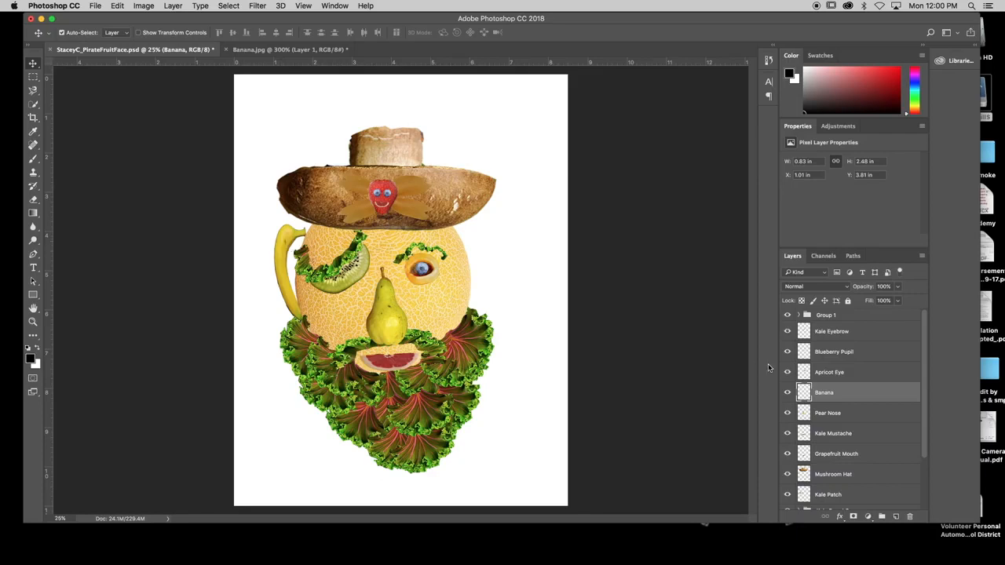
- Rename the Banana layer as Banana Left Ear
double_click(835, 394)
key(Right)
key(Return)
- Duplicate the Banana Left Ear layer within the same document, naming the copy Banana Right Ear
right_click(860, 388)
click(895, 176)
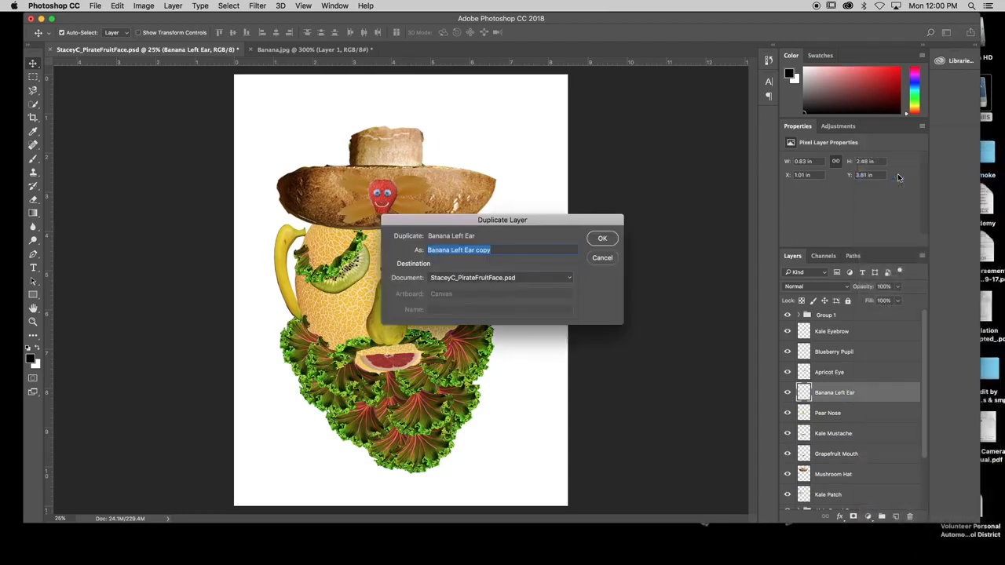
double_click(457, 250)
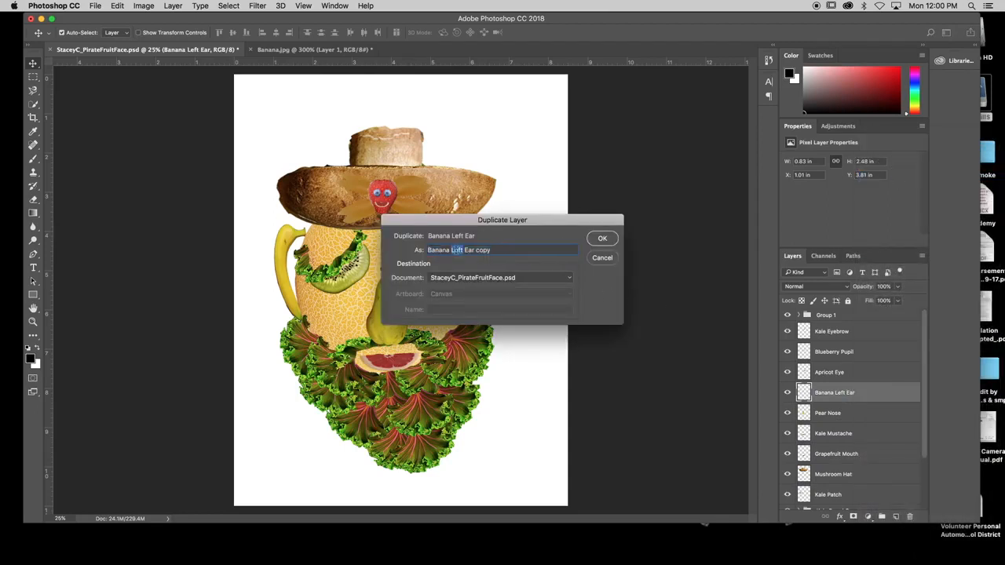
text(Right)
double_click(485, 250)
key(BackSpace)
click(603, 239)
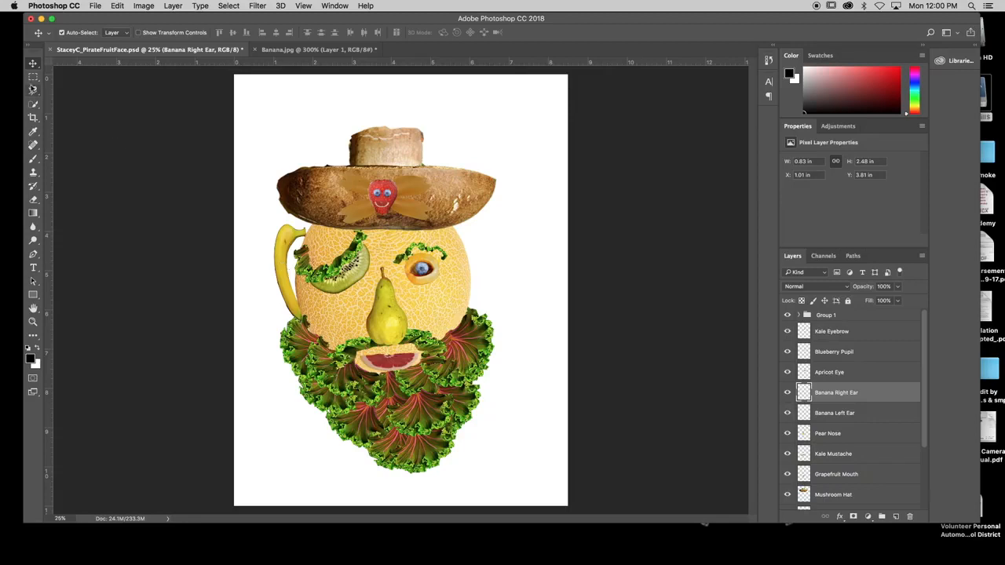
- Move the Banana Right Ear copy to the opposite side of the face, flip it horizontally, and fit it against the melon's edge
drag(289, 259, 485, 263)
click(96, 6)
mouse_move(117, 6)
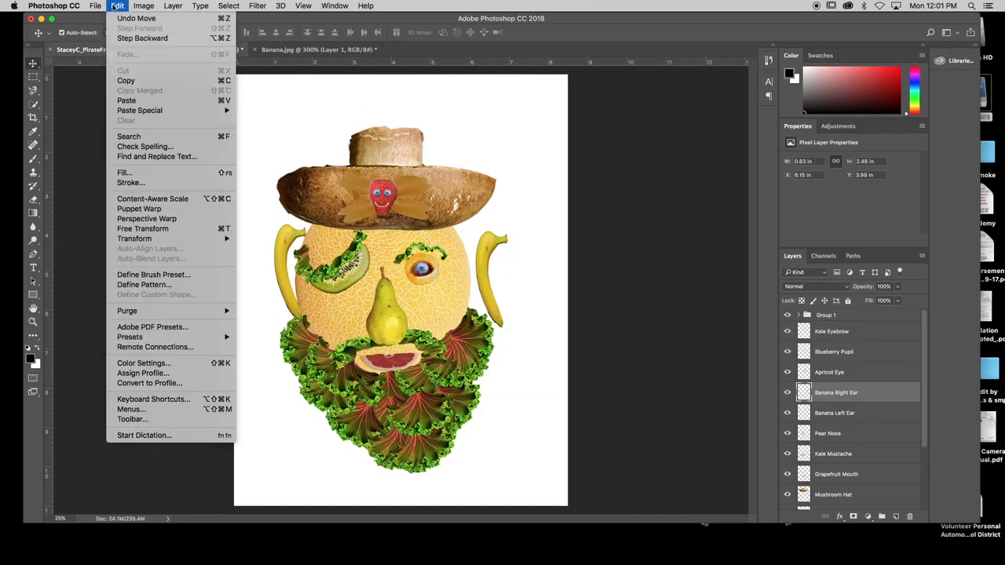
mouse_move(153, 240)
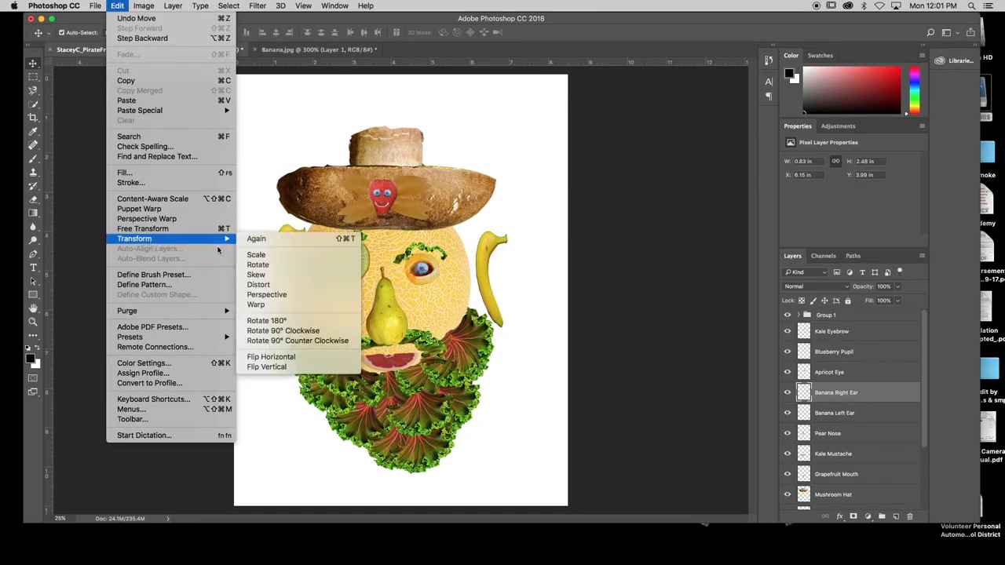
click(293, 360)
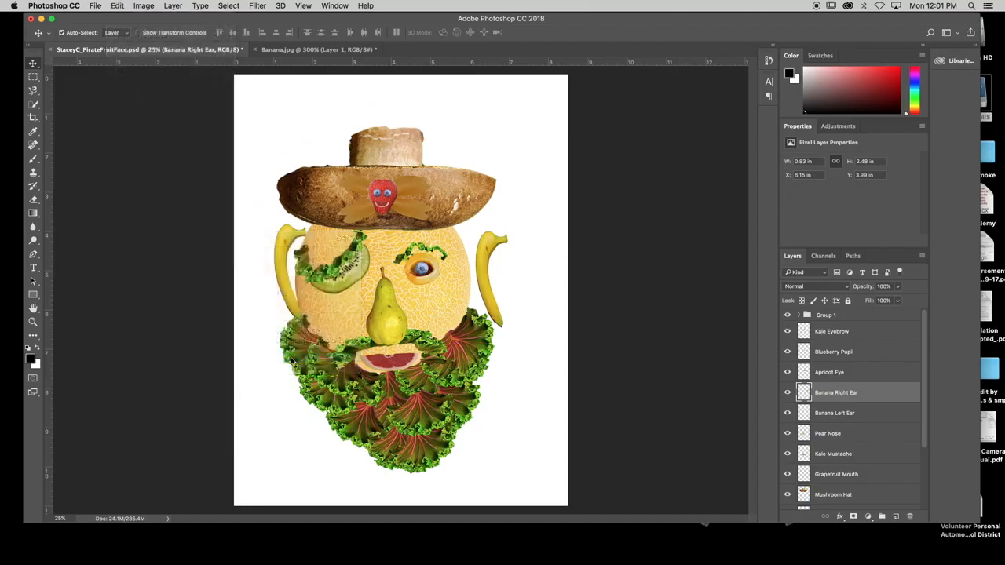
drag(505, 264, 487, 271)
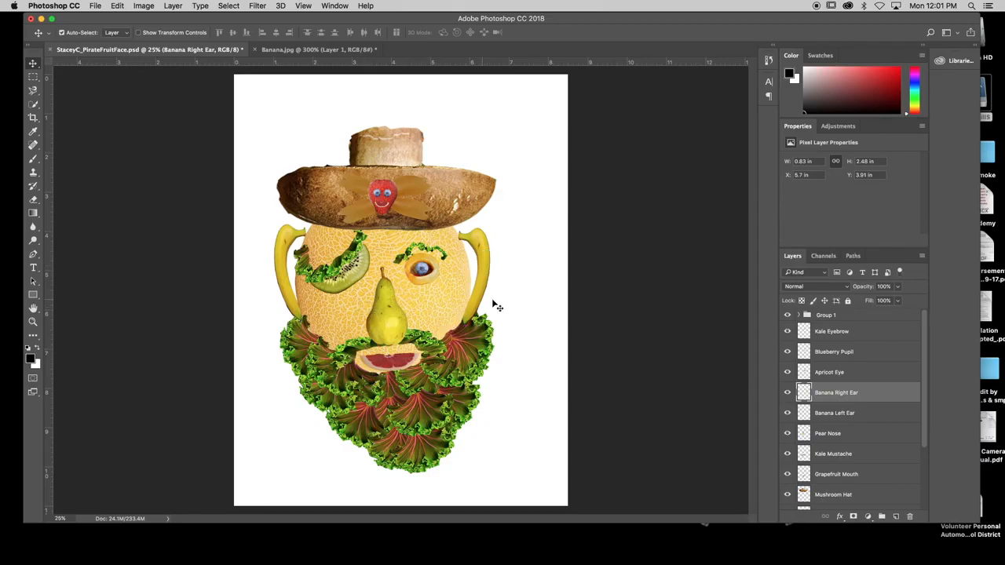
- Try enlarging the pear nose to about 118% width and 111% height with Free Transform, and undo the transformation
click(390, 328)
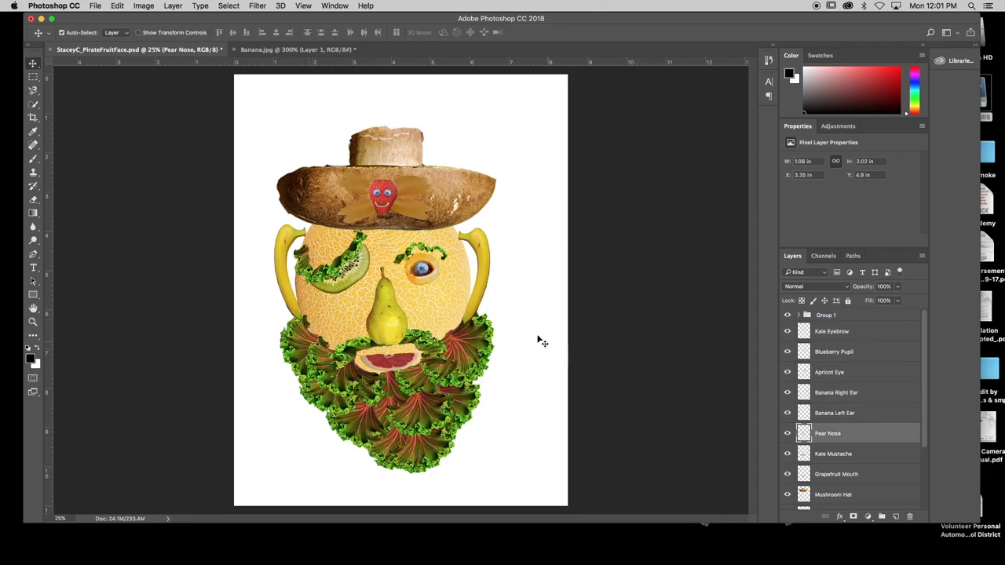
click(118, 6)
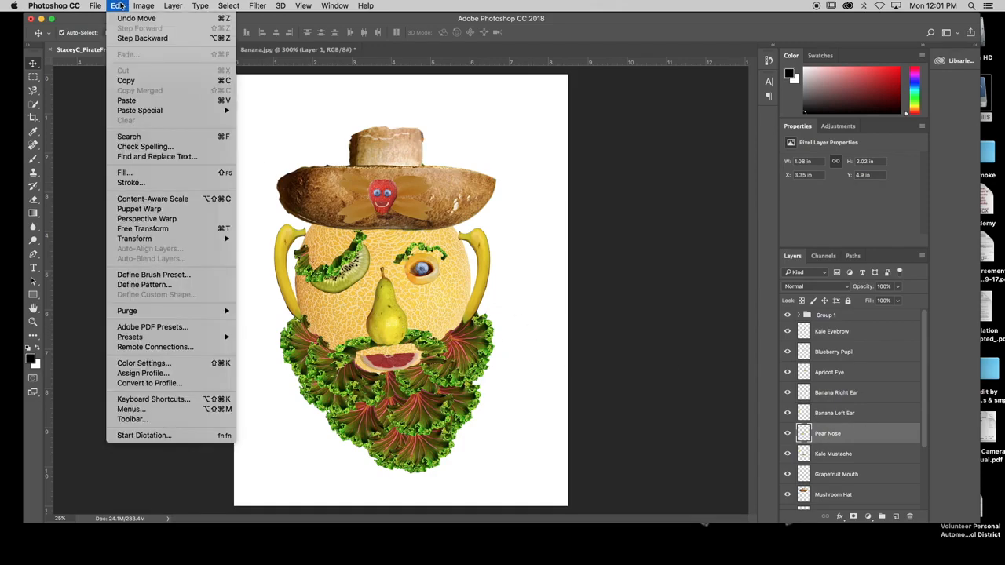
click(146, 228)
drag(408, 265, 414, 258)
mouse_move(393, 318)
mouse_down()
mouse_move(393, 308)
mouse_move(384, 317)
mouse_up()
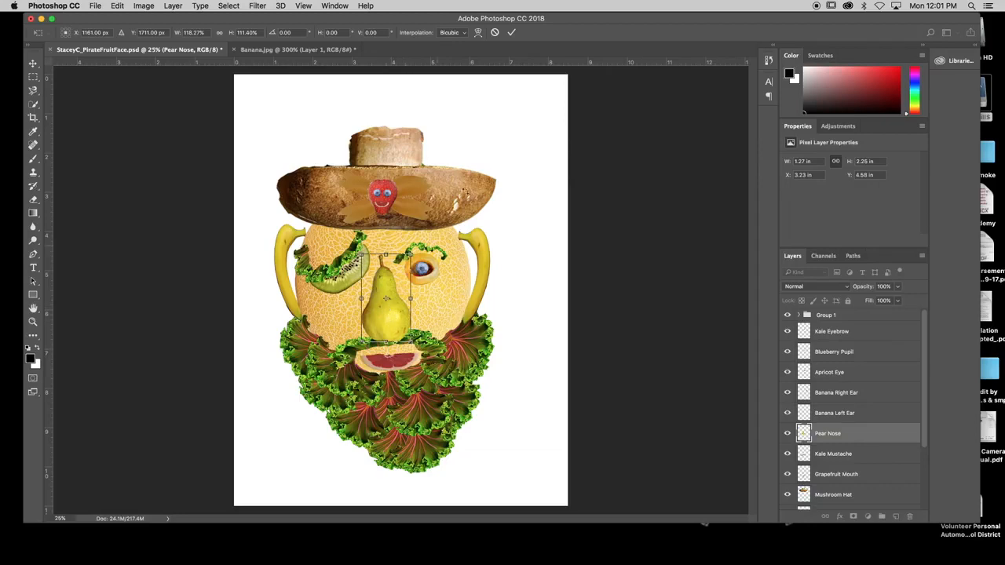
click(512, 33)
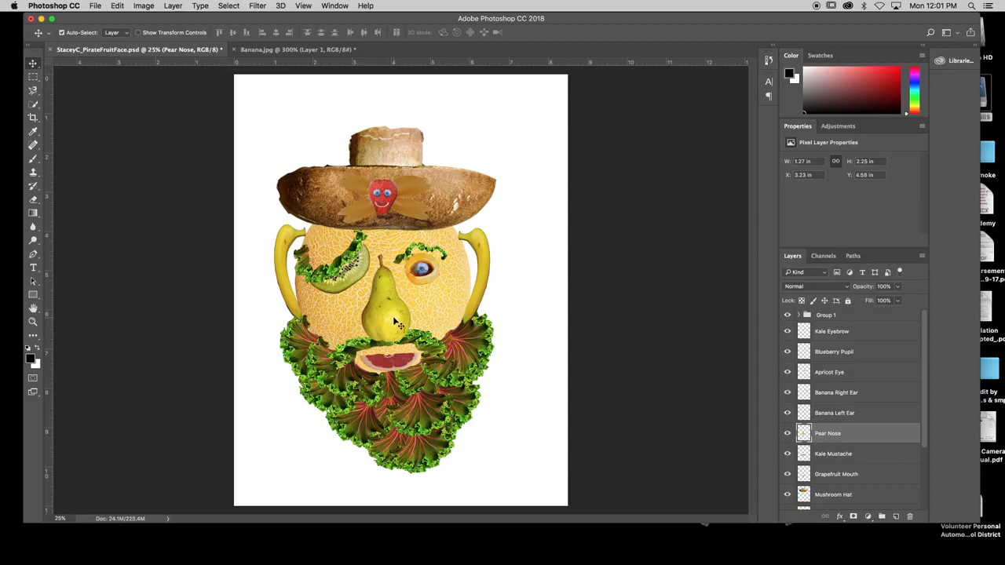
key(super+z)
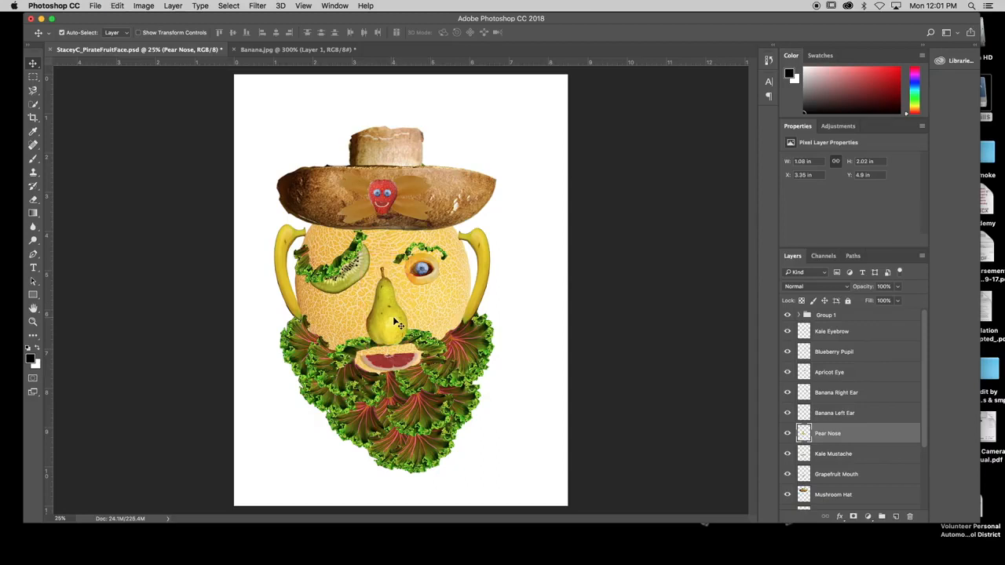
- Enlarge the pear nose to about 118% in width and height with Free Transform and apply the transformation
click(94, 5)
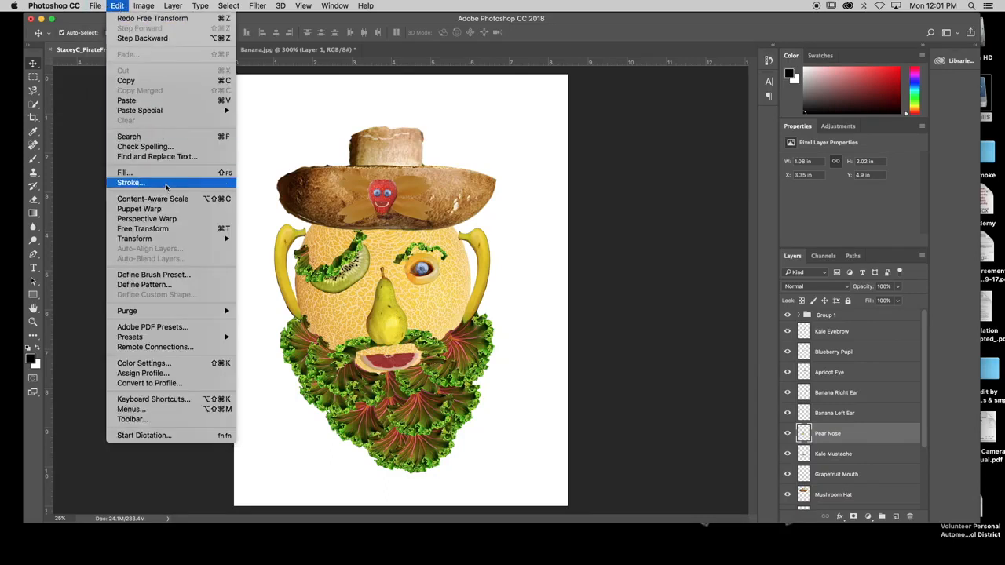
click(167, 228)
mouse_move(410, 268)
mouse_down()
mouse_move(447, 233)
mouse_move(416, 252)
mouse_up()
click(33, 77)
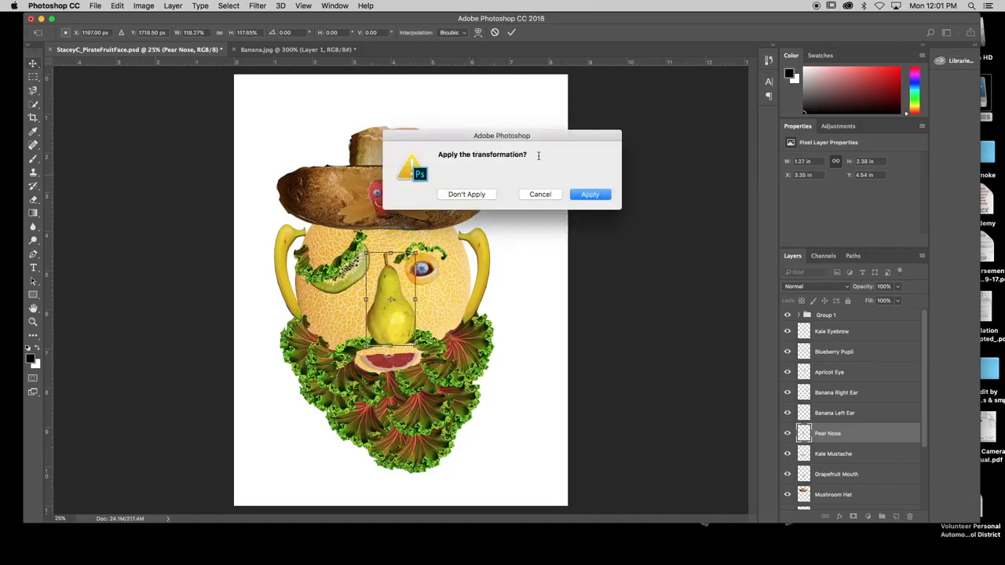
click(590, 195)
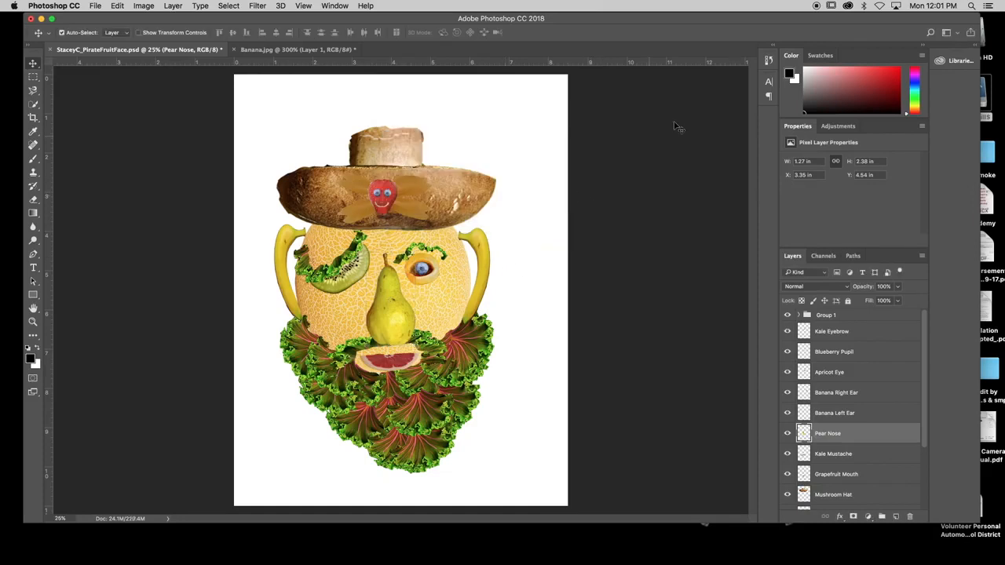
- Step back through the document's History to states before the banana ears, and return to the latest Free Transform state
click(769, 61)
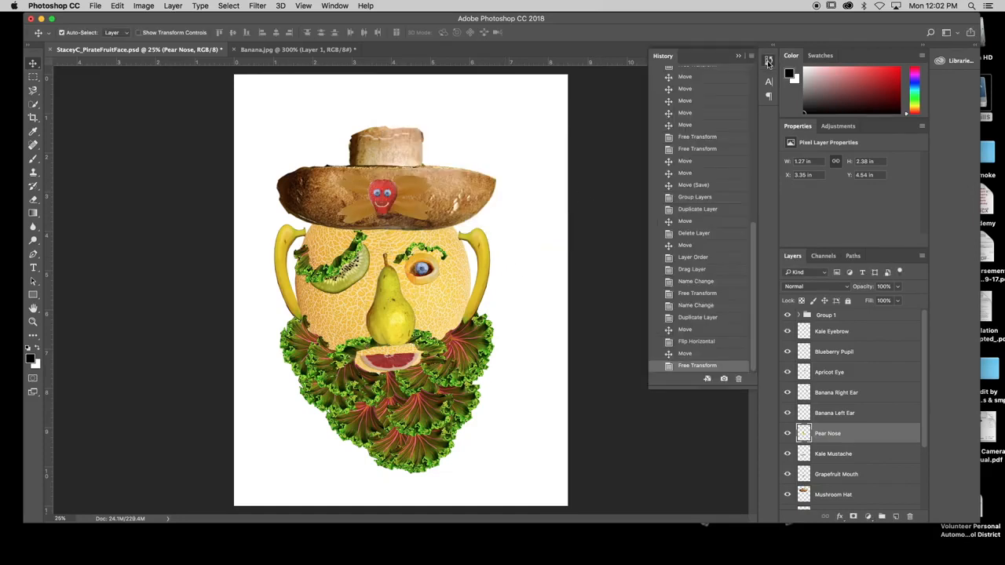
scroll(704, 287, up, 10)
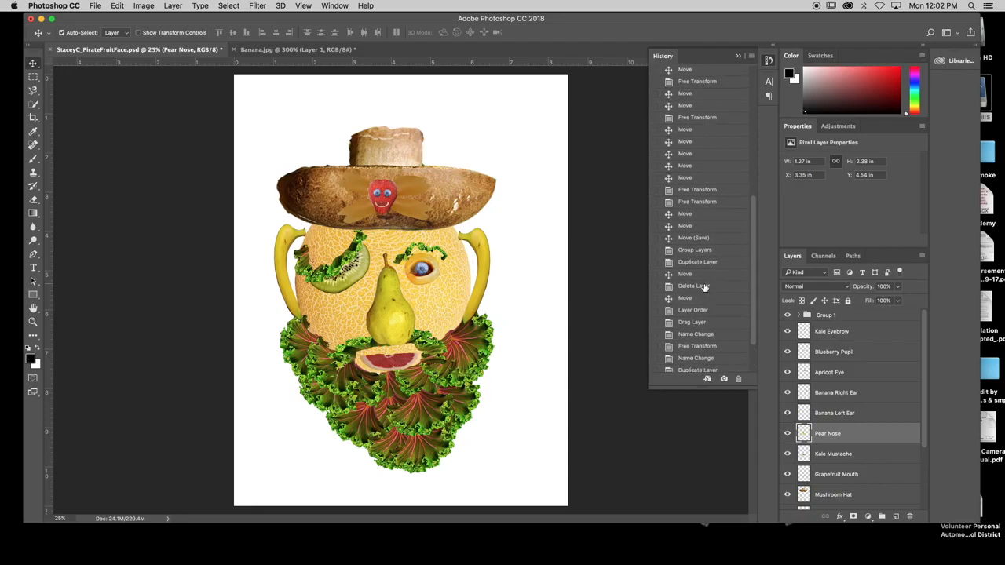
scroll(704, 289, down, 10)
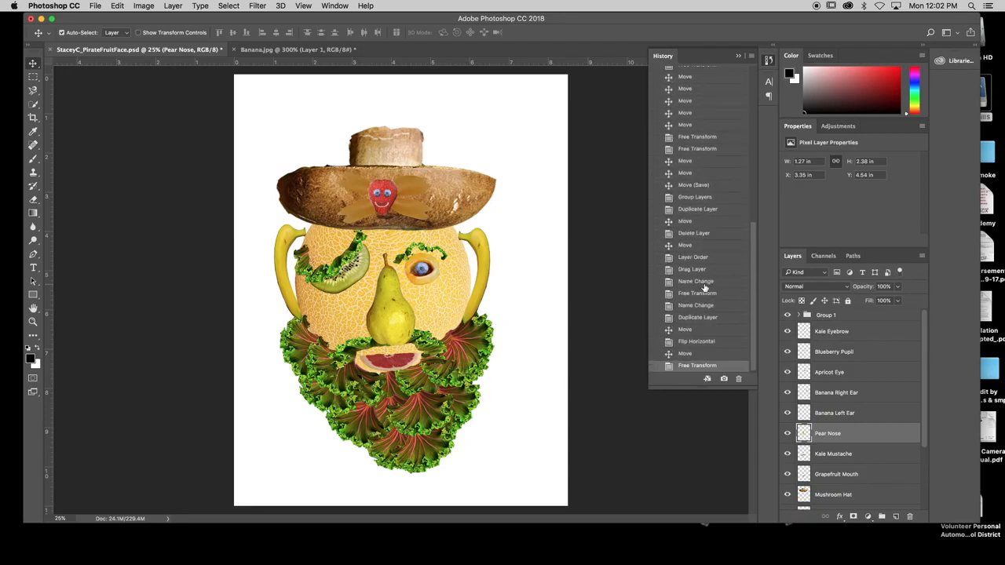
click(704, 317)
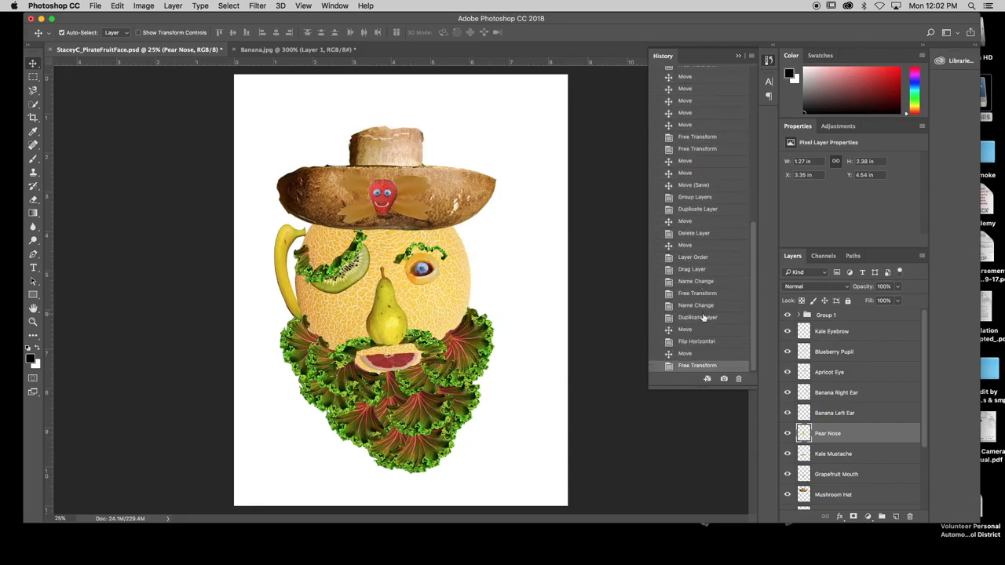
click(696, 258)
click(687, 246)
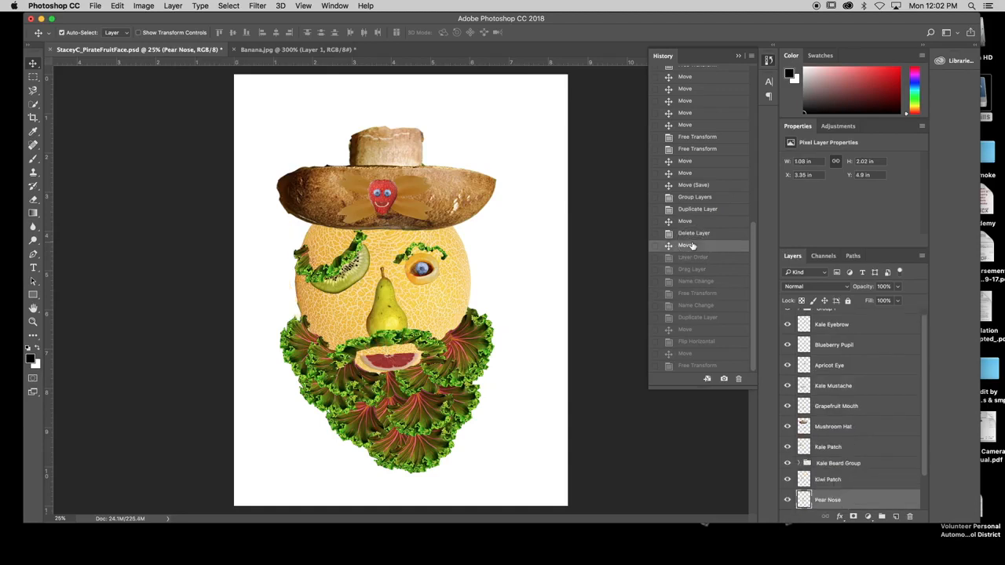
click(680, 367)
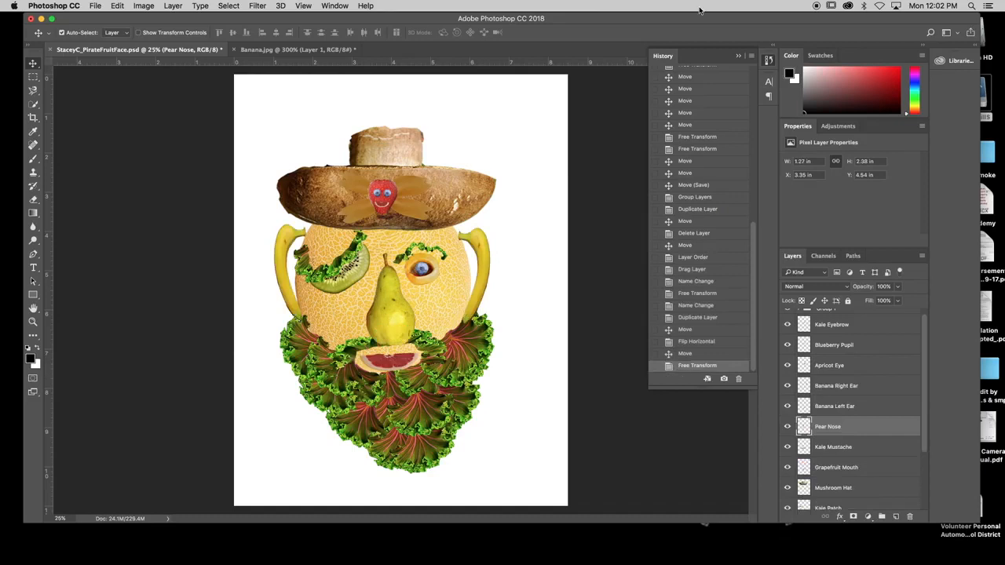
click(739, 58)
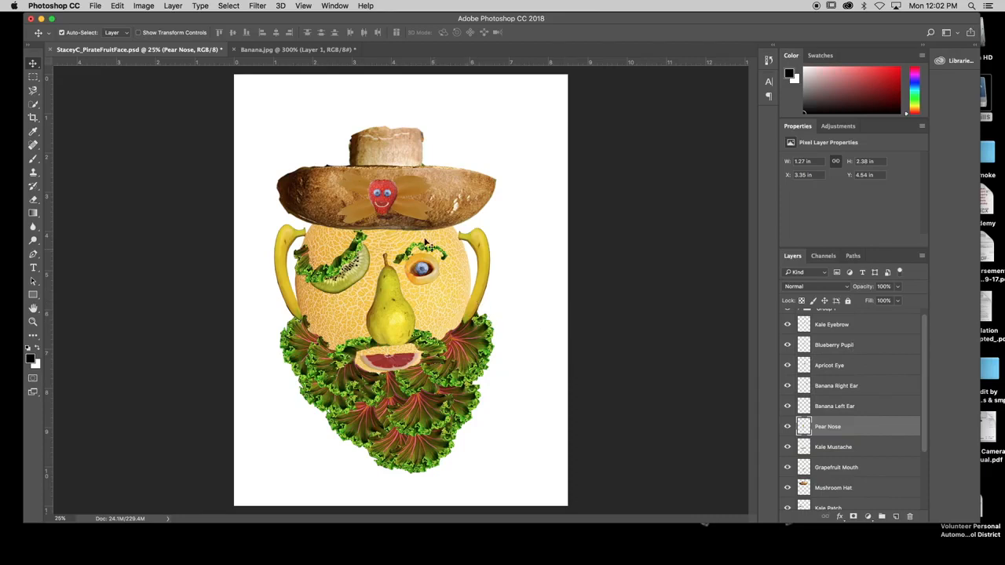
- Brighten the Pasta Bones layer behind the strawberry skull on the hat with a Brightness/Contrast adjustment
click(418, 214)
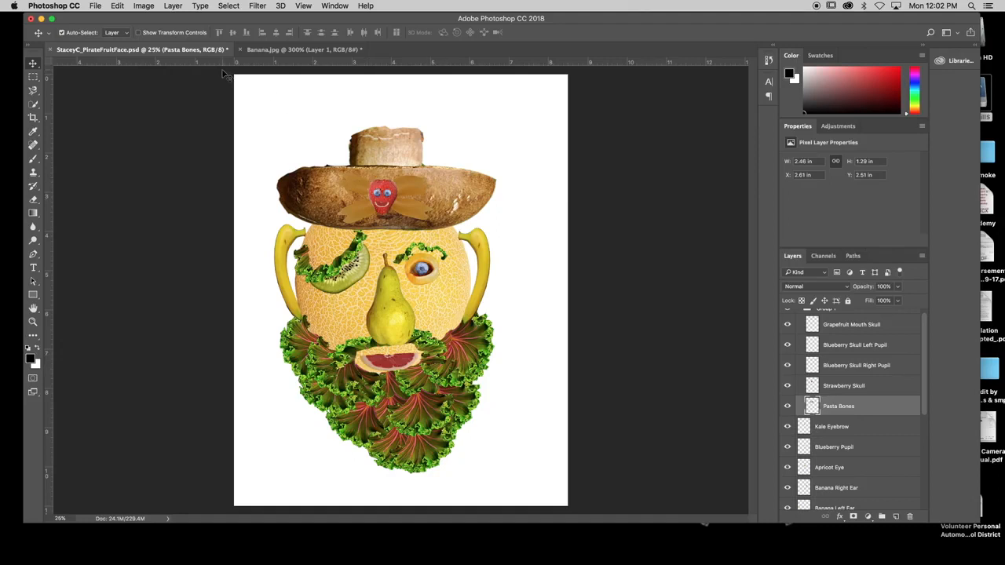
click(143, 7)
click(140, 7)
click(140, 7)
mouse_move(159, 37)
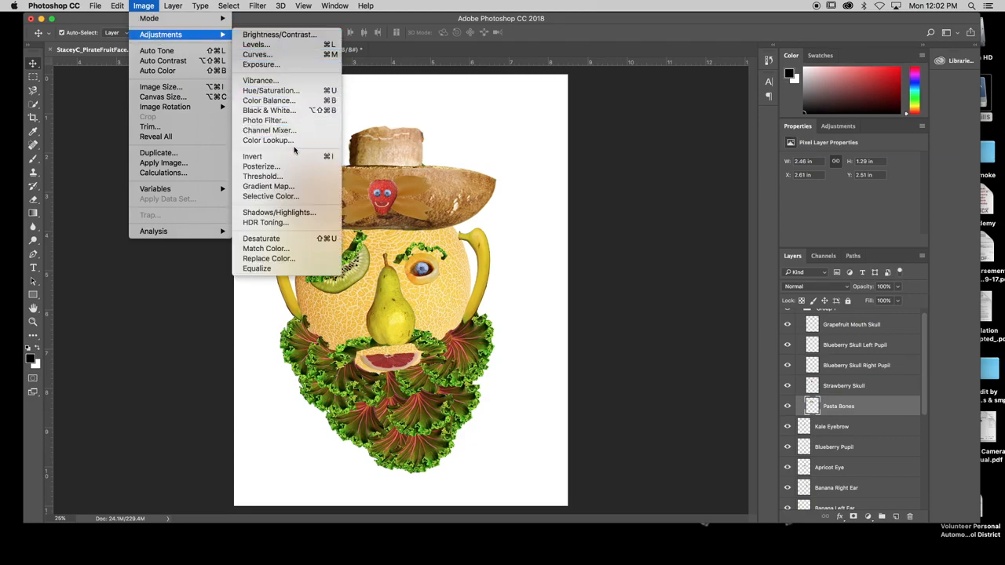
click(268, 37)
mouse_move(641, 229)
mouse_down()
mouse_move(674, 229)
mouse_move(659, 230)
mouse_up()
click(722, 220)
- Darken the Apricot Eye layer with a Brightness/Contrast adjustment, setting the brightness to -70, and compare the preview before applying it
key(v)
click(425, 281)
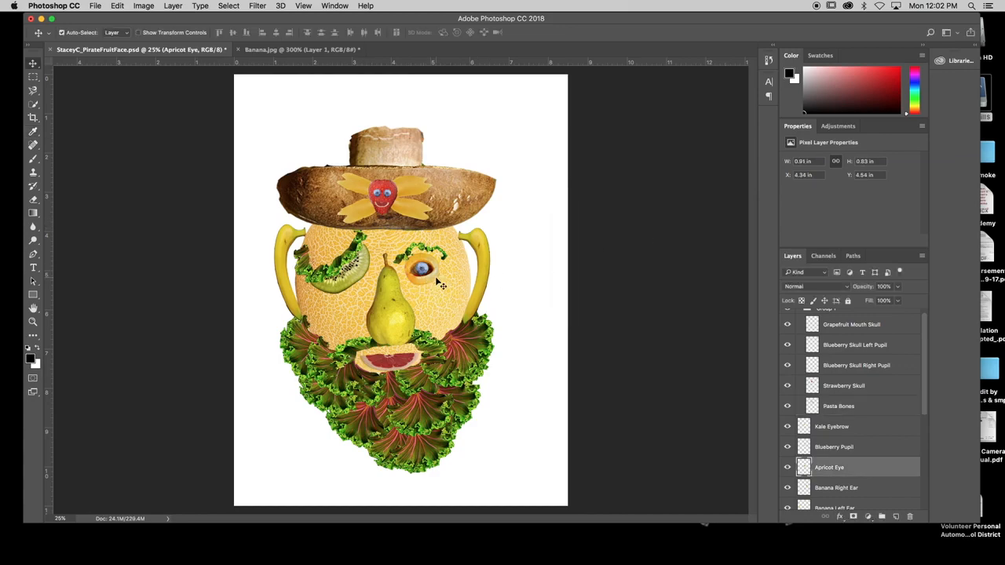
click(137, 6)
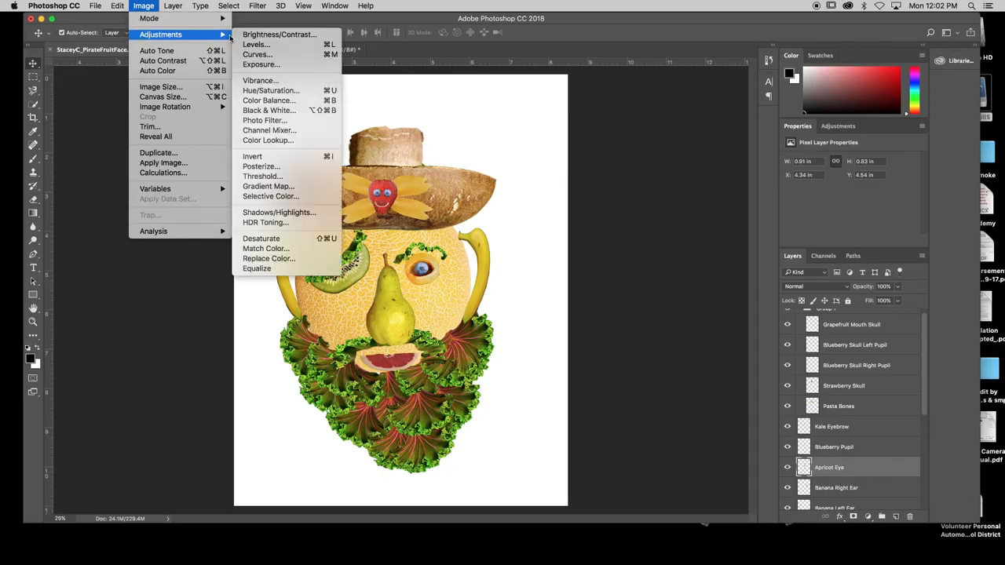
click(267, 36)
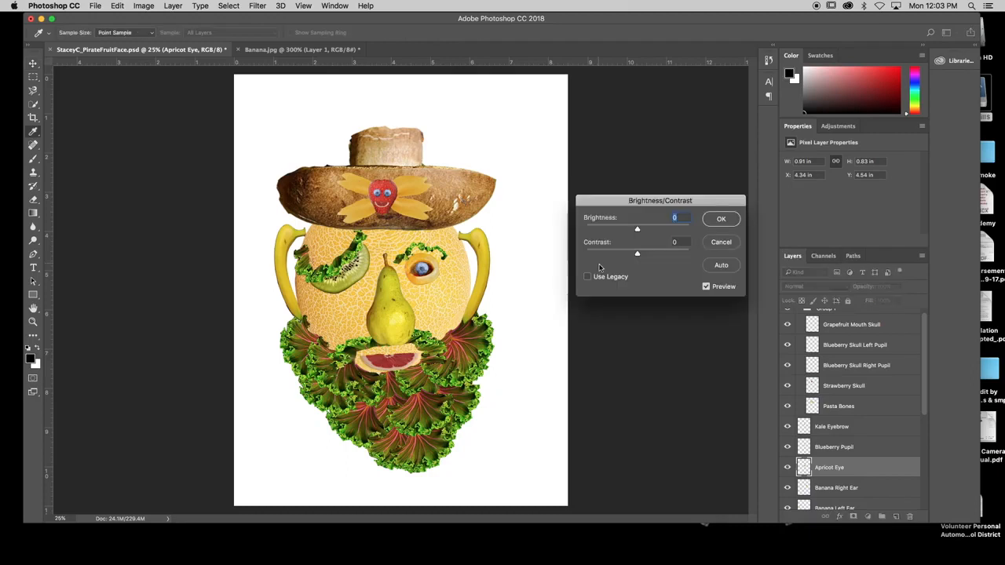
drag(637, 228, 611, 228)
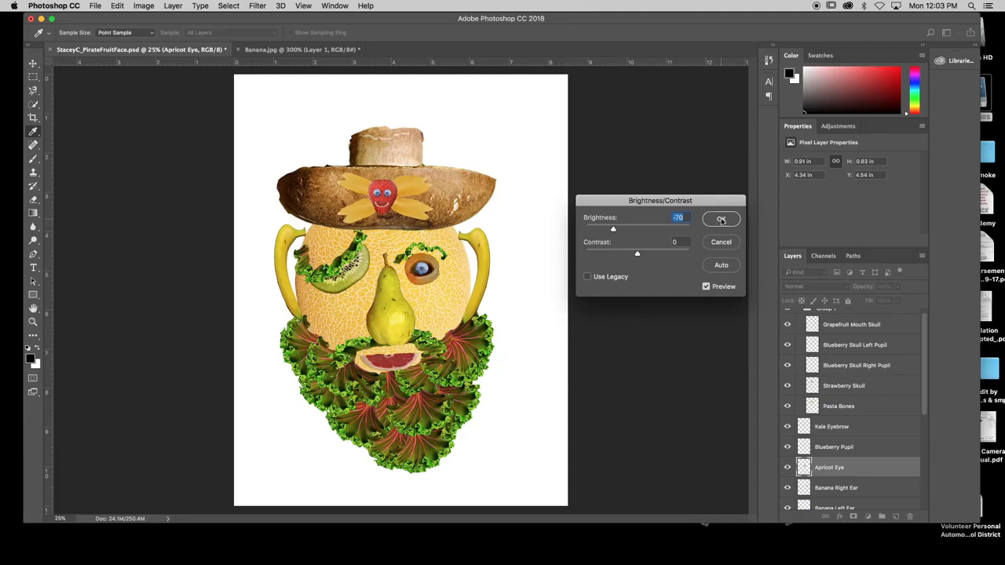
click(705, 288)
click(705, 288)
click(720, 220)
key(v)
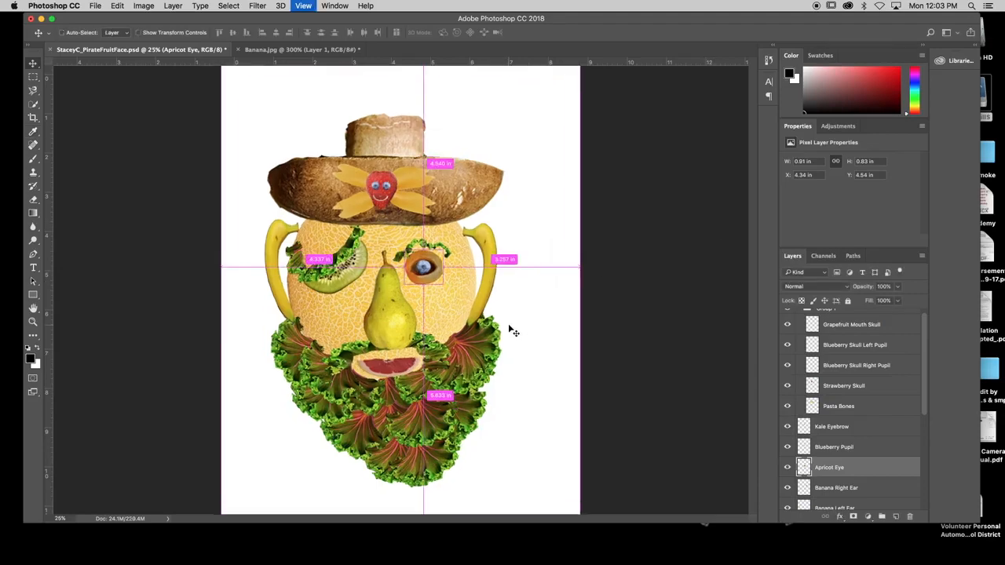
- Examine the darkened apricot eye and the surrounding face at up to 100% zoom, and return to the whole-page view
key(super+plus)
key(super+plus)
key(super+plus)
key(super+plus)
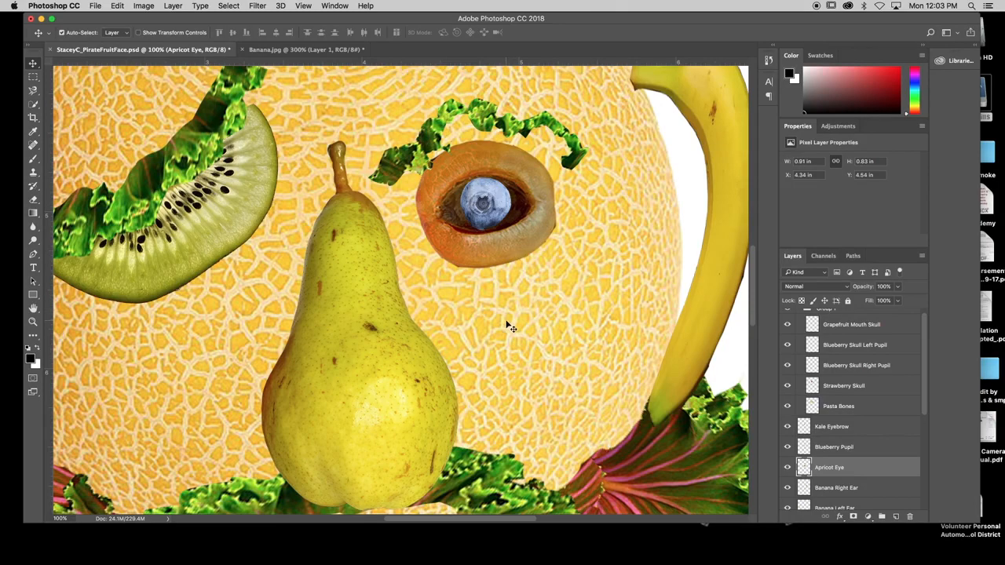
key(super+minus)
key(super+minus)
key(super+minus)
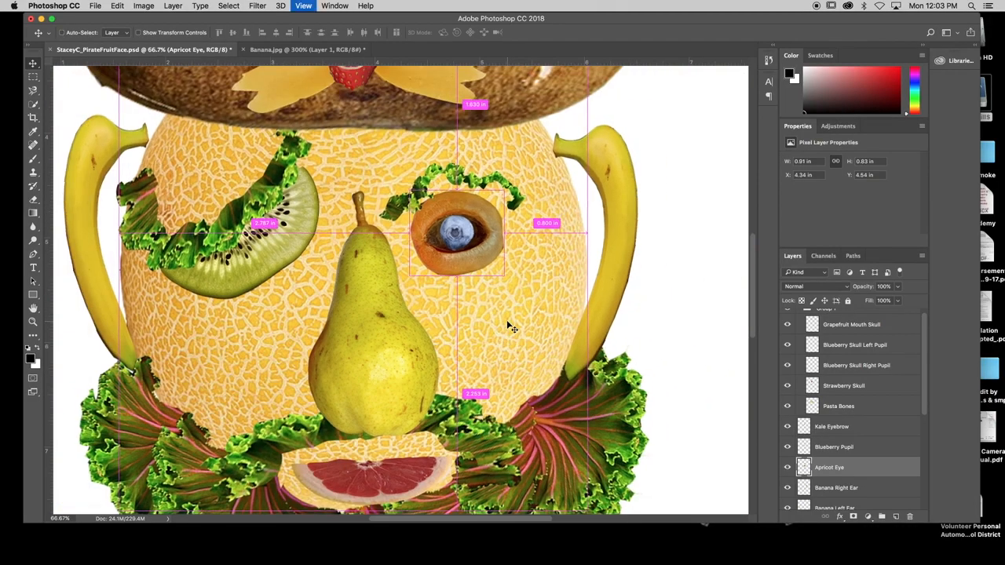
key(super+minus)
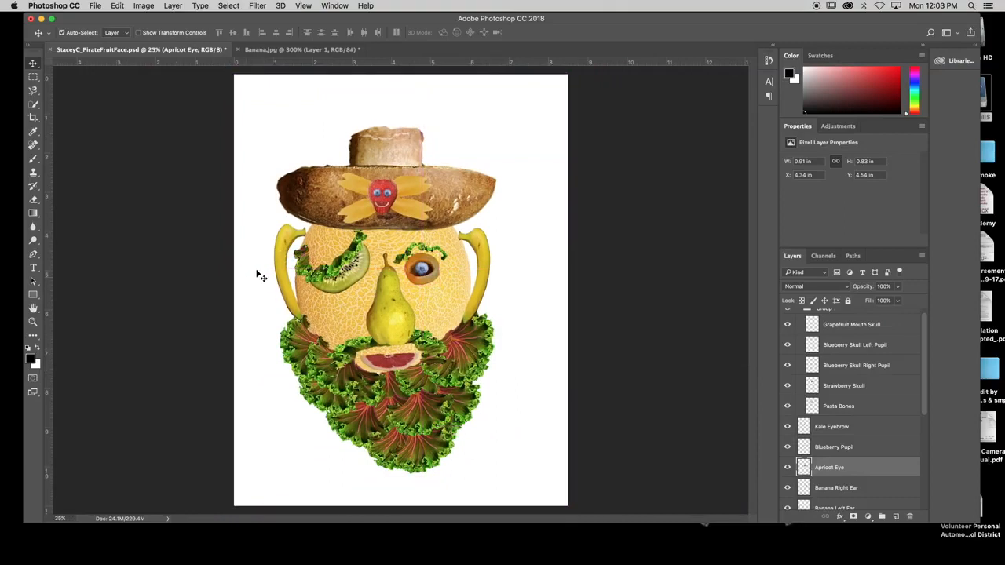
- Start a new document from the Print Letter preset, 8.5 by 11, with its dimensions in inches
click(94, 6)
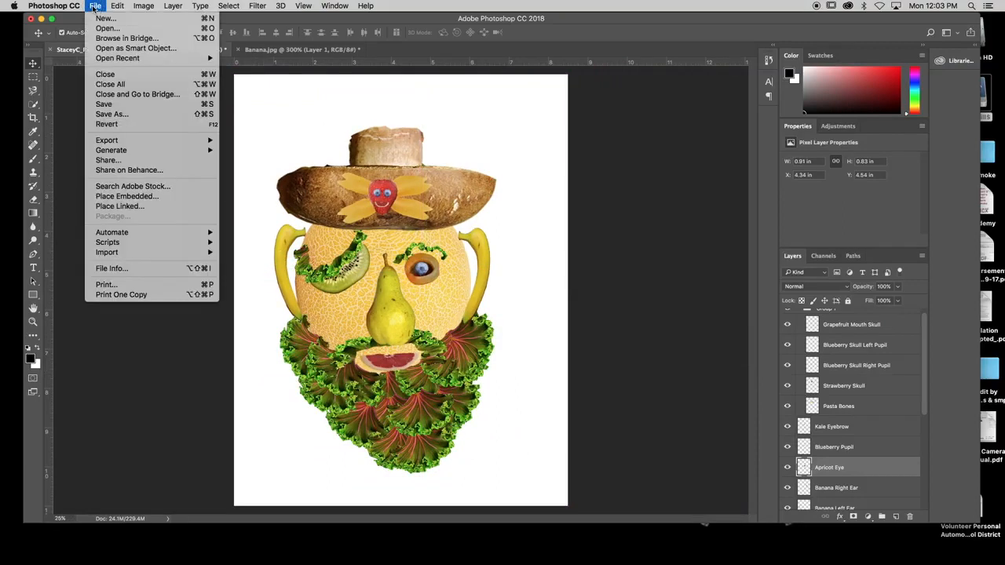
click(101, 20)
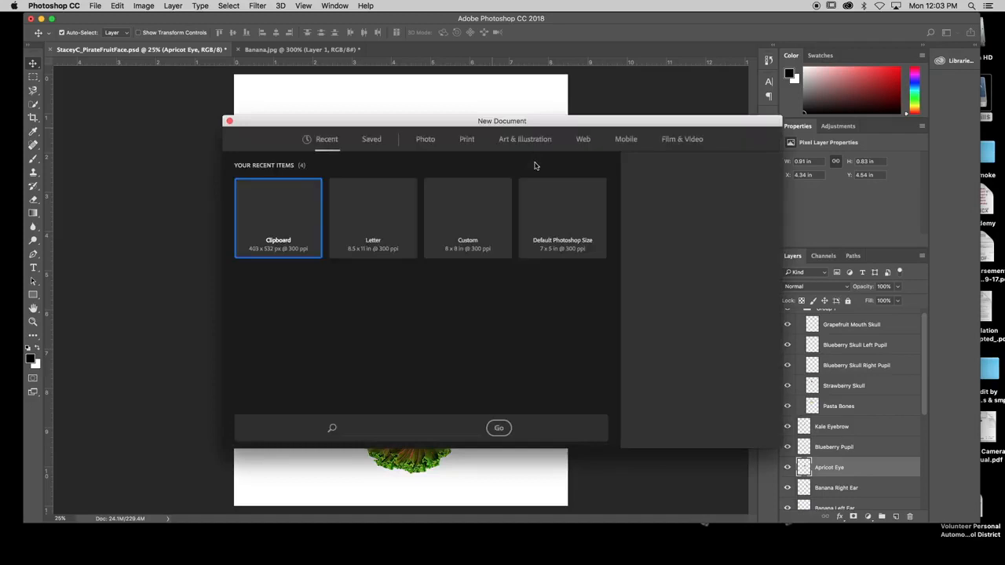
click(467, 141)
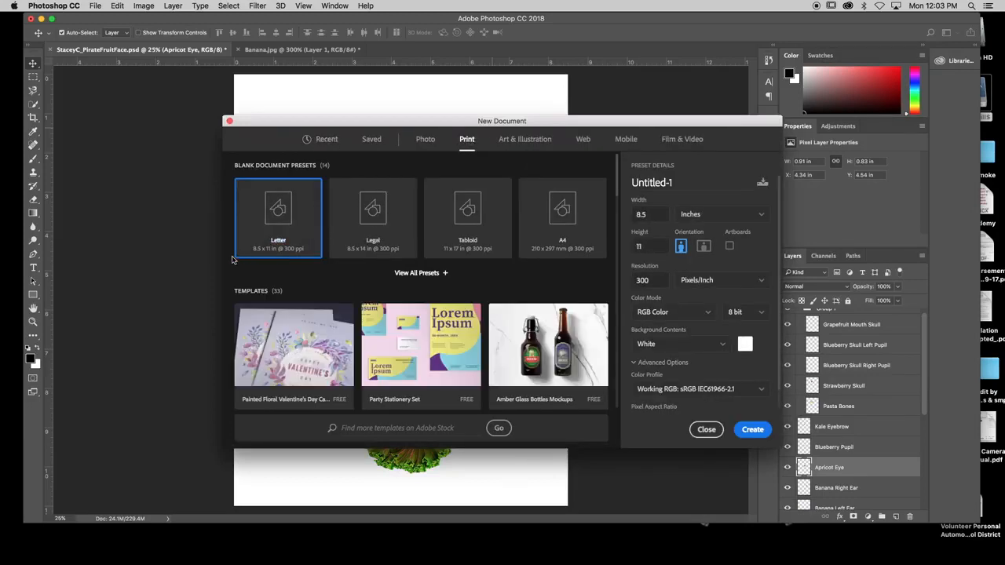
click(759, 214)
click(739, 234)
click(761, 217)
click(695, 236)
- Create the new document at 300 pixels/inch in RGB Color with white background contents
click(651, 279)
click(722, 348)
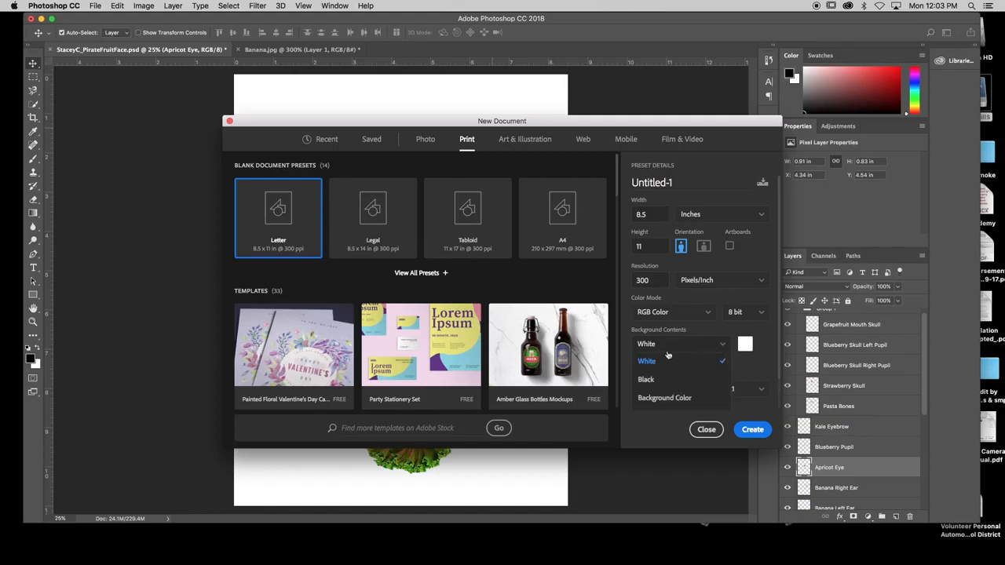
click(698, 352)
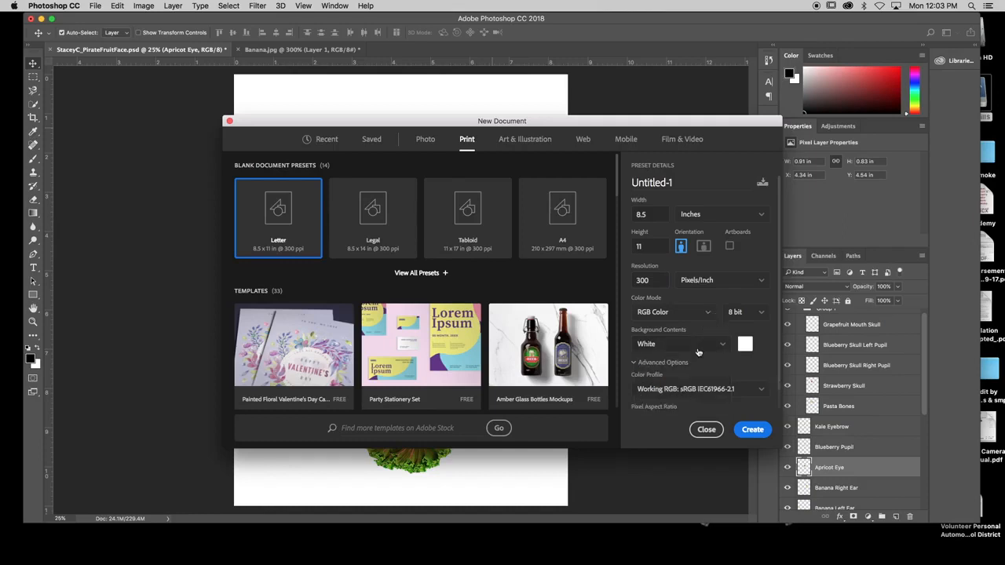
click(635, 364)
scroll(675, 385, down, 2)
scroll(690, 391, down, 1)
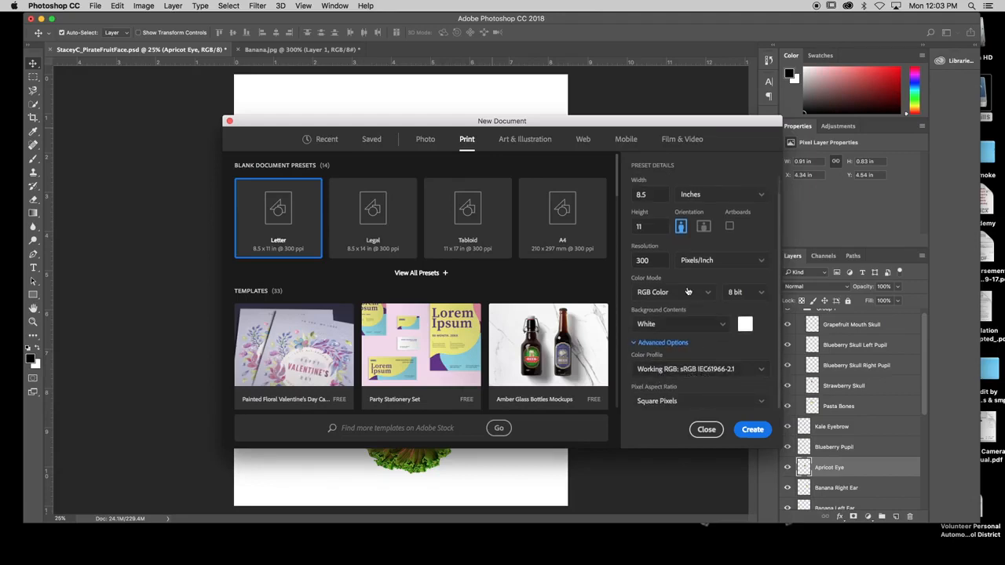
scroll(688, 320, up, 2)
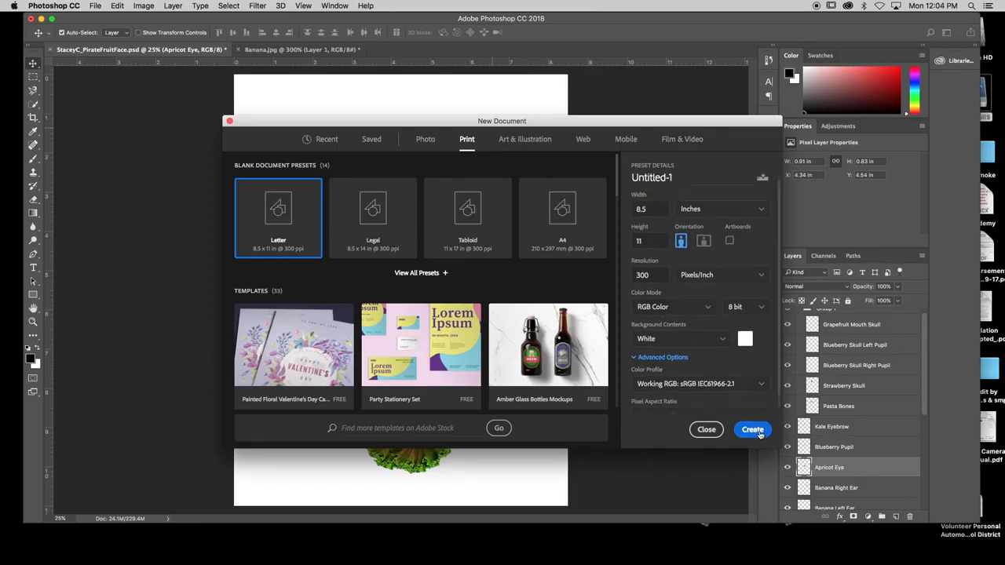
click(756, 432)
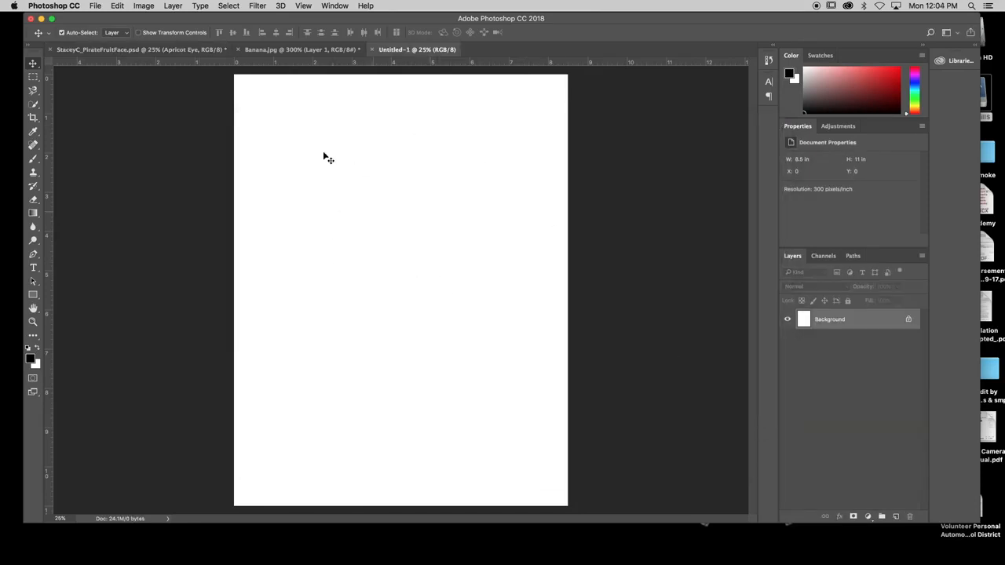
- Save the blank document to the Desktop in Photoshop format, named with the author's name followed by _PirateFruitFace
click(95, 5)
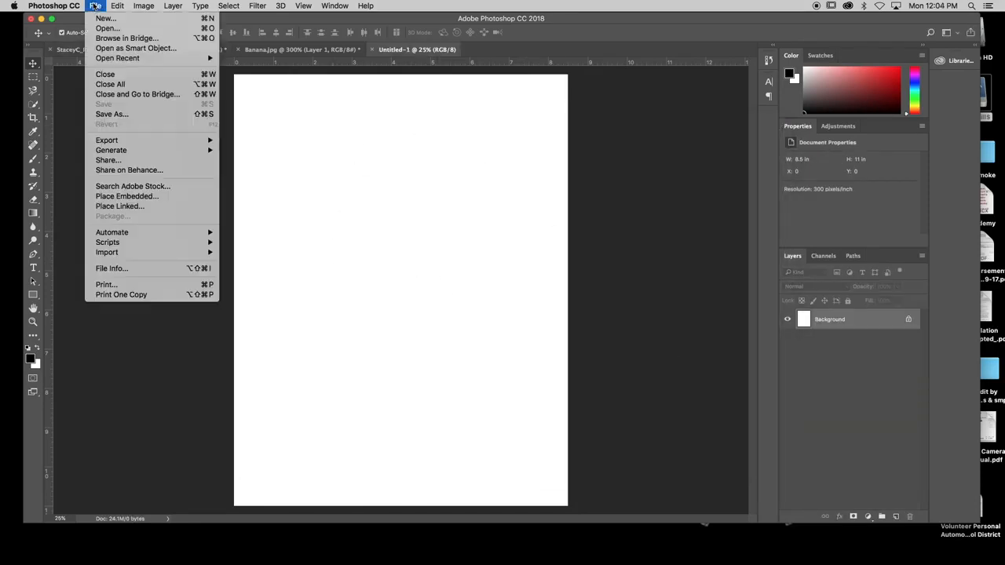
click(125, 115)
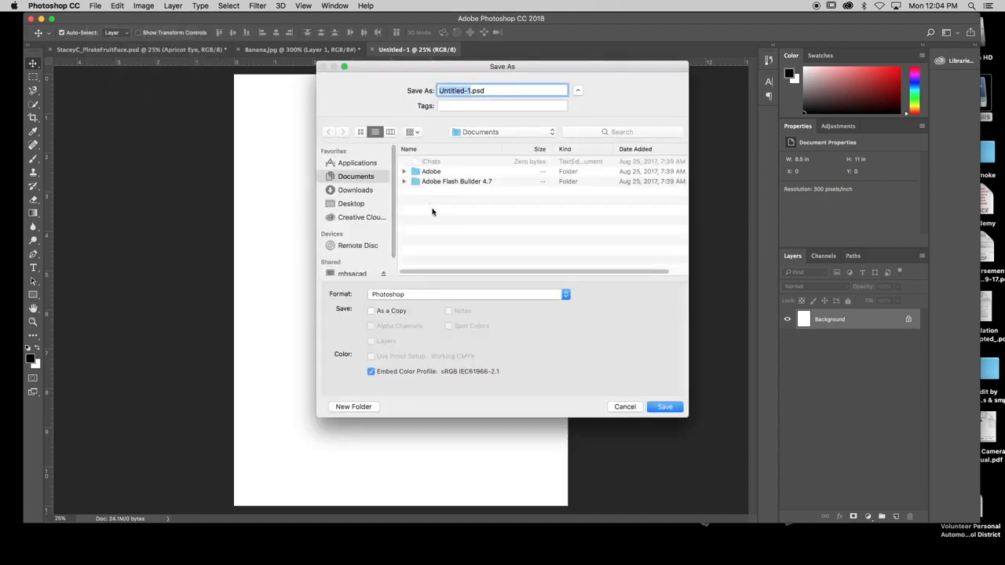
click(355, 204)
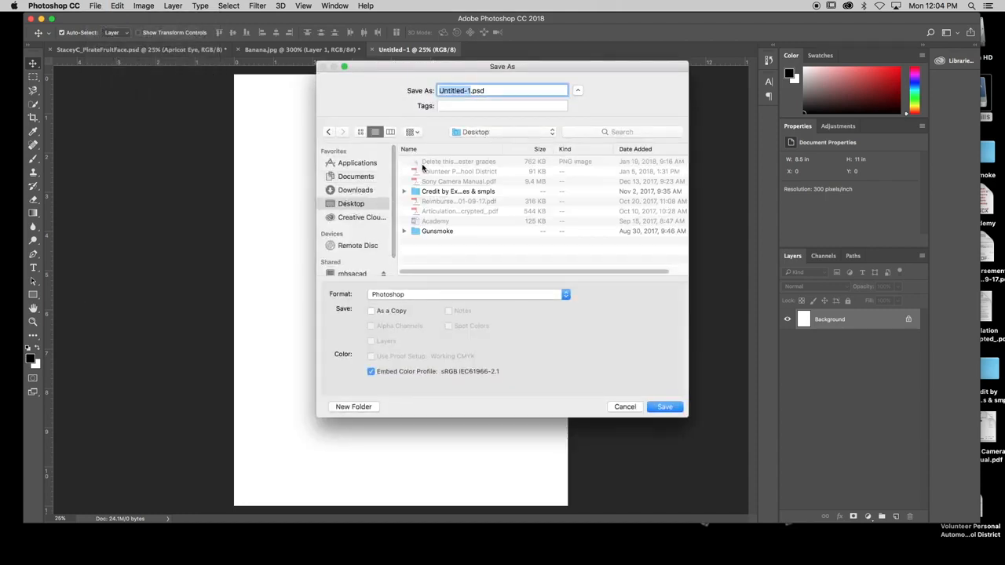
text(Stace)
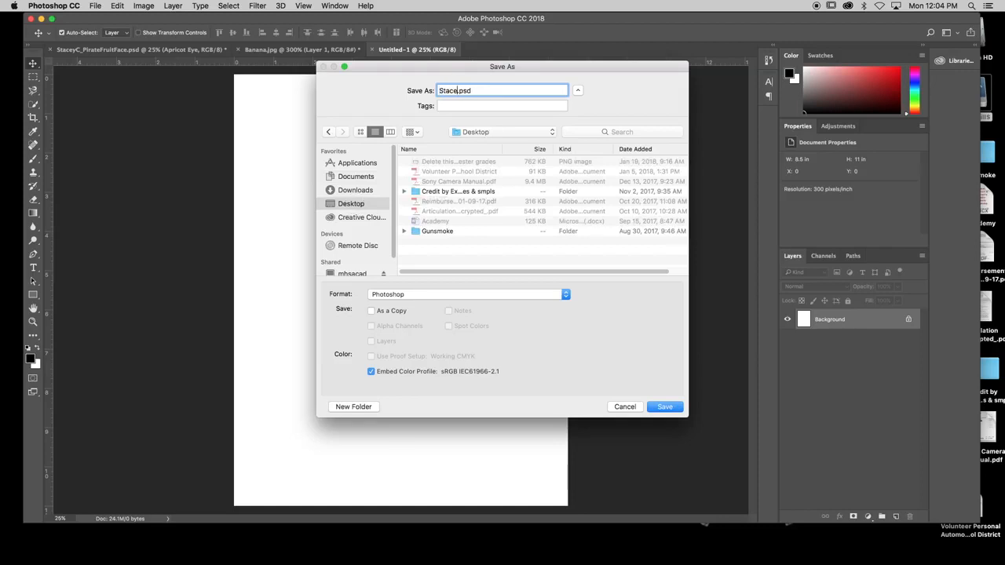
text(yC_PirateFruitFace)
click(671, 413)
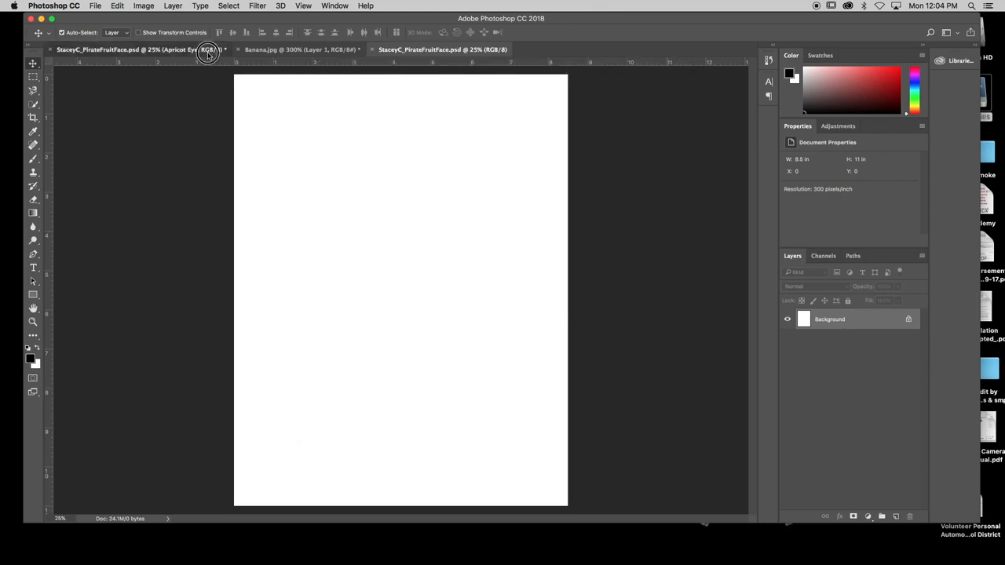
- Save the pirate face artwork as a JPEG in the Fruit Face a la Arcimboldo folder, with quality 12 and Baseline ("Standard") format
click(208, 53)
click(95, 5)
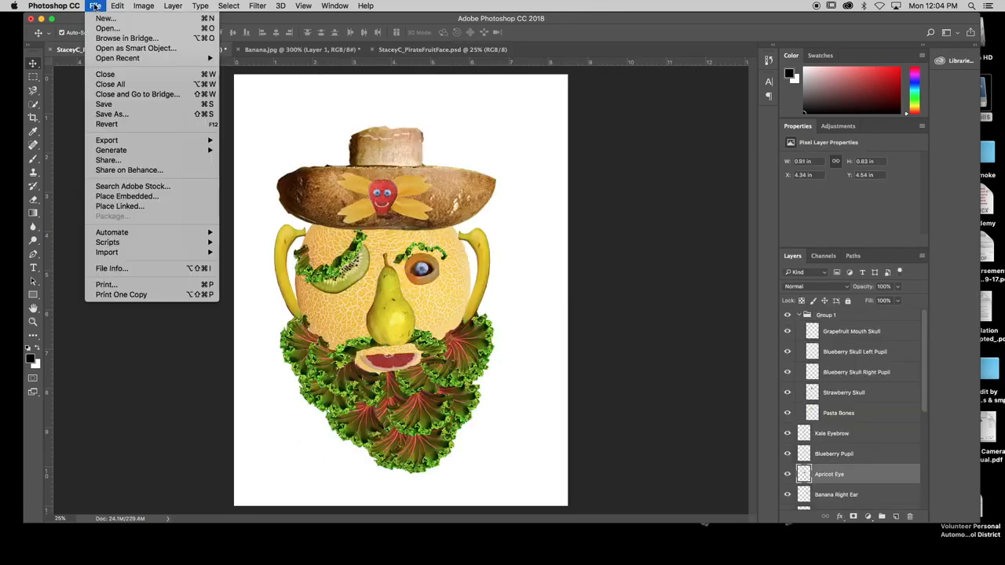
click(129, 114)
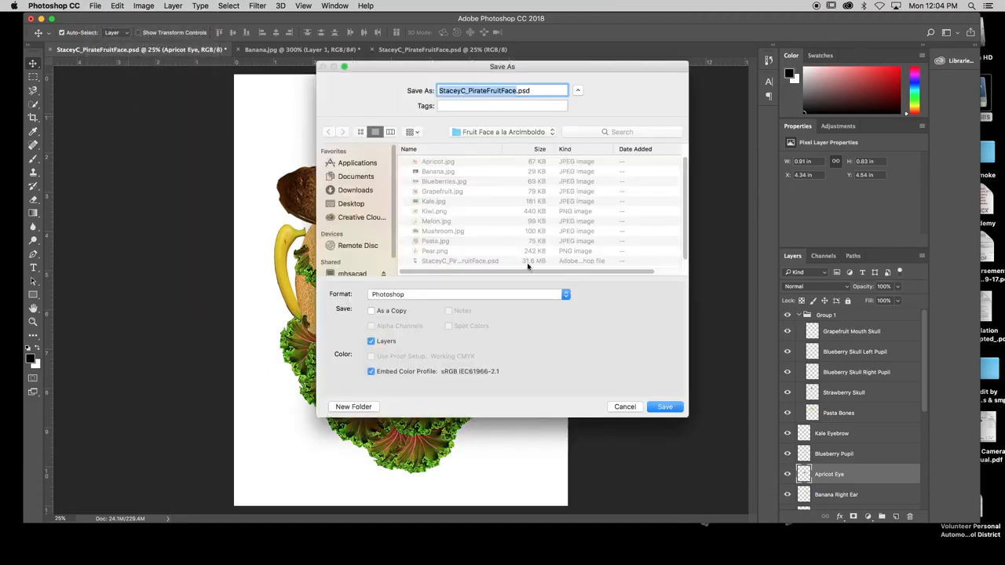
click(527, 294)
scroll(469, 359, down, 2)
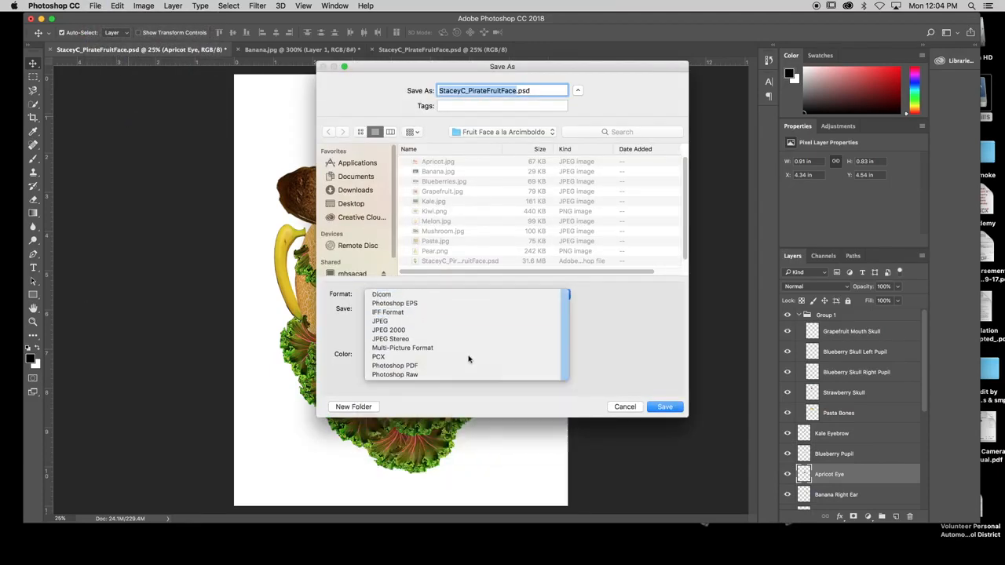
click(515, 321)
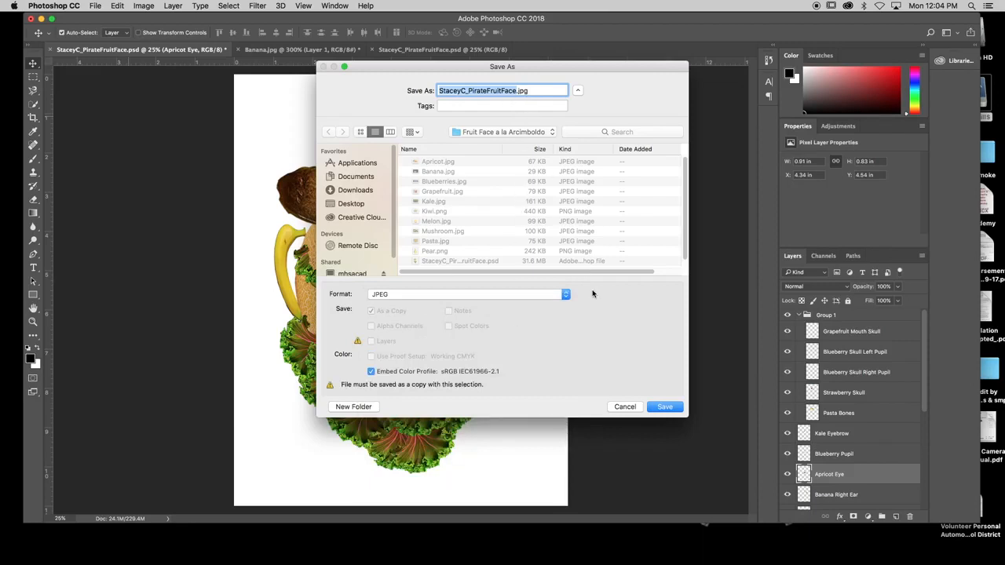
click(664, 407)
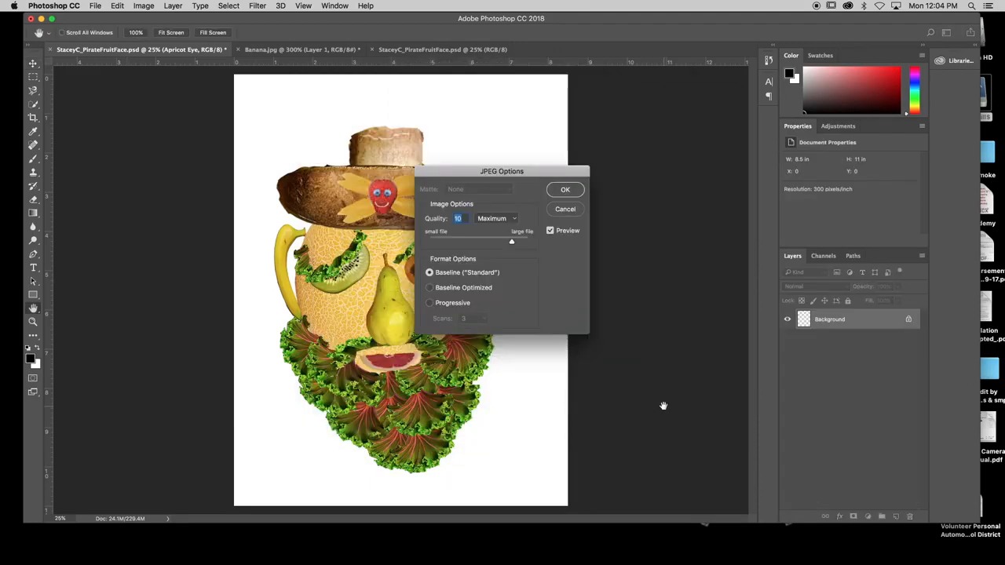
drag(511, 244, 527, 241)
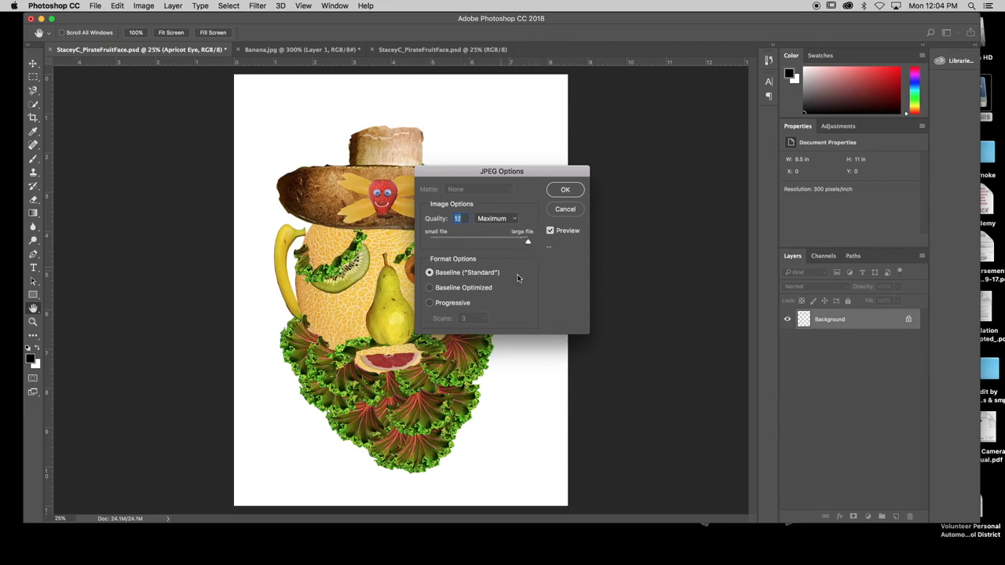
click(565, 190)
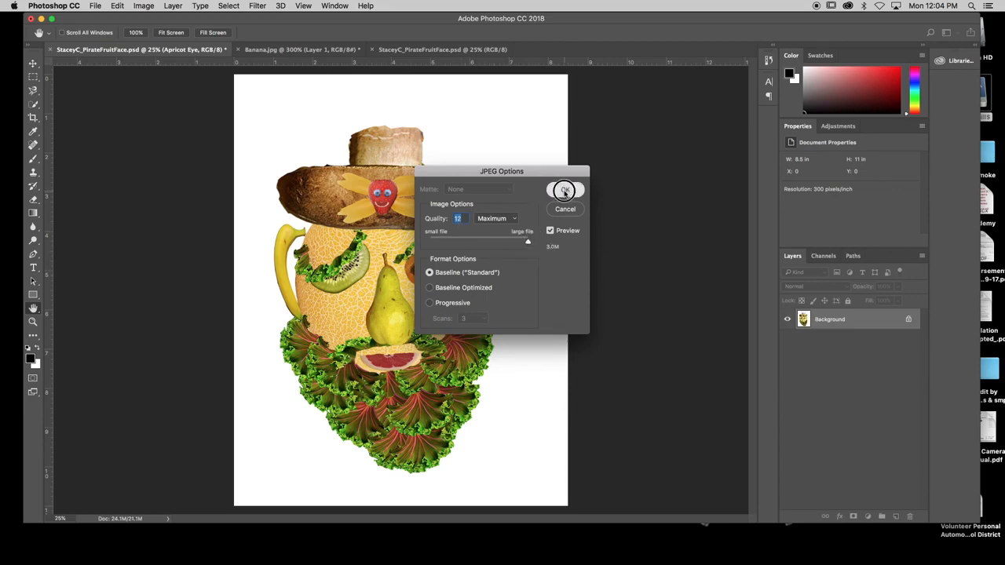
- Switch to Finder and copy the blank PSD from the Desktop into the Fruit Face a la Arcimboldo folder, keeping both files
click(42, 18)
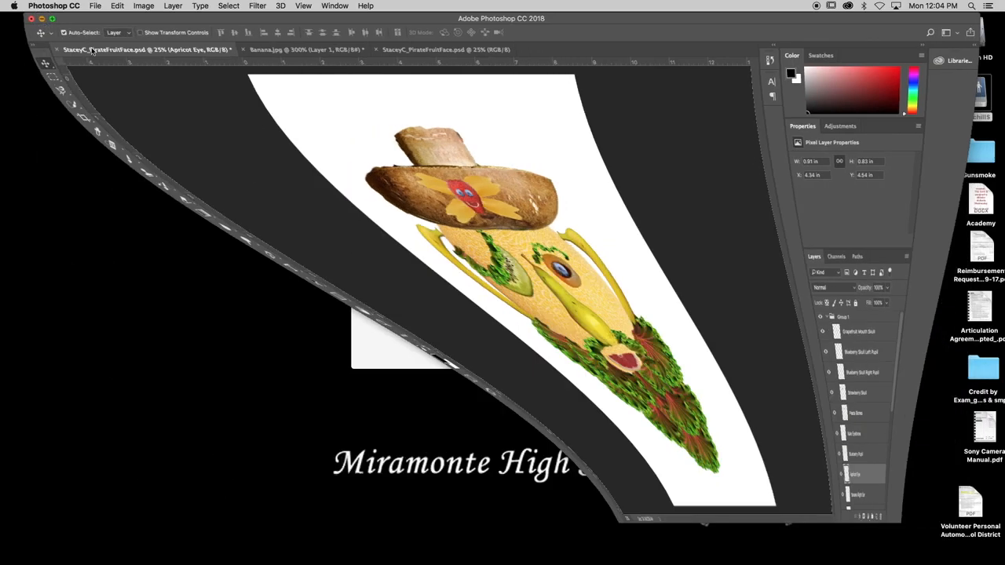
drag(905, 95, 527, 255)
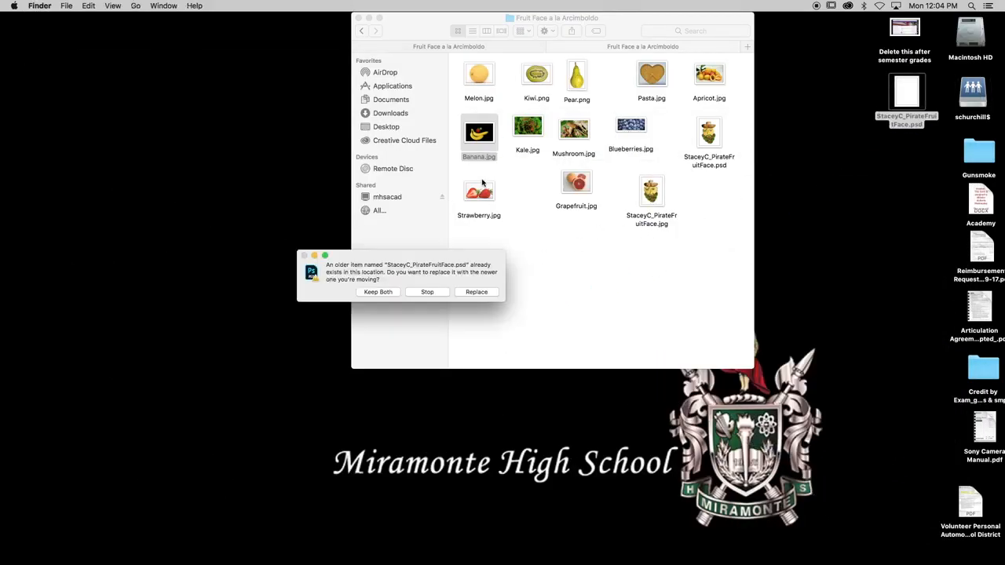
click(377, 292)
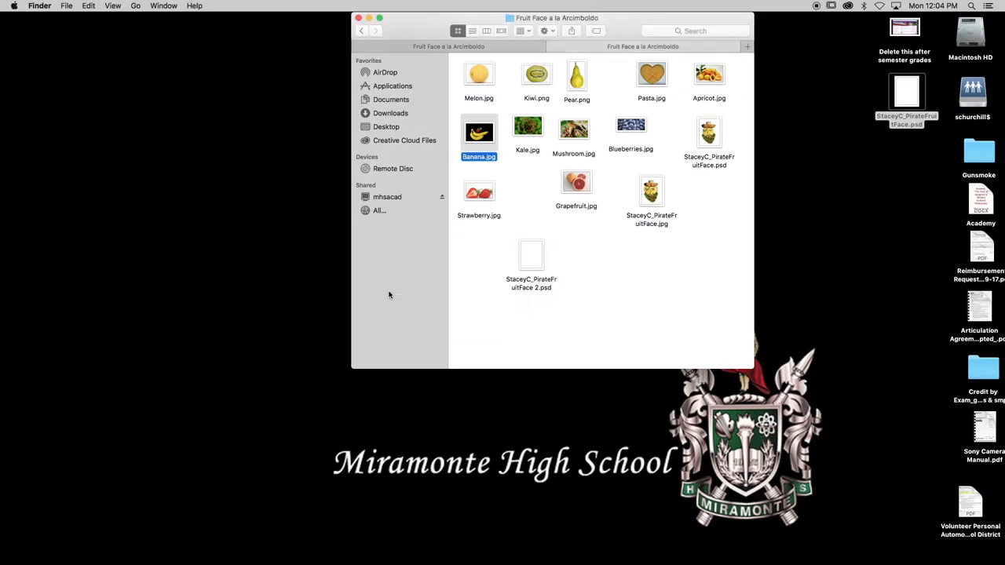
click(677, 291)
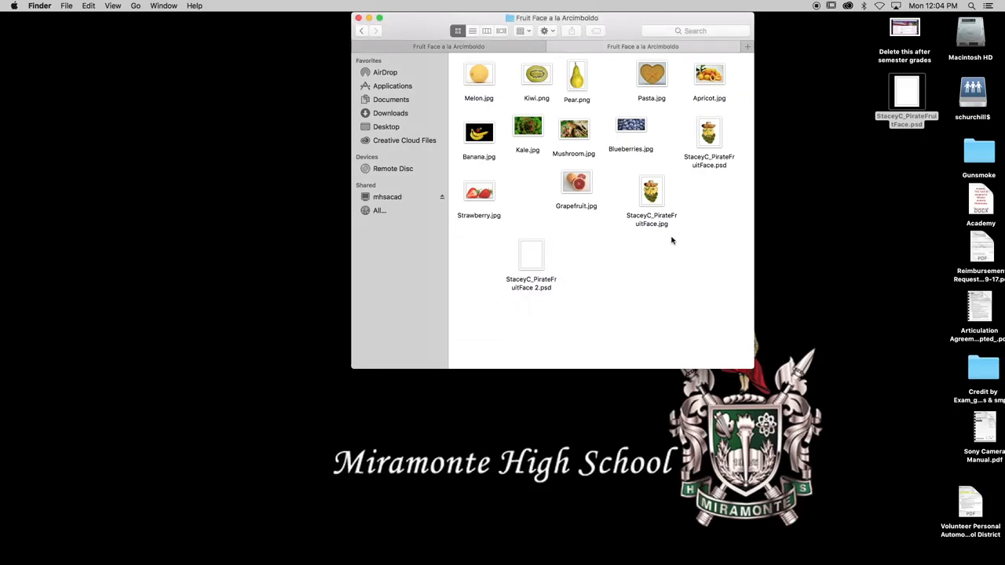
- Switch back to Photoshop and add the text "Pirate" in Myriad Pro Bold, 36 pt, on the blank area above the hat
mouse_move(771, 564)
click(867, 548)
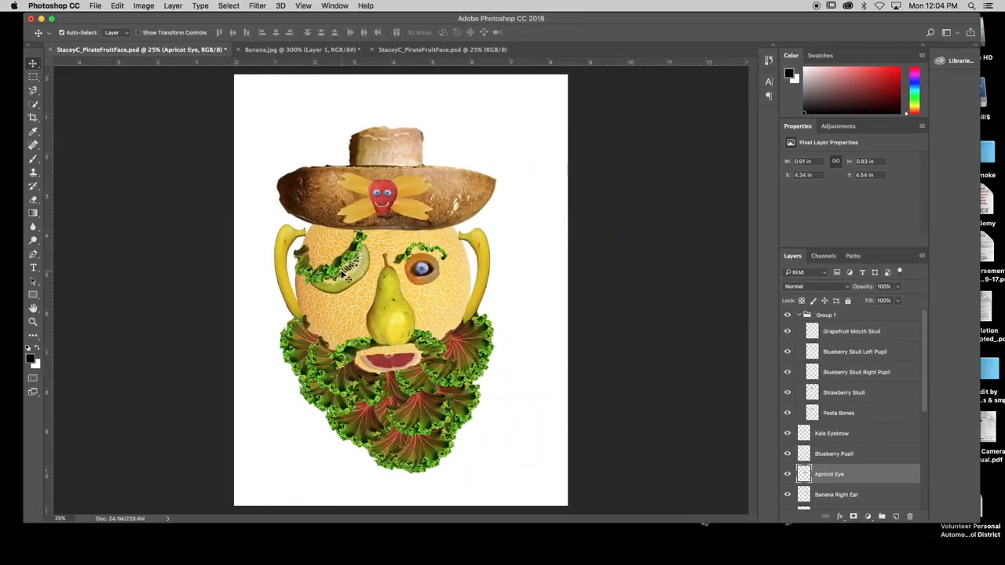
click(33, 267)
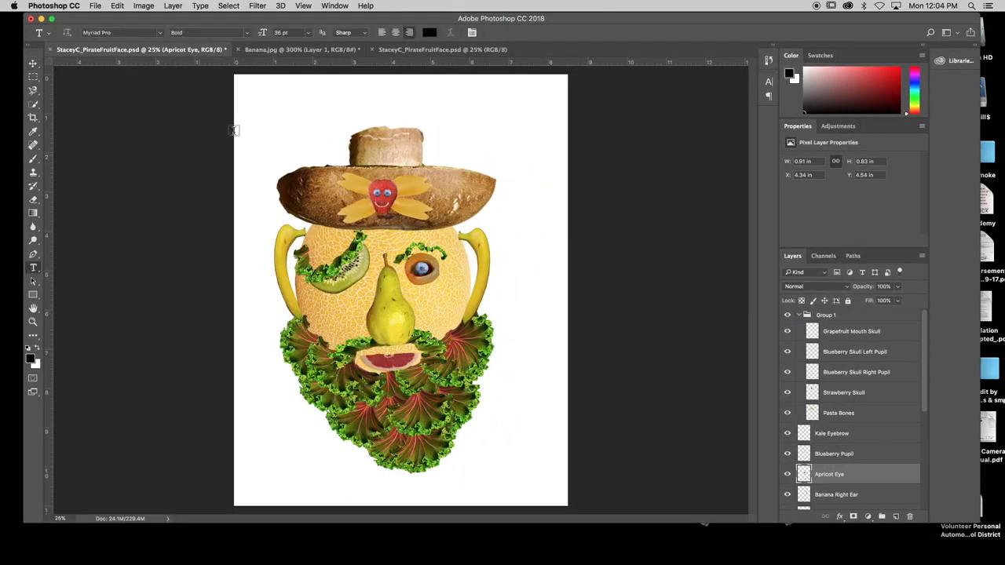
click(285, 99)
text(Pi)
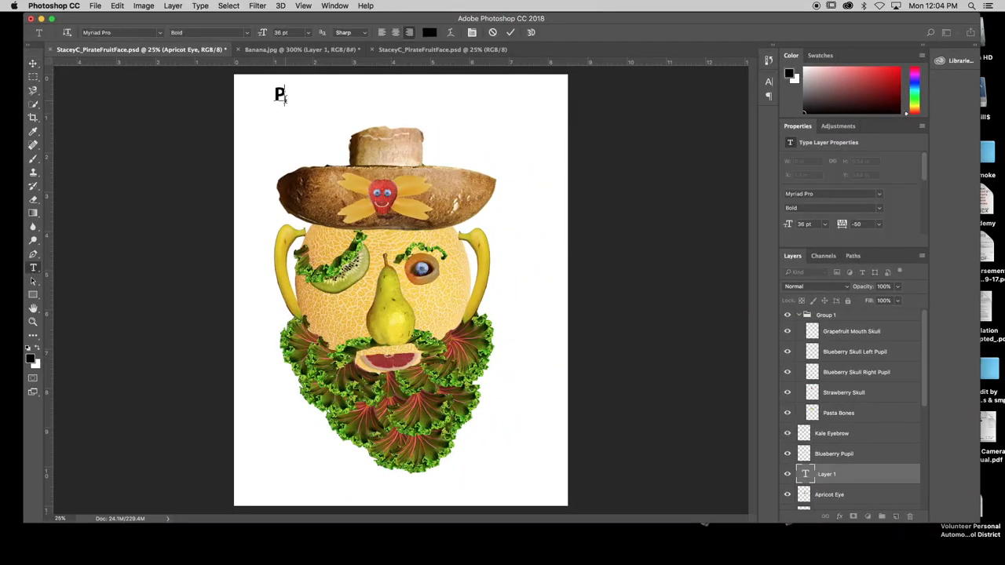
text(rate)
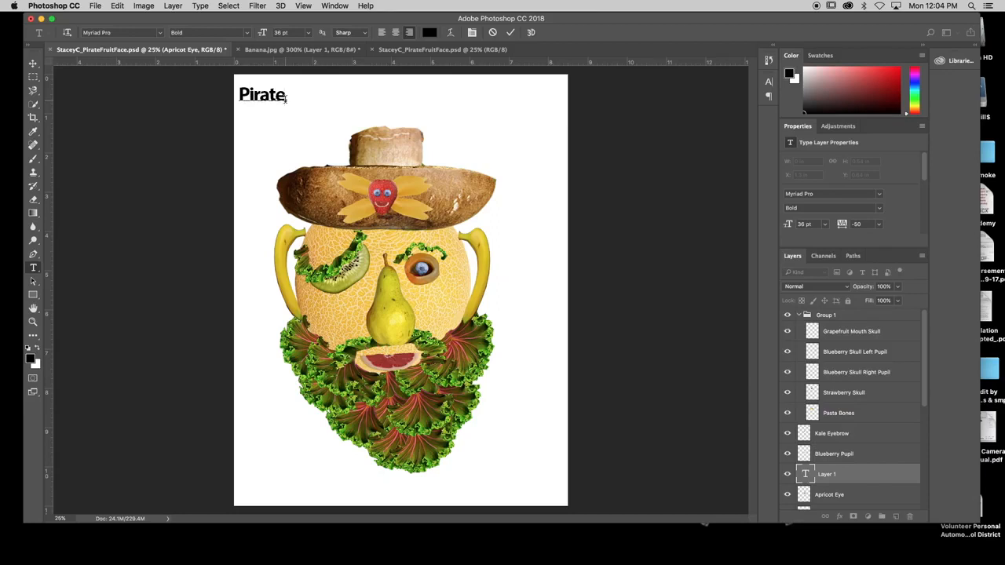
click(33, 213)
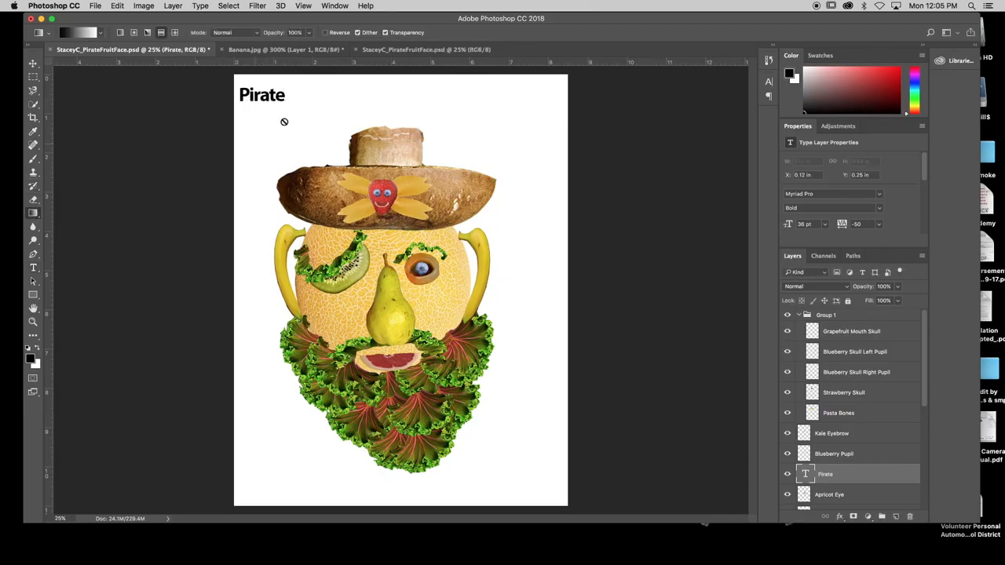